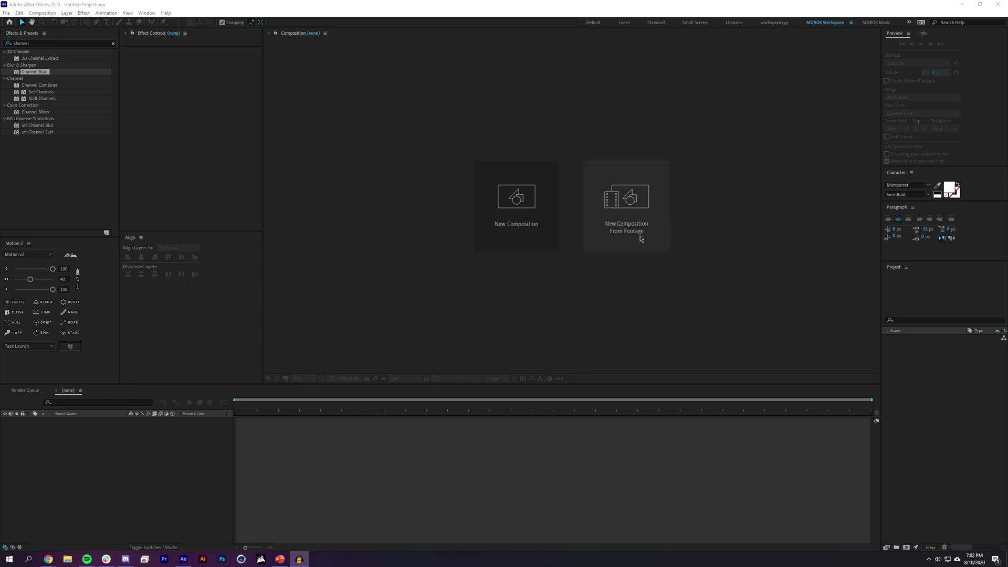
Step: Create a 2000 by 1000 px composition running at 24 frames per second
left_click(42, 13)
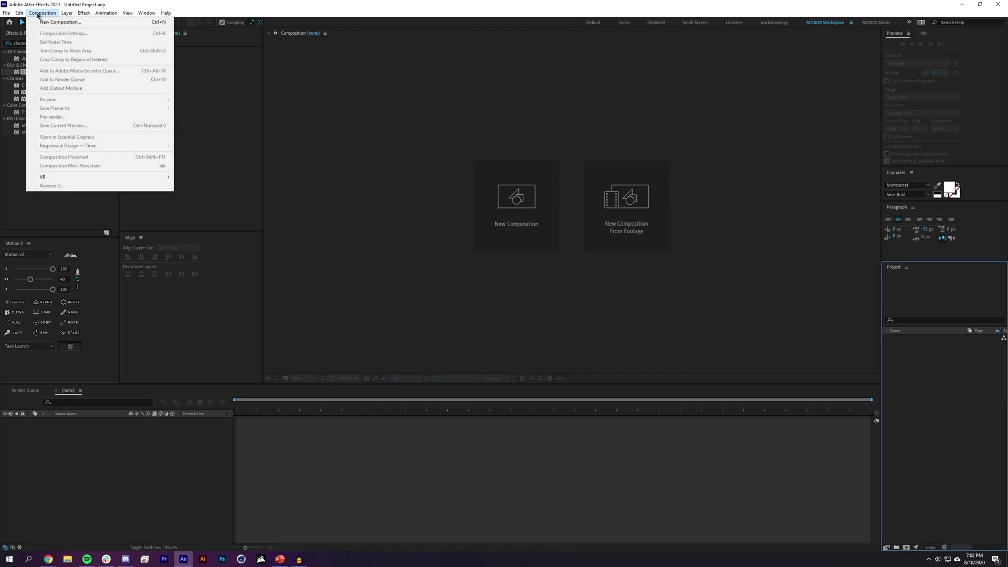
left_click(40, 22)
left_click_drag(362, 151, 446, 124)
left_click(452, 181)
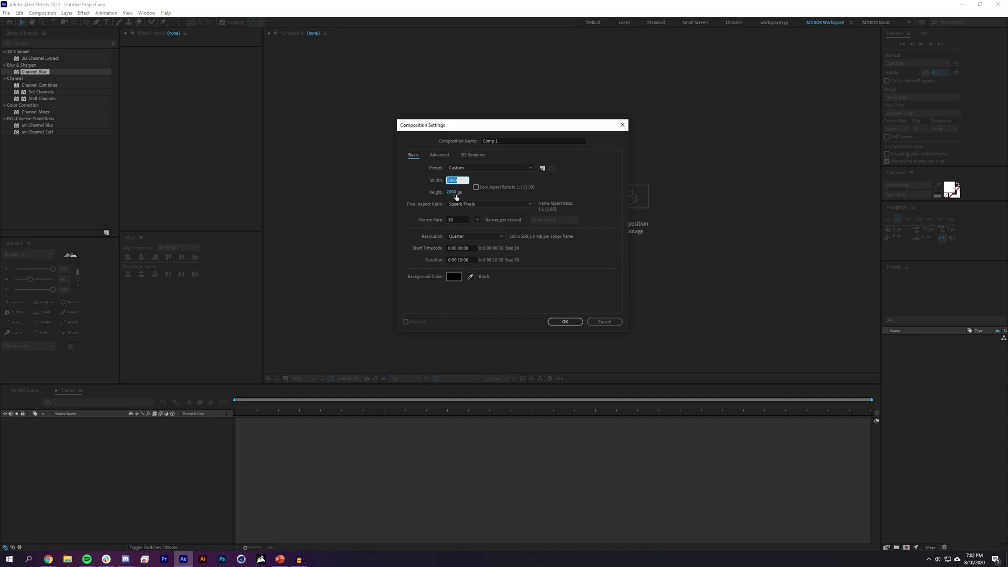
left_click(452, 193)
type("100")
left_click(589, 244)
left_click(476, 220)
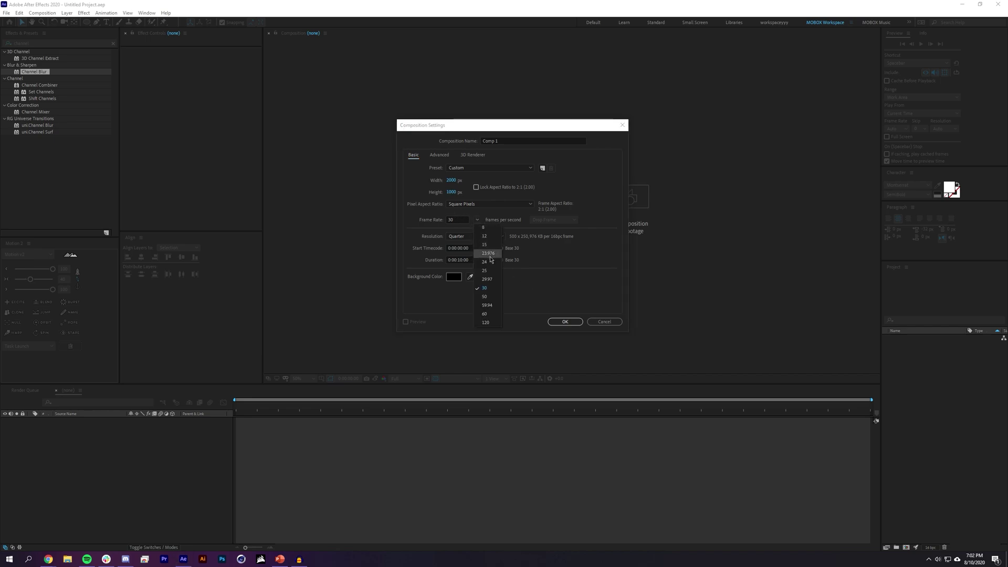
left_click(492, 264)
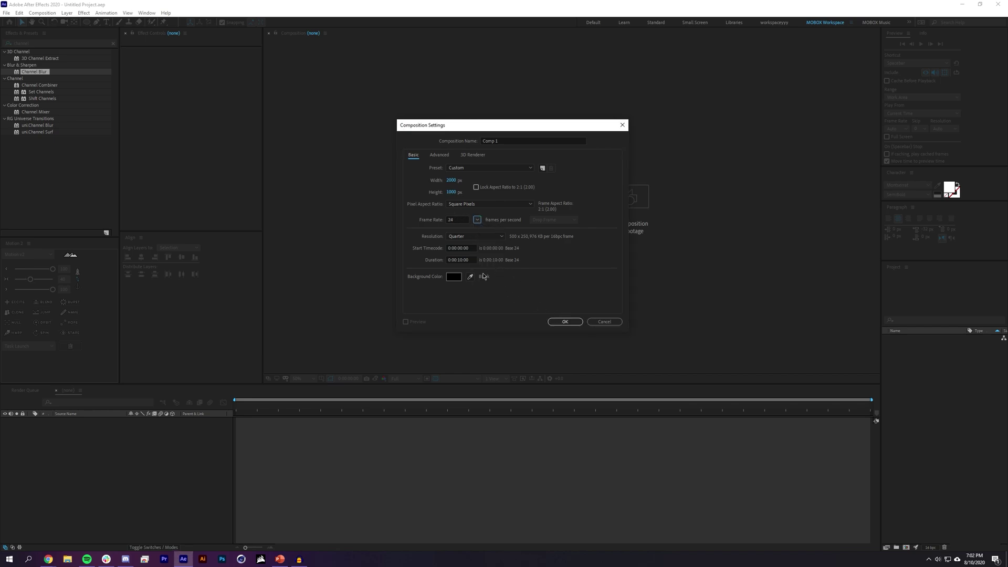
left_click(560, 320)
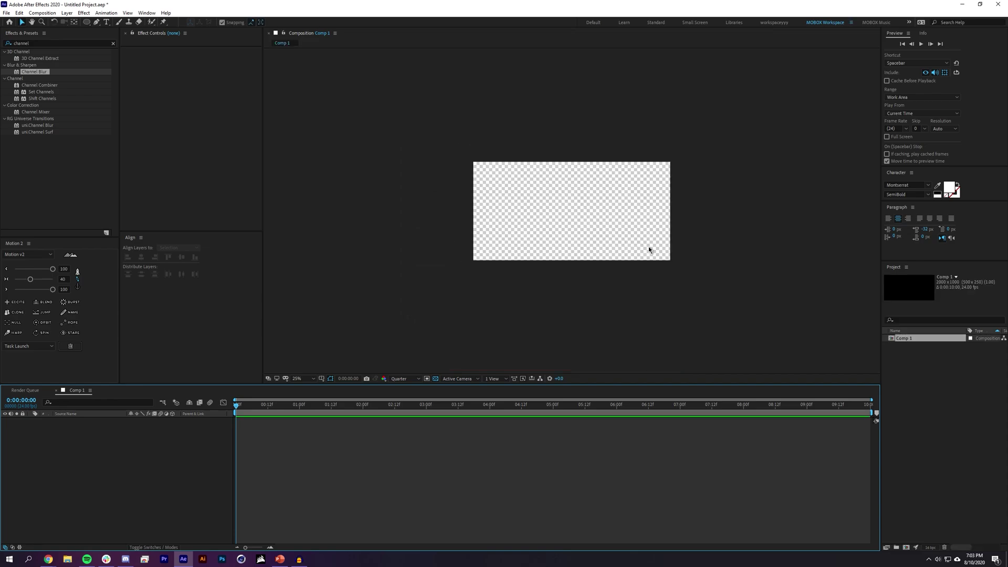
Step: Add a composition-sized gray solid with its color at 0% saturation and 50% brightness, and lock its layer
left_click(67, 12)
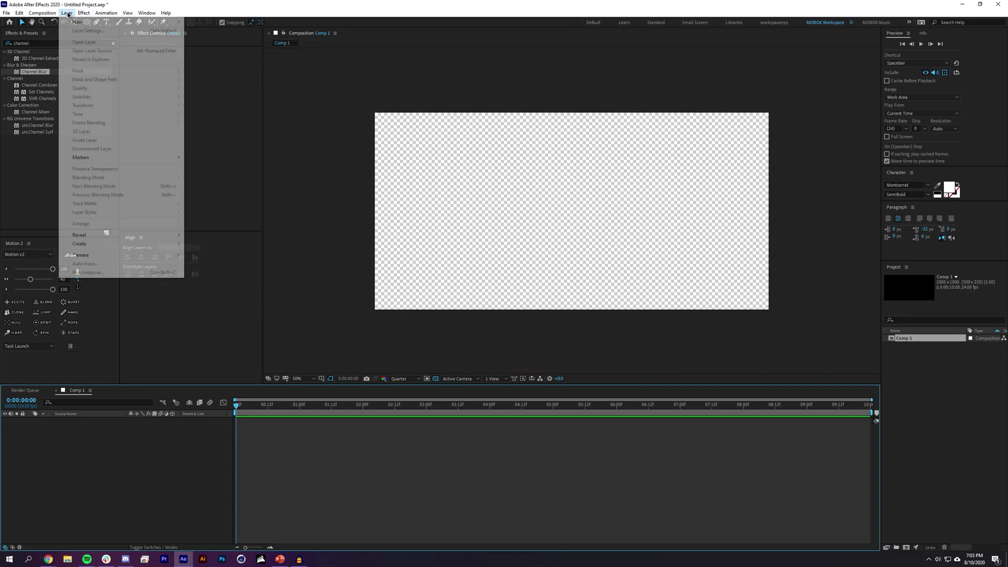
mouse_move(131, 21)
left_click(200, 32)
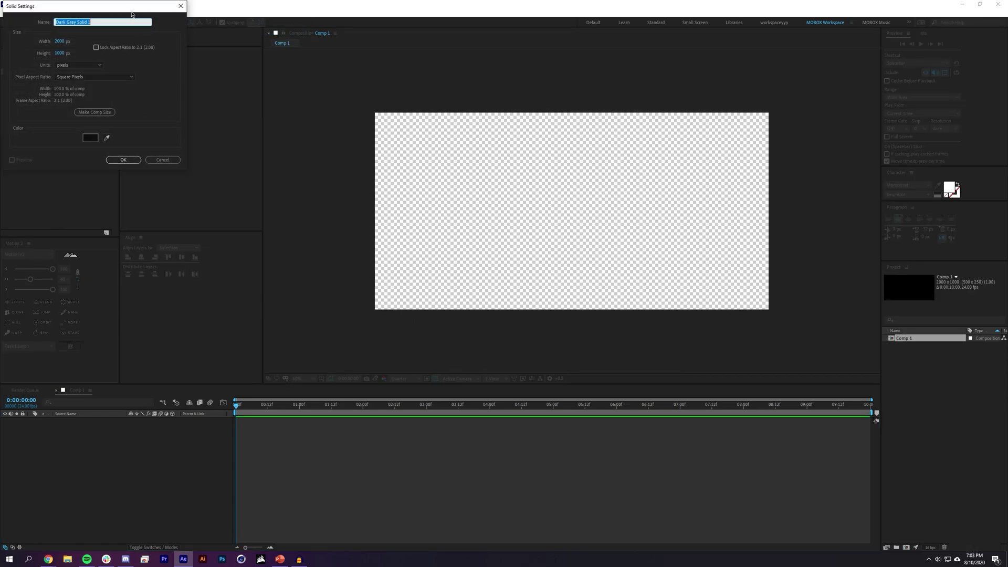
left_click_drag(433, 184, 461, 192)
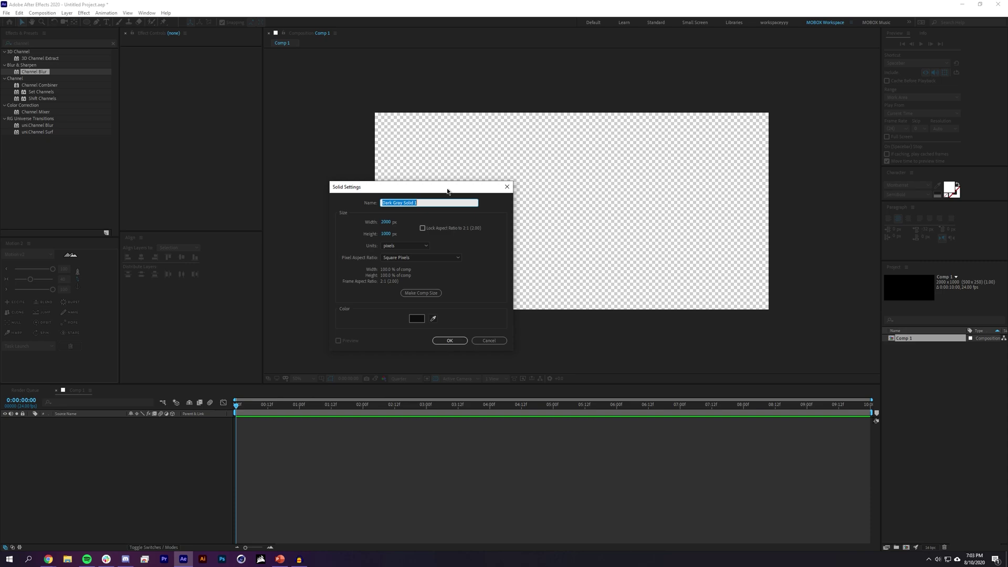
left_click(416, 318)
left_click_drag(90, 12, 663, 198)
left_click_drag(581, 239, 562, 262)
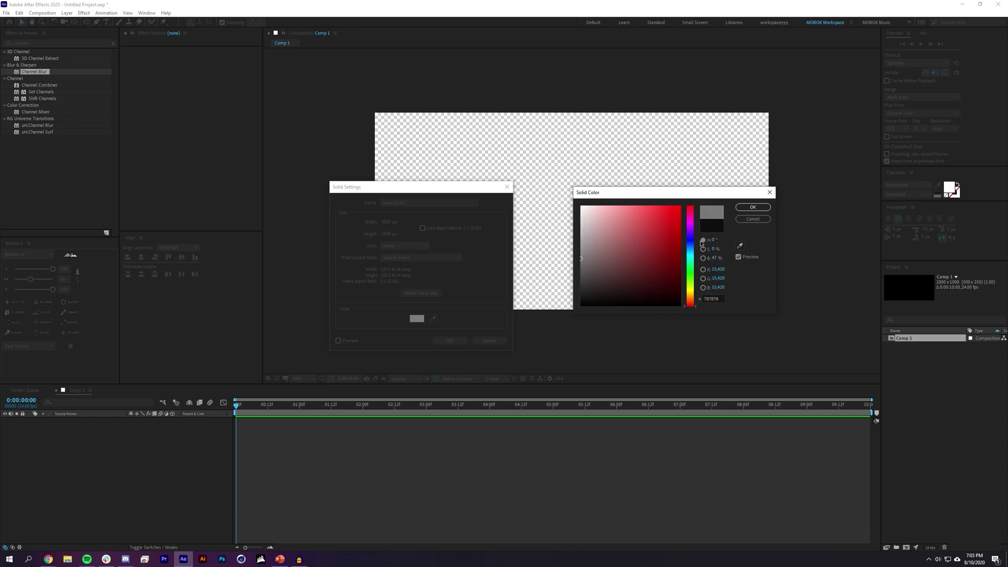
left_click(715, 258)
type("50")
key("Return")
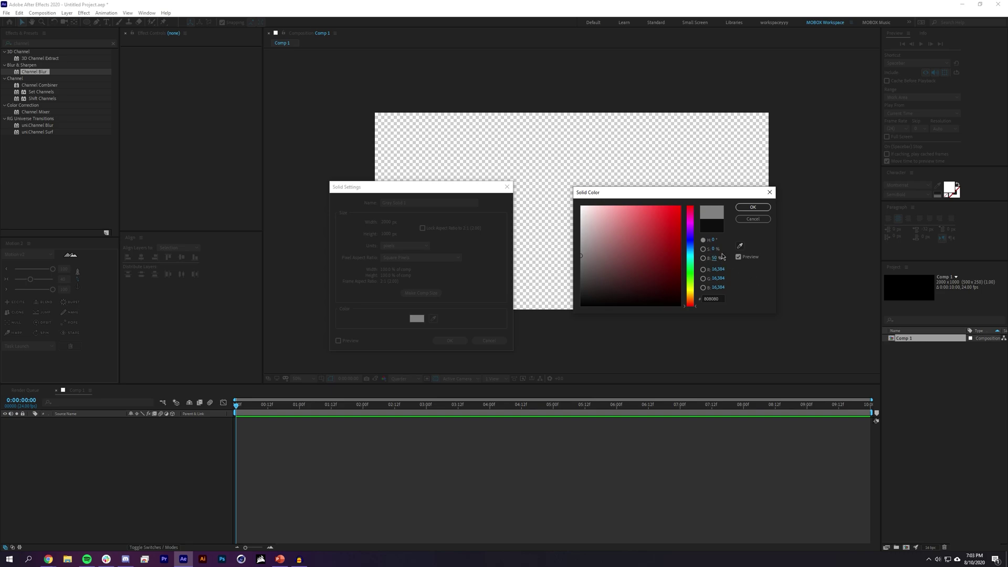
left_click(754, 208)
left_click(456, 341)
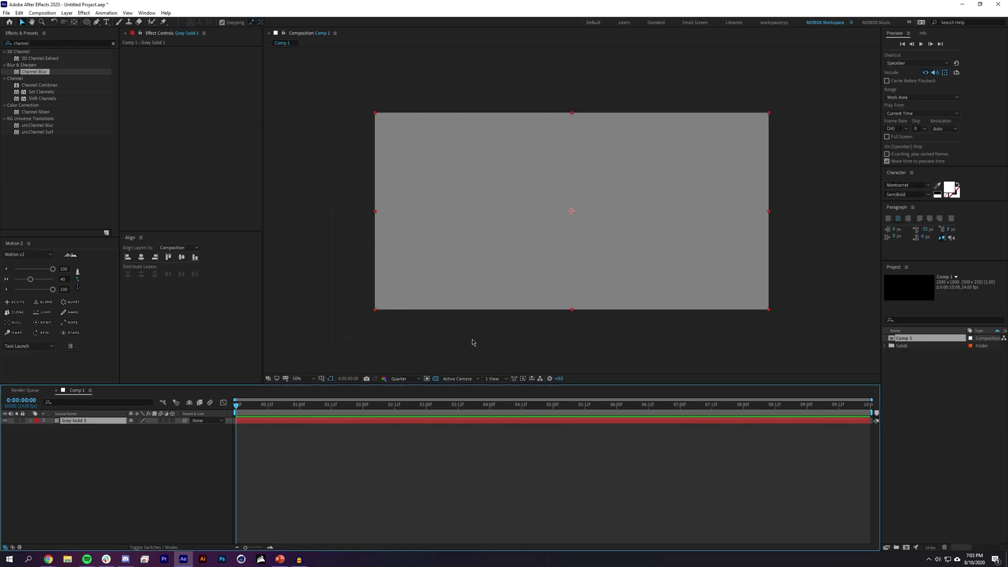
left_click(153, 471)
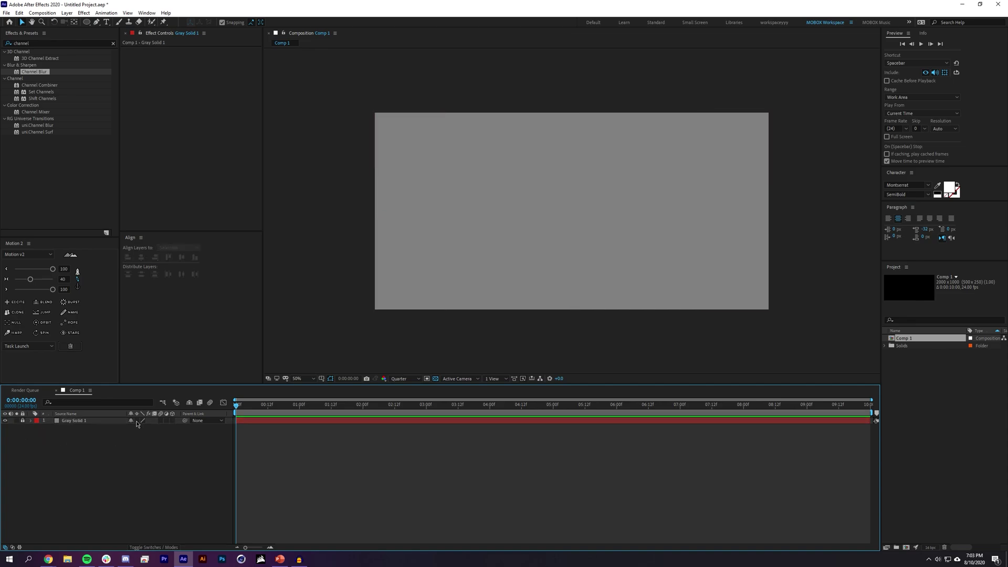
Step: Draw a circle with the Ellipse tool and place it at the center of the composition
left_click(568, 194)
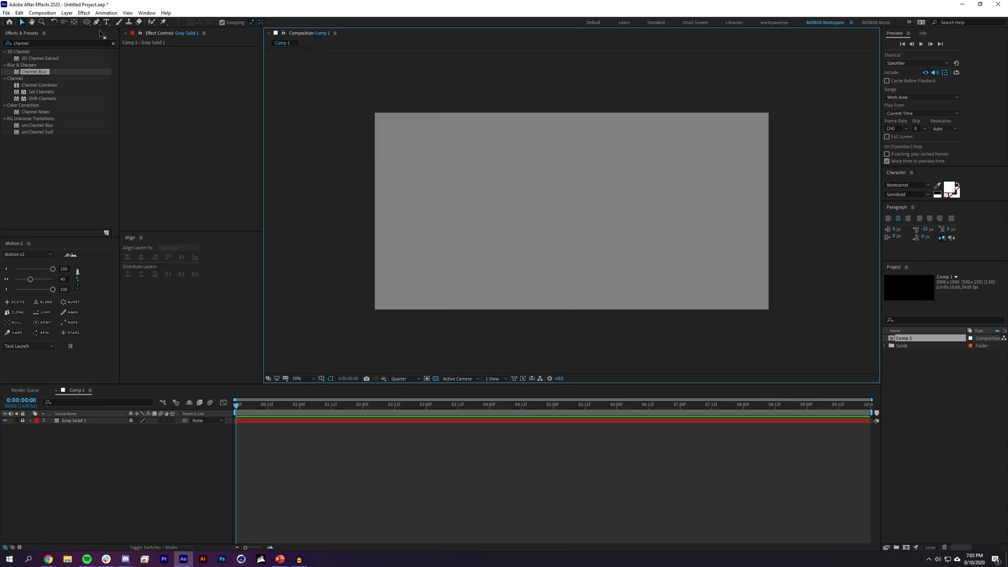
left_click(87, 25)
left_click_drag(546, 179, 633, 271)
left_click(21, 22)
left_click_drag(589, 227, 581, 211)
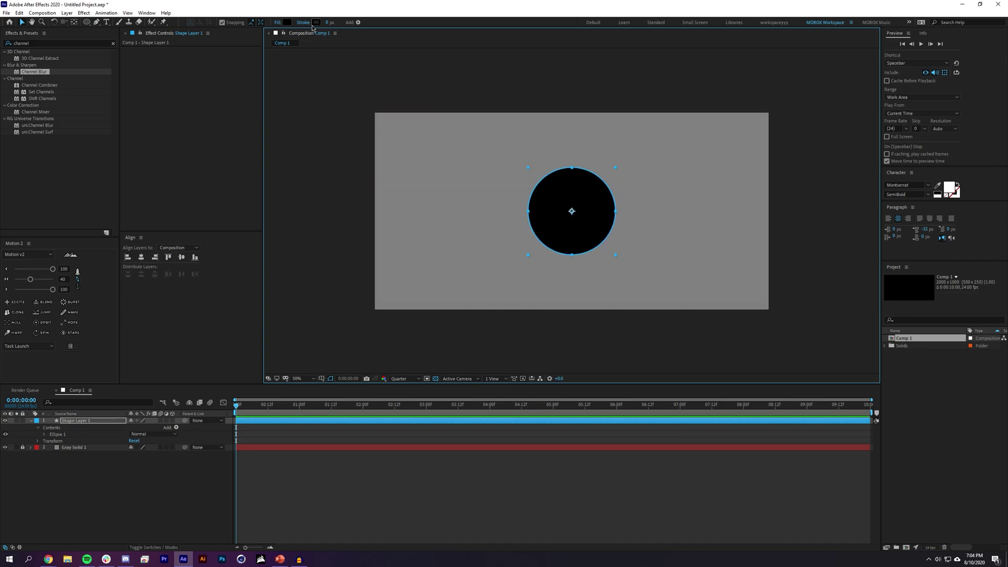
Step: Set the circle's fill to none
left_click(277, 22)
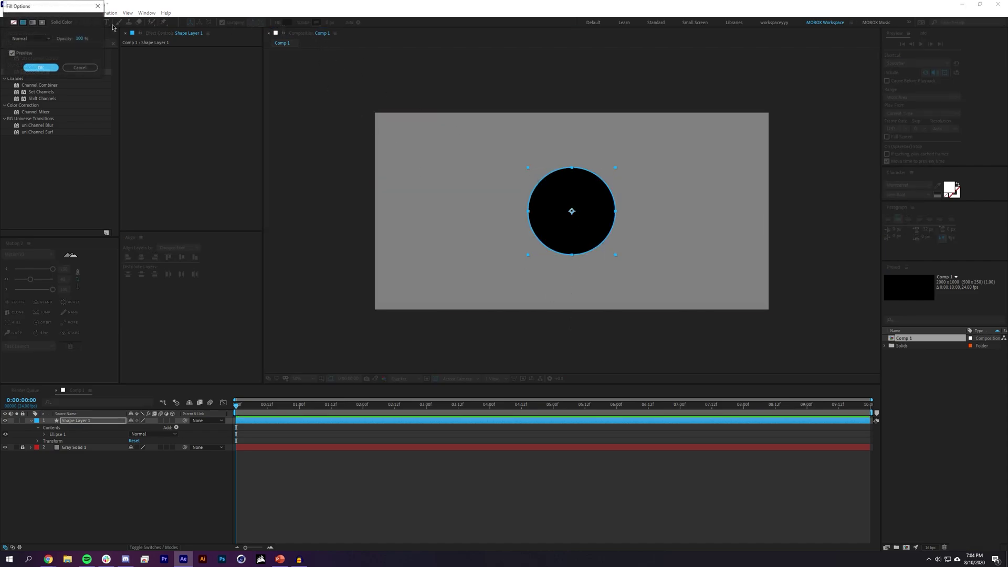
left_click(14, 22)
left_click(50, 68)
Step: Try stroke widths of 30 px and 60 px on the circle
left_click_drag(326, 23, 331, 22)
left_click(329, 22)
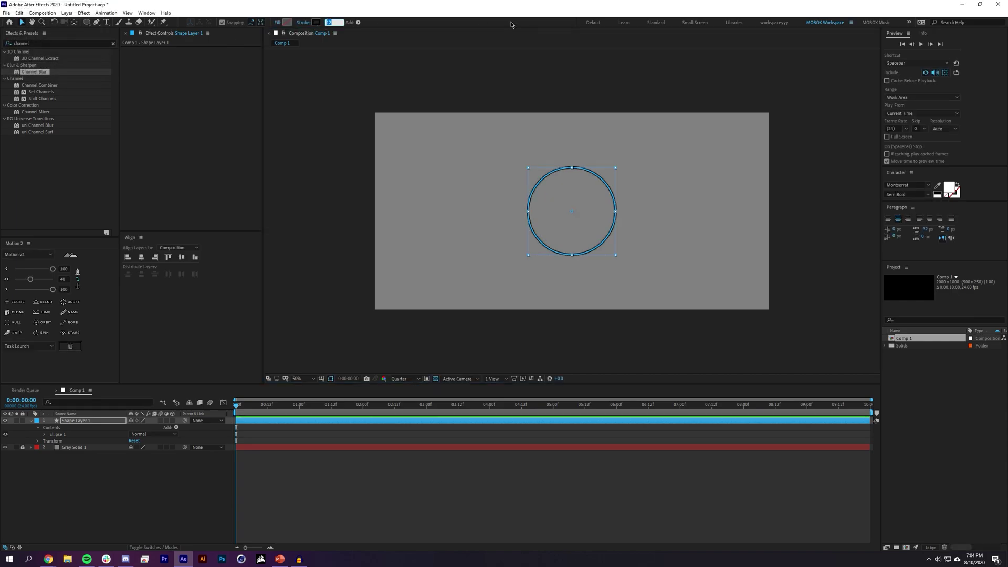
type("30")
left_click(634, 90)
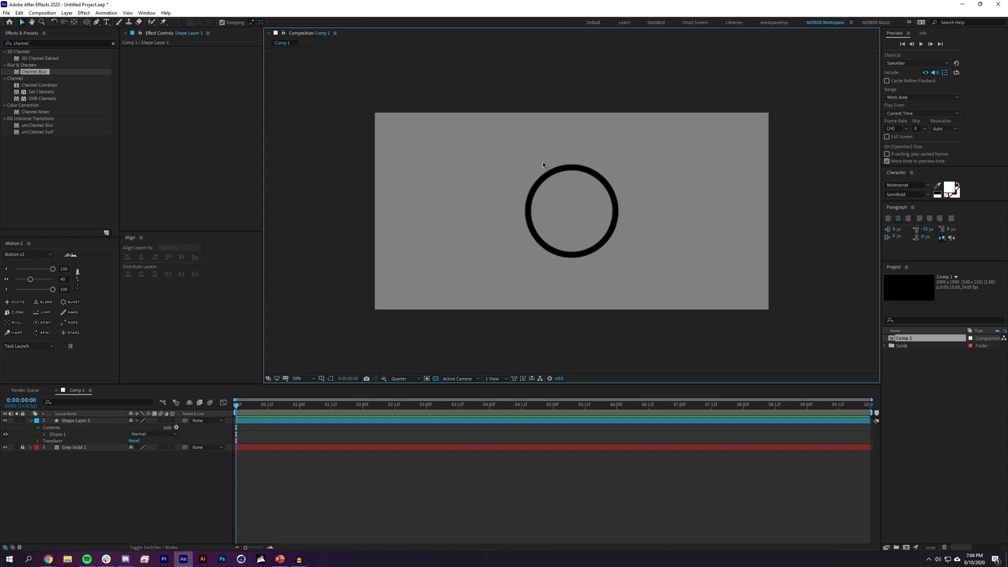
left_click(570, 190)
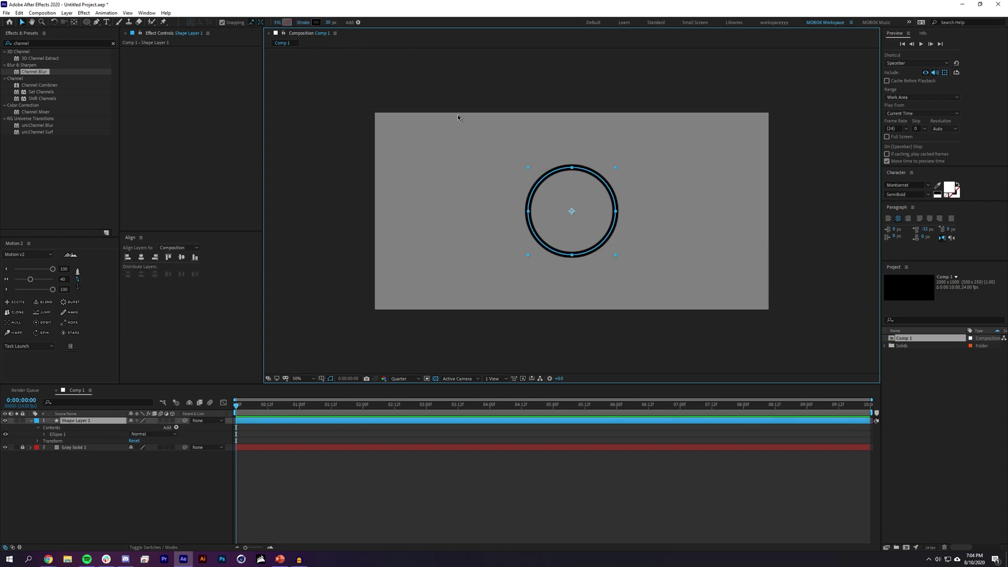
left_click(330, 22)
type("60")
key("Return")
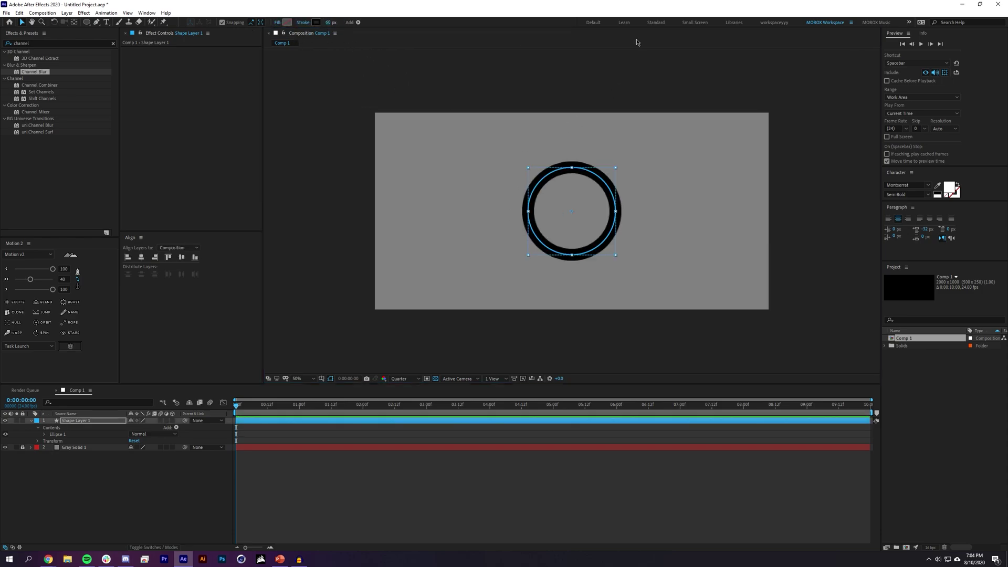
Step: Set the circle's stroke width to 40 px
left_click(331, 23)
type("40")
key("Return")
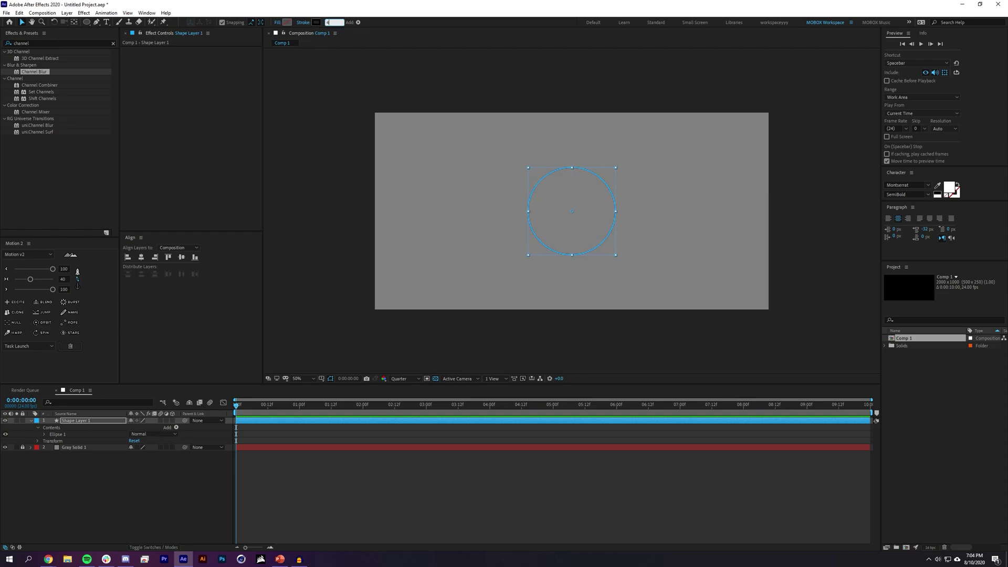
left_click(433, 64)
Step: Scale the ring layer to 588% at the 3-second mark, beyond the frame edges, and add a scale keyframe there
left_click(542, 249)
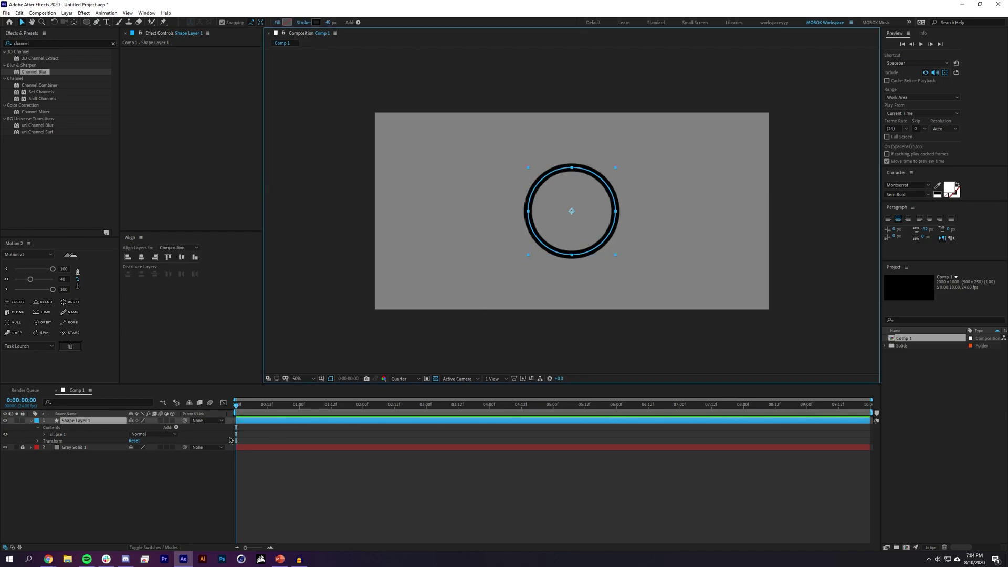
key("s")
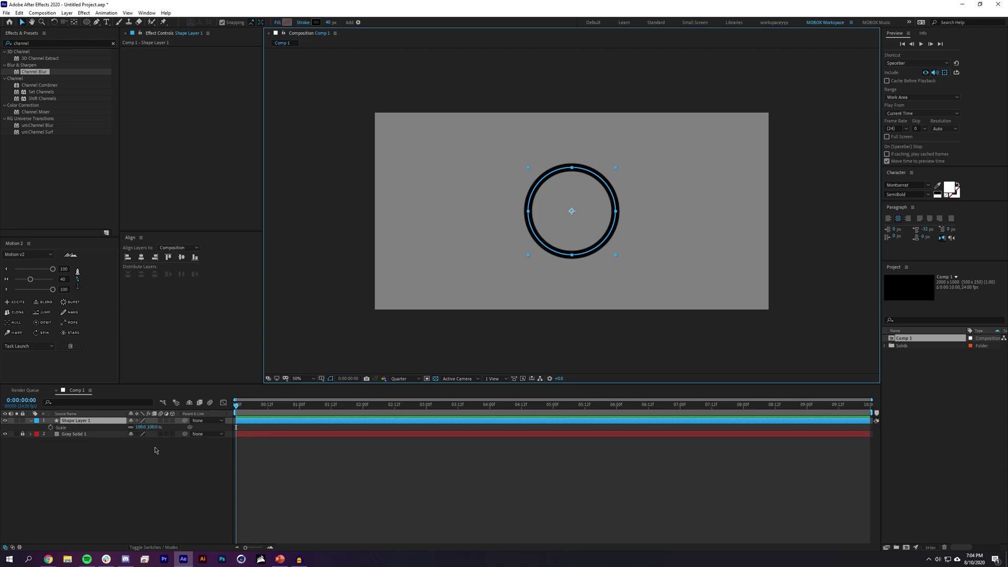
left_click_drag(156, 428, 120, 428)
left_click(149, 426)
type("0,")
key("Return")
left_click_drag(467, 402, 427, 414)
left_click_drag(142, 427, 369, 418)
left_click(447, 429)
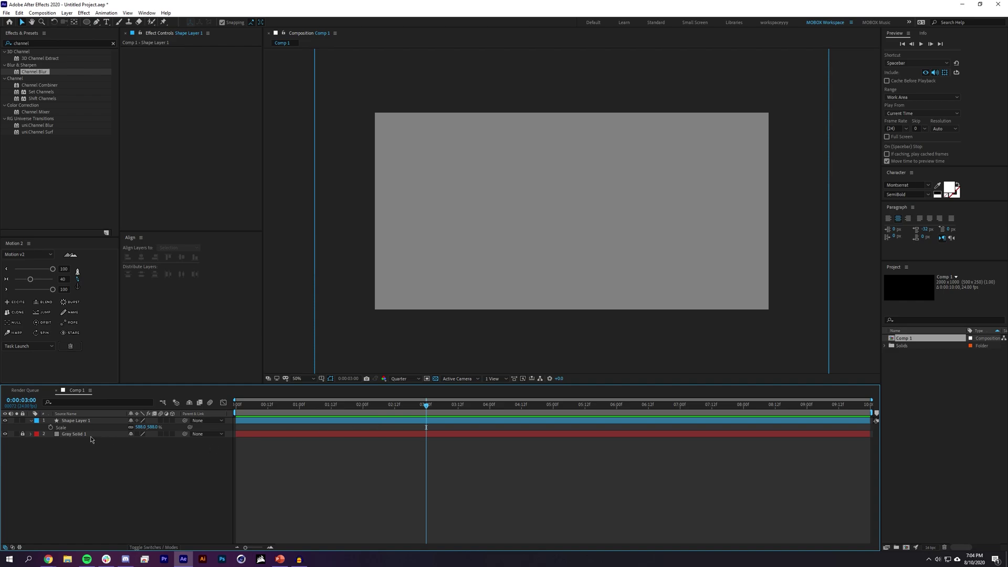
left_click(51, 427)
Step: Set a 0% scale keyframe for the ring at the start of the timeline and preview the growth
key("Home")
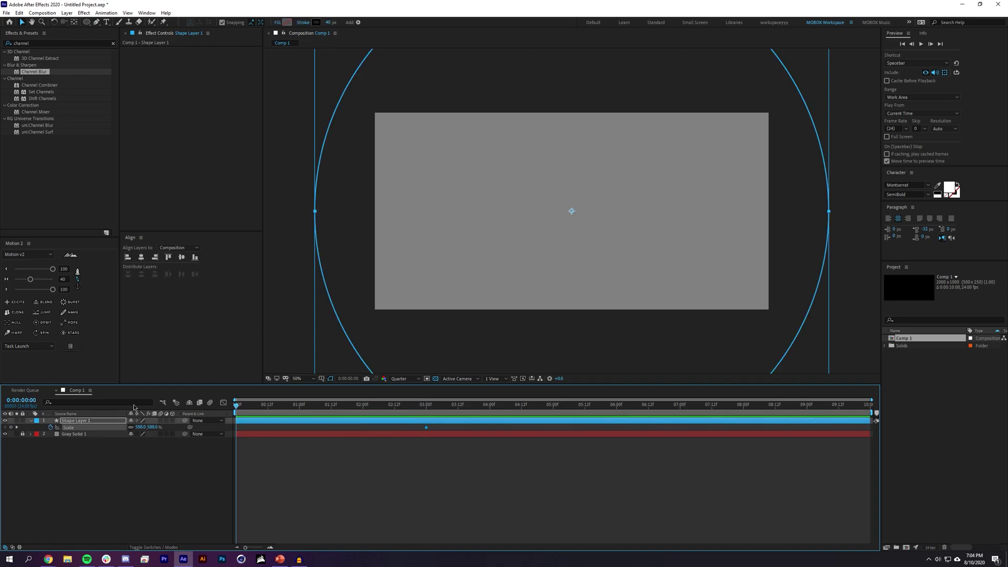
left_click(152, 427)
type("0")
key("Return")
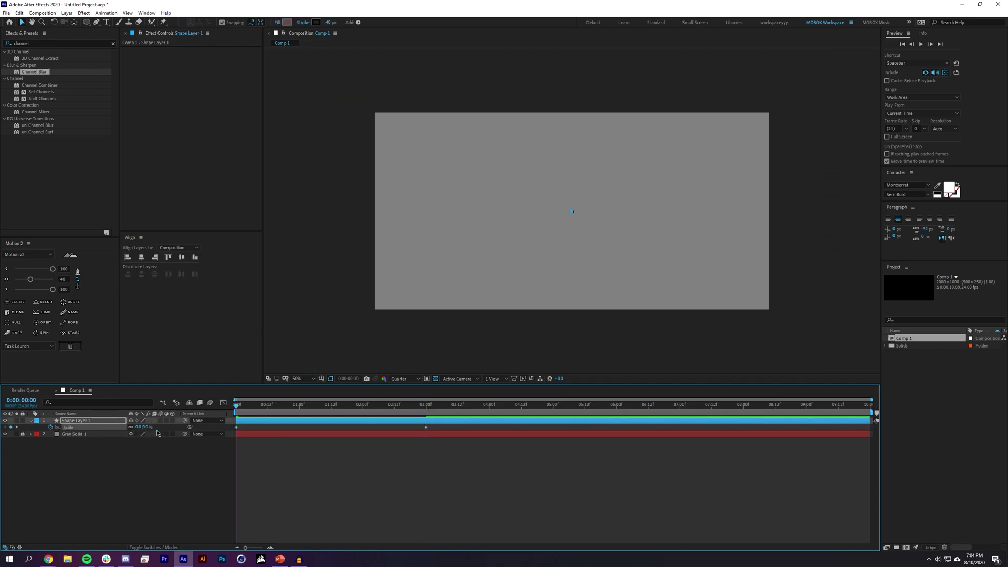
left_click(248, 453)
key("space")
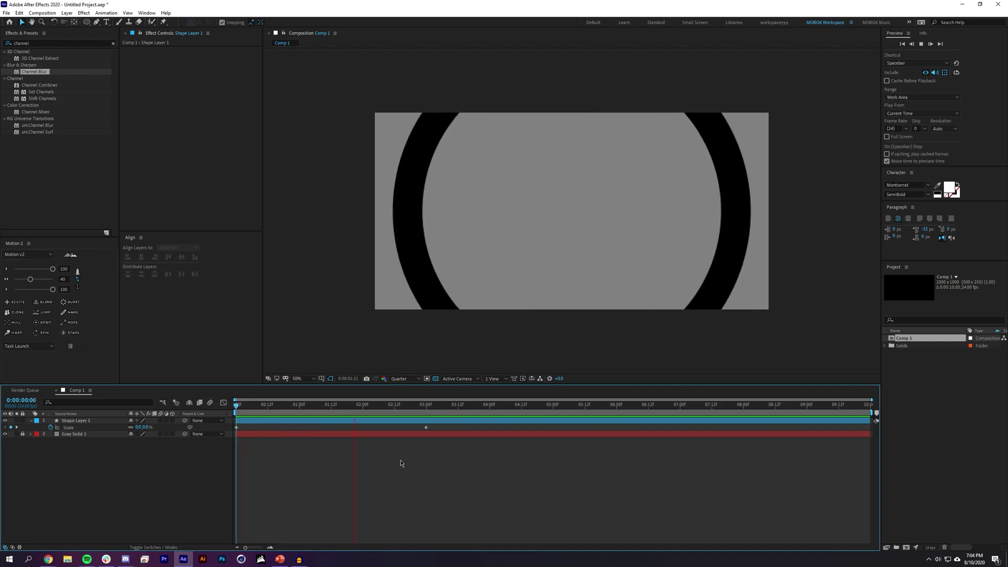
Step: Find the Echo effect and apply it to the ring's shape layer
left_click_drag(357, 406, 270, 407)
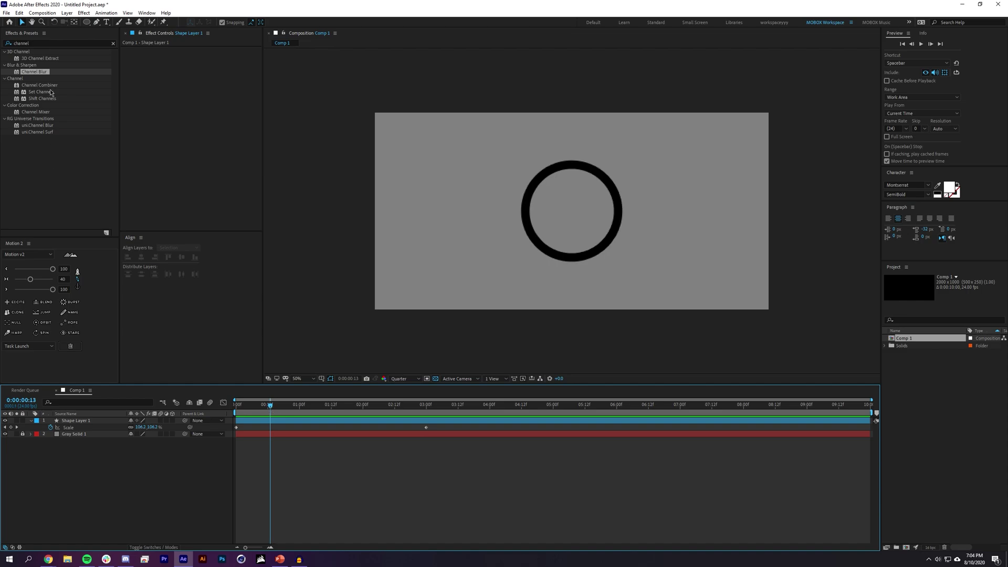
left_click(45, 43)
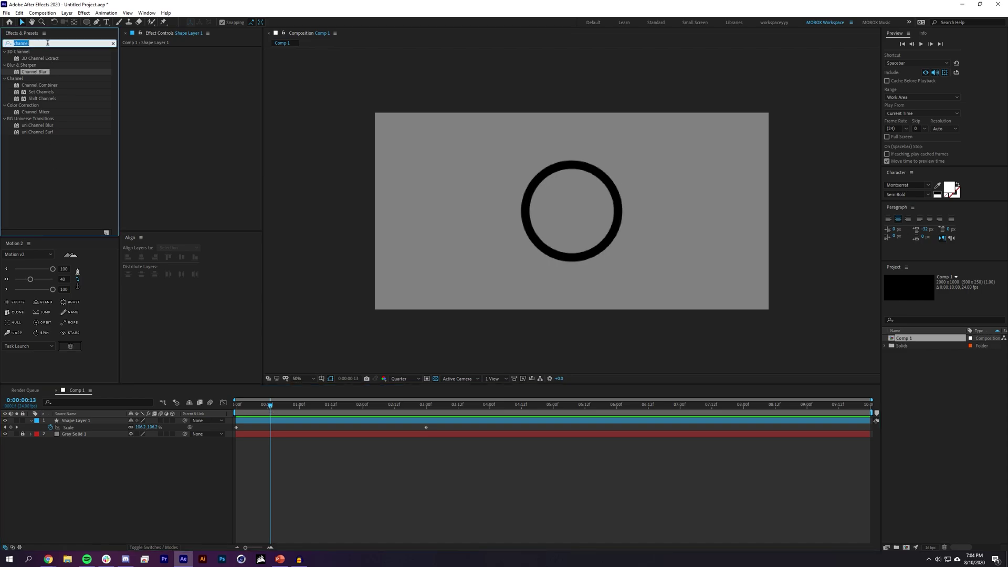
type("echo")
left_click(27, 106)
left_click_drag(28, 105, 92, 420)
Step: Set the Echo effect to an echo time of -1 second with 4 echoes
left_click(204, 56)
type("-1")
key("Return")
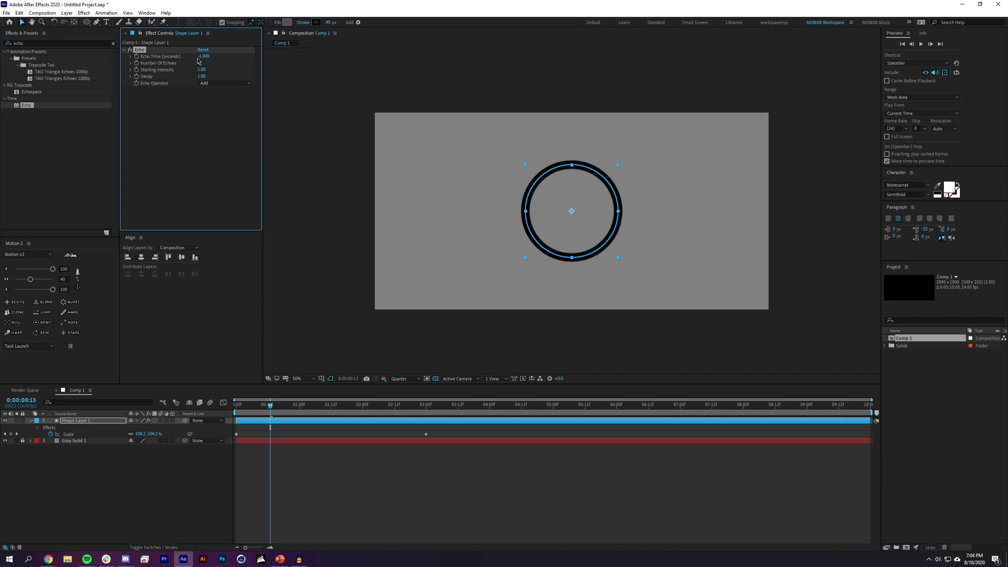
left_click(200, 64)
type("4")
key("Return")
left_click(477, 515)
mouse_move(270, 404)
left_mouse_down()
mouse_move(494, 385)
mouse_move(650, 395)
mouse_move(277, 404)
mouse_move(287, 414)
left_mouse_up()
Step: Apply Fast Box Blur below Echo on the ring layer and set its blur radius to 60
left_click(69, 42)
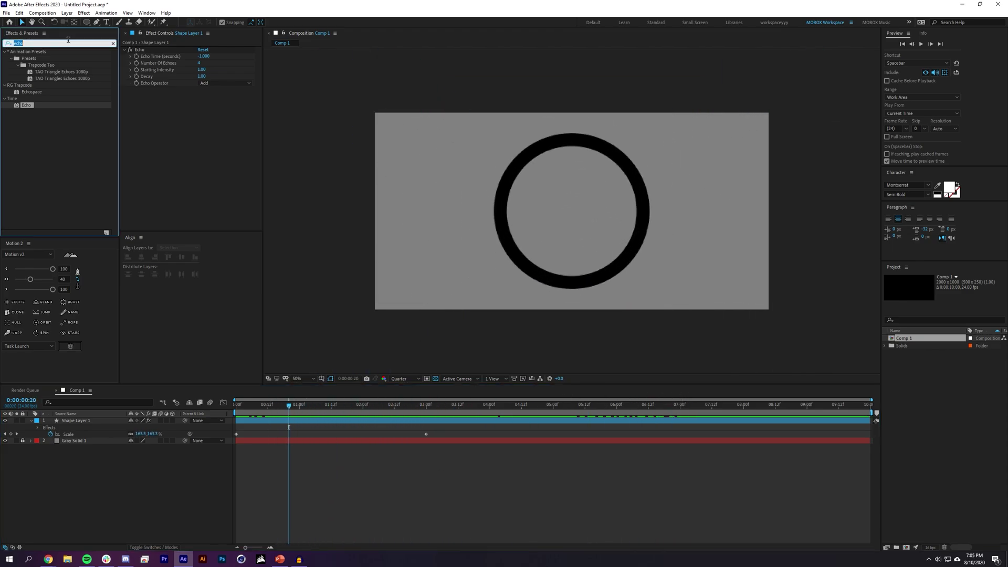
type("fast")
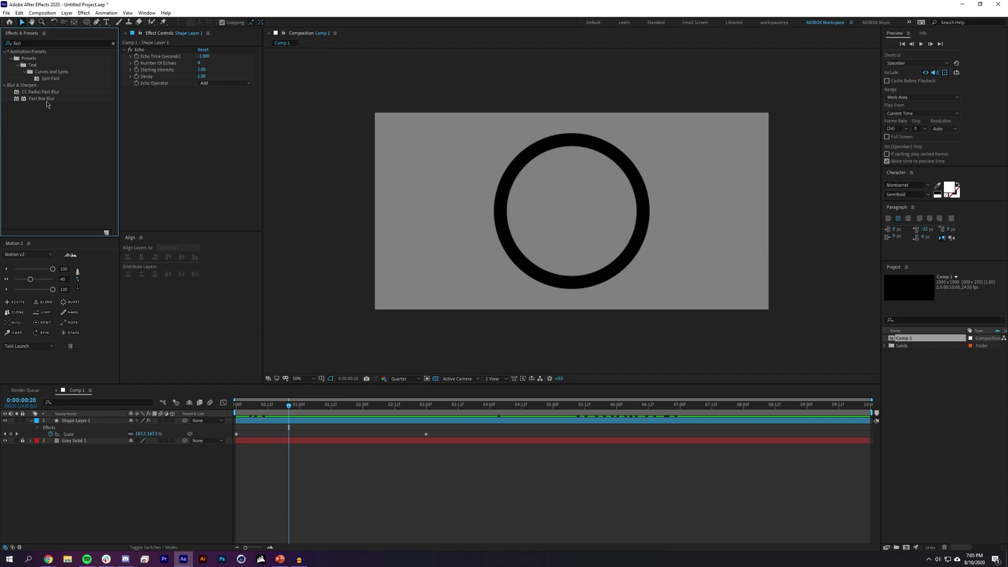
left_click_drag(47, 104, 216, 94)
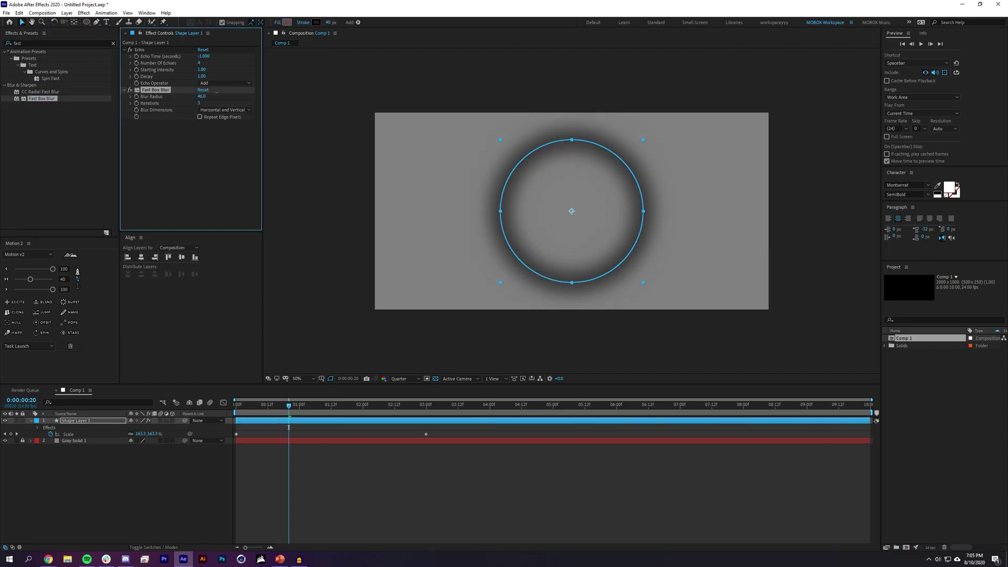
left_click(202, 97)
type("60")
key("Return")
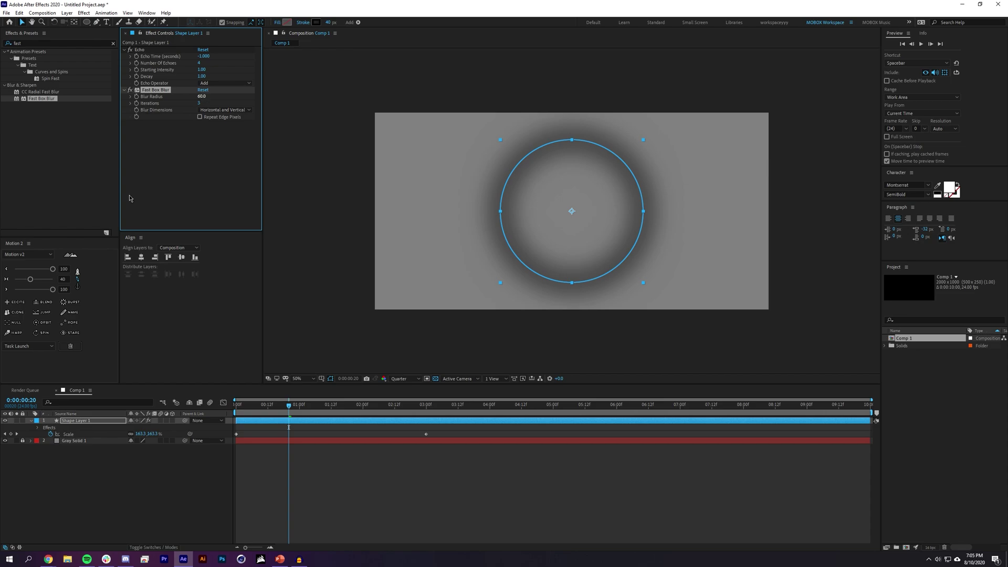
left_click(112, 486)
Step: Return to the start of the timeline and duplicate the ring's shape layer
left_click_drag(285, 409, 219, 408)
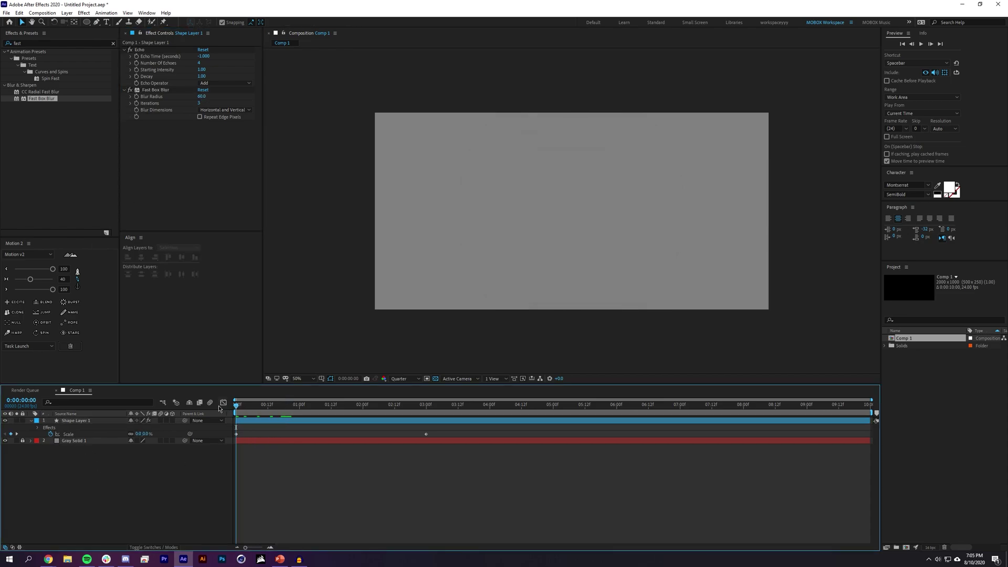
left_click(97, 422)
key("ctrl+d")
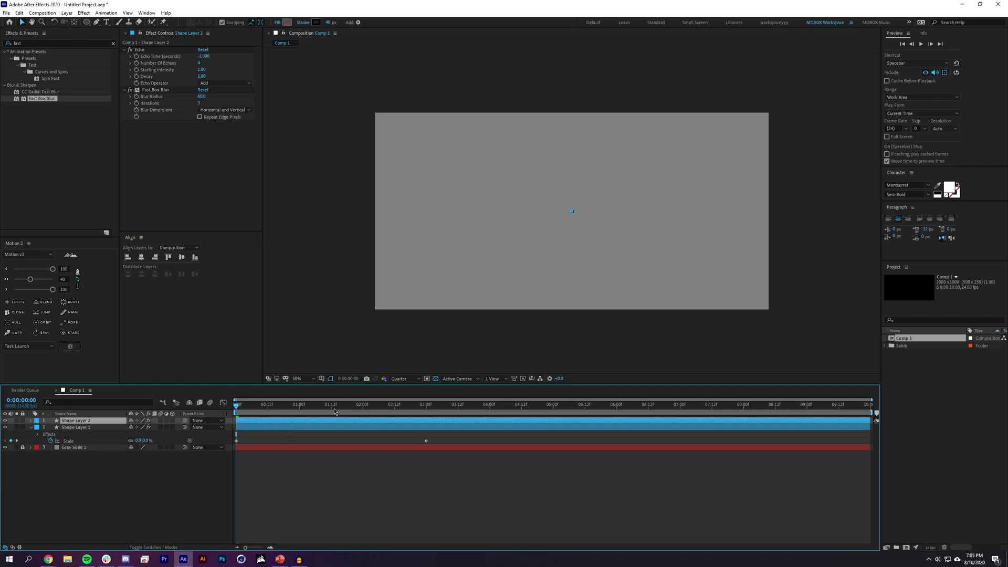
Step: Shift the duplicated ring layer to start roughly half a second after the original and check the offset at 1 second
left_click(300, 409)
left_click_drag(247, 423, 272, 423)
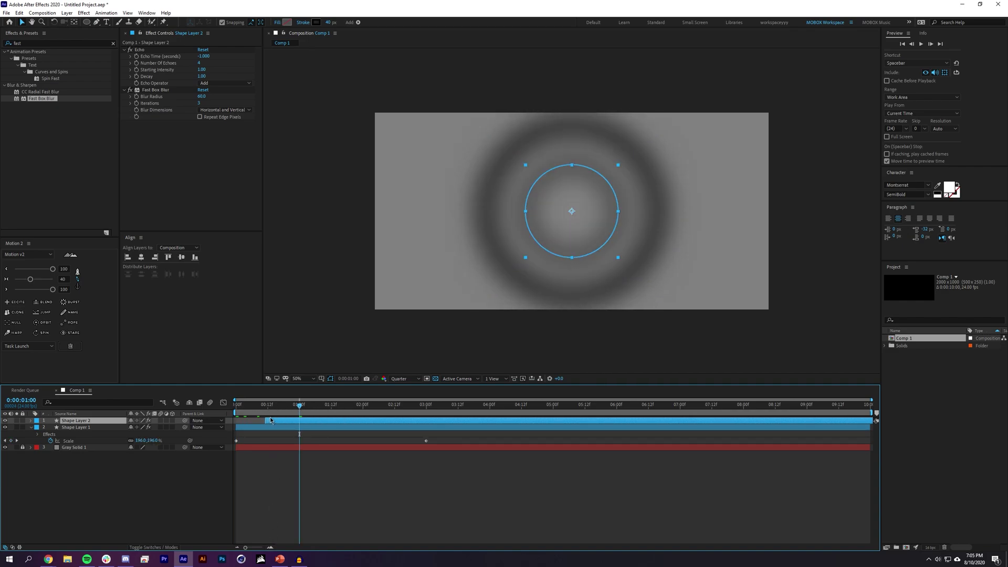
left_click(281, 441)
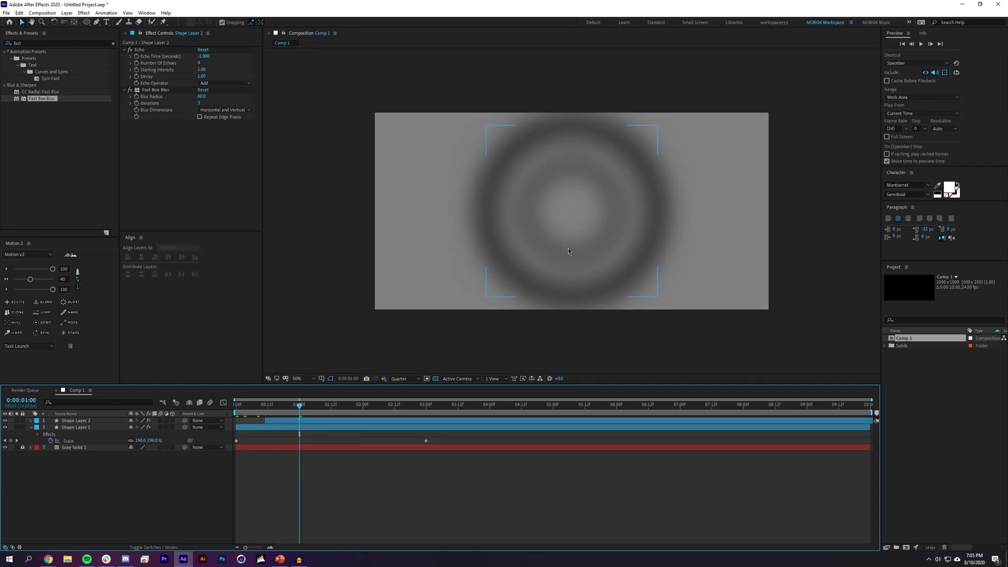
left_click(275, 420)
Step: Align the duplicated ring layer's start exactly with frame 10 of the timeline
left_click(260, 406)
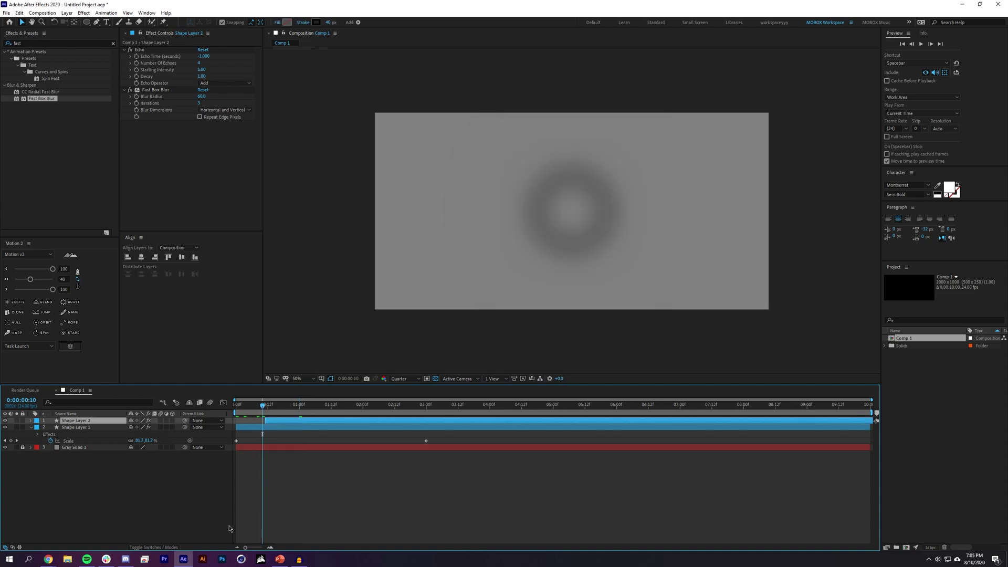
left_click(270, 546)
left_click(270, 547)
left_click(270, 547)
left_click_drag(330, 543, 232, 541)
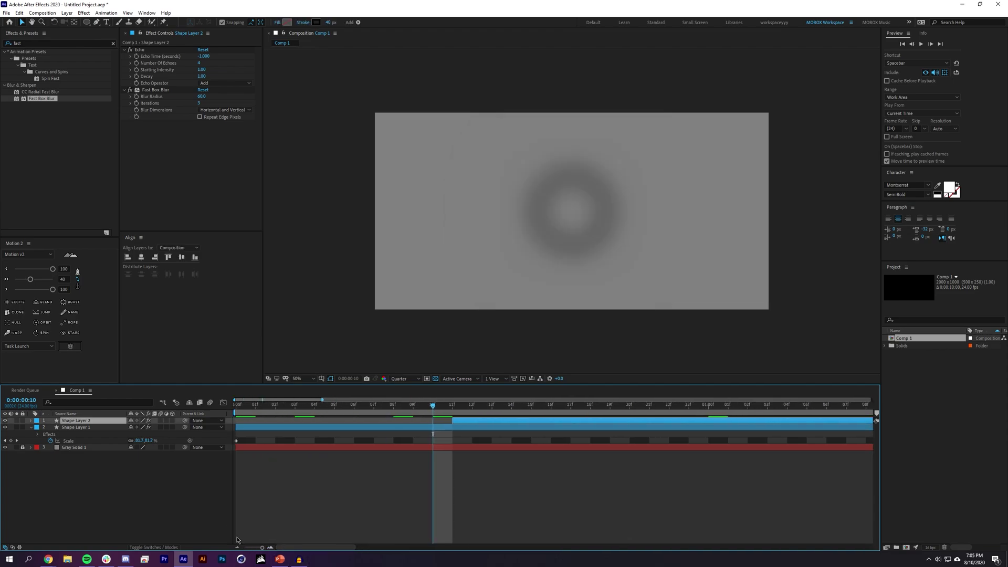
left_click(707, 407)
left_click_drag(711, 409, 441, 420)
left_click(239, 545)
left_click(238, 546)
left_click(239, 546)
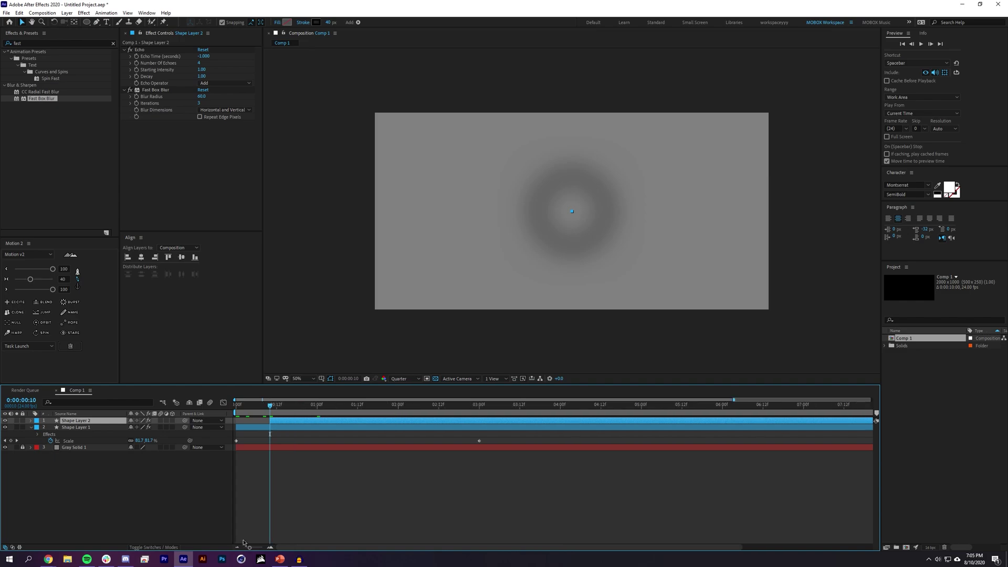
Step: Change the duplicated ring's stroke color to white and preview the animation from the start
left_click(316, 22)
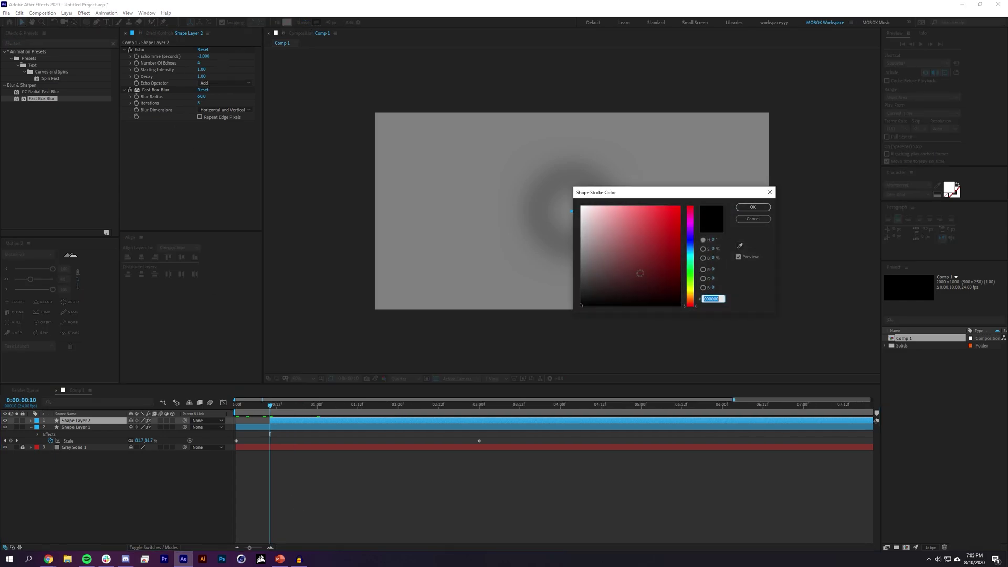
left_click(769, 192)
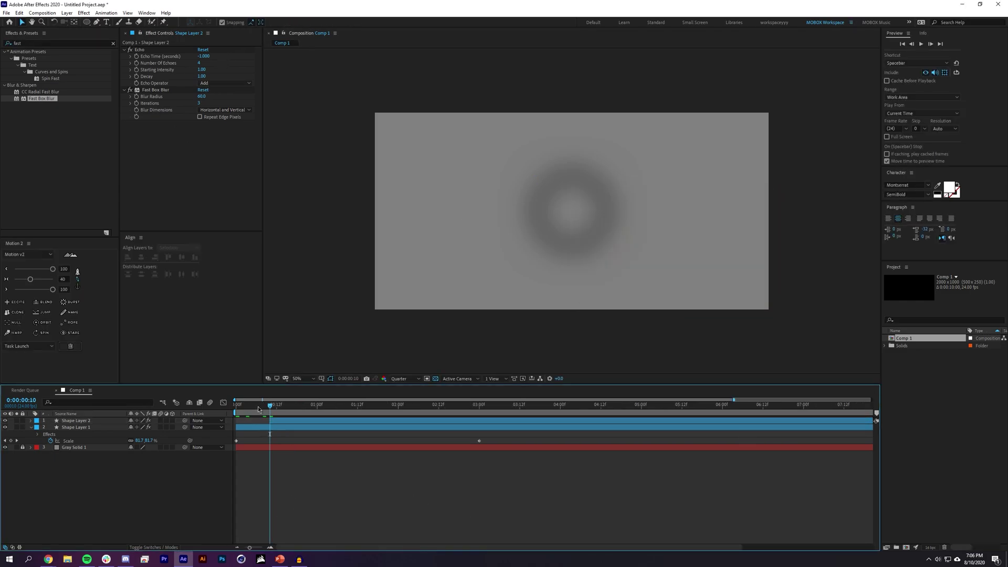
left_click_drag(258, 407, 214, 412)
key("space")
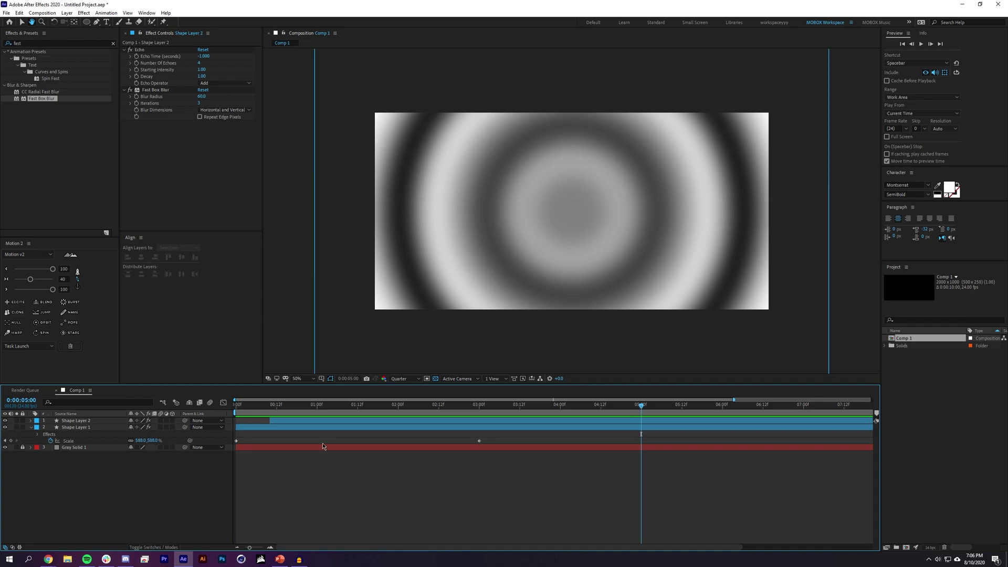
Step: Add 100% opacity keyframes to both ring layers at the start of the timeline and reveal all their keyframed properties
left_click(92, 426)
left_click(97, 420, "ctrl")
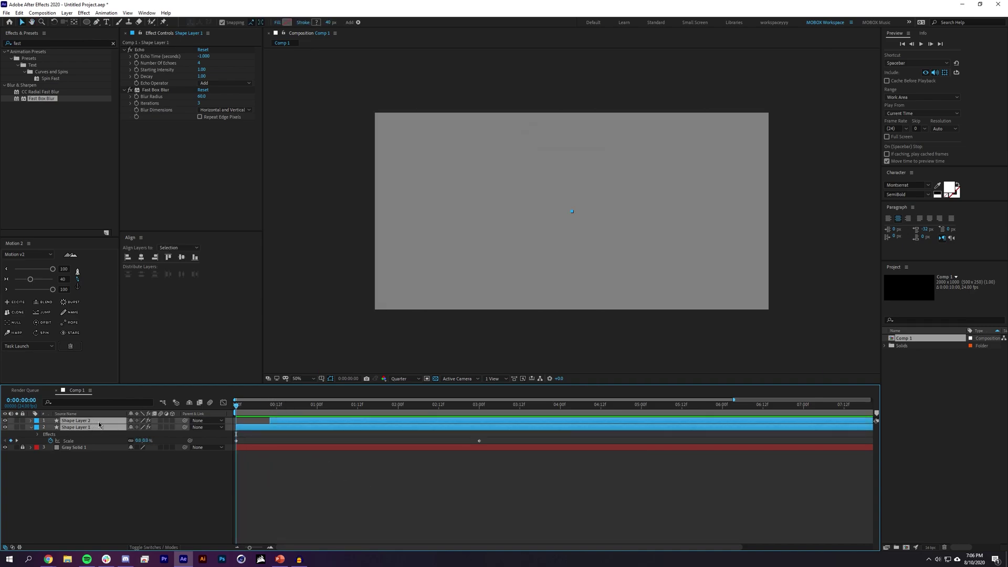
key("t")
key("alt+shift+t")
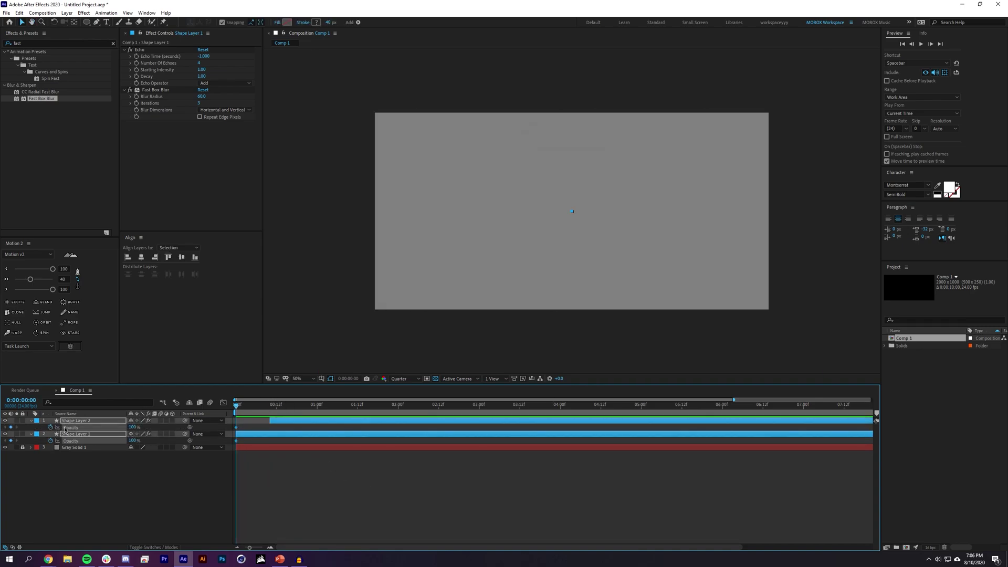
key("u")
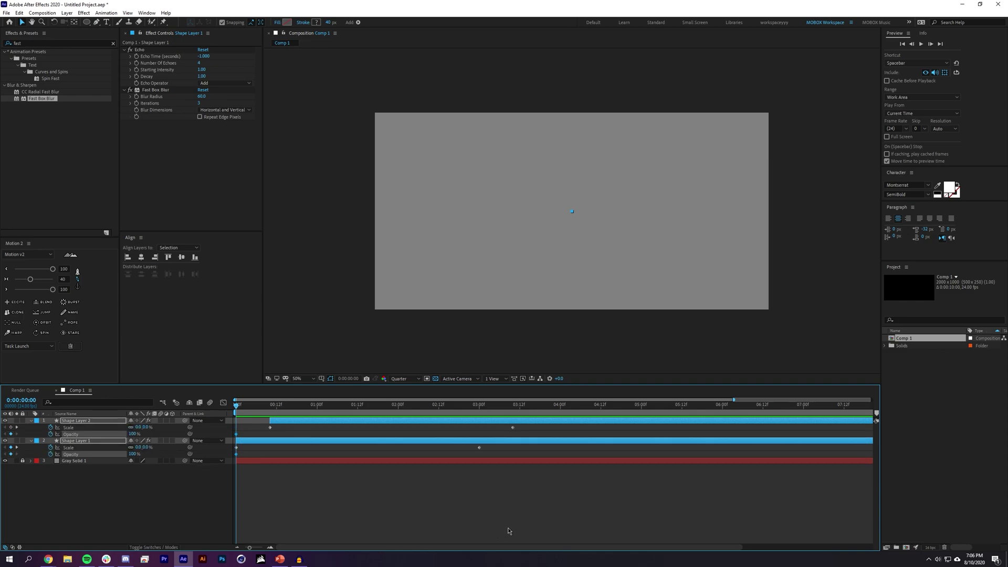
Step: Keyframe both ring layers' opacity to 0% at 3 seconds
key("space")
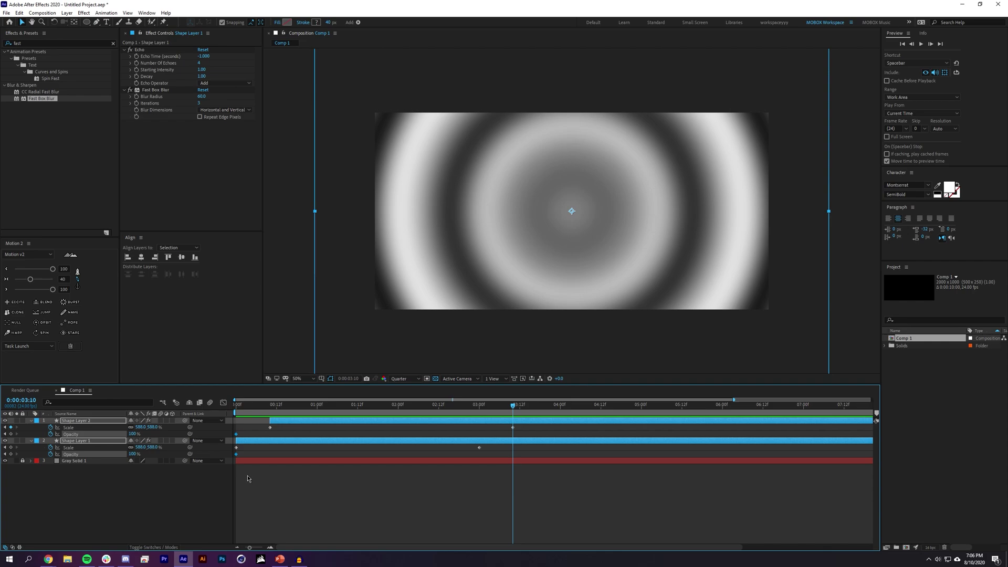
key("j")
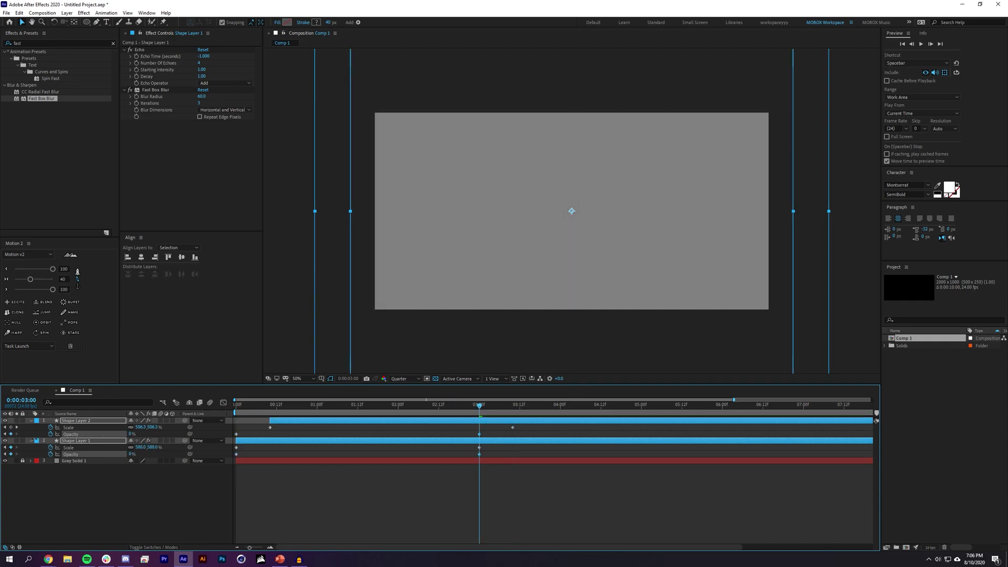
left_click(385, 483)
Step: Preview the fading rings from the start of the timeline
left_click_drag(478, 404, 287, 404)
key("Home")
key("space")
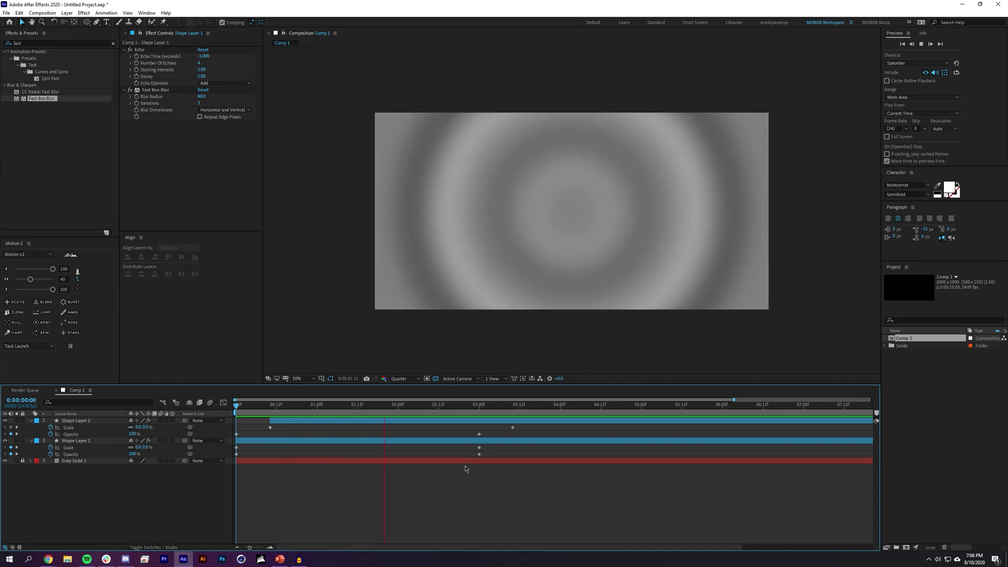
left_click_drag(430, 407, 364, 405)
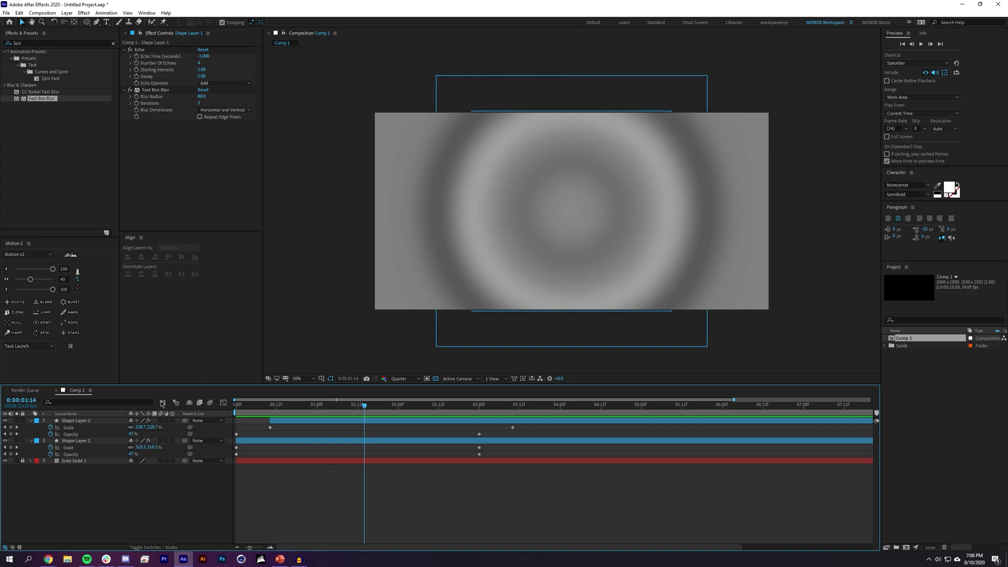
Step: Create a new composition Comp 2 with a width of 1000 px and a height of 1000 px
left_click(56, 12)
left_click(58, 23)
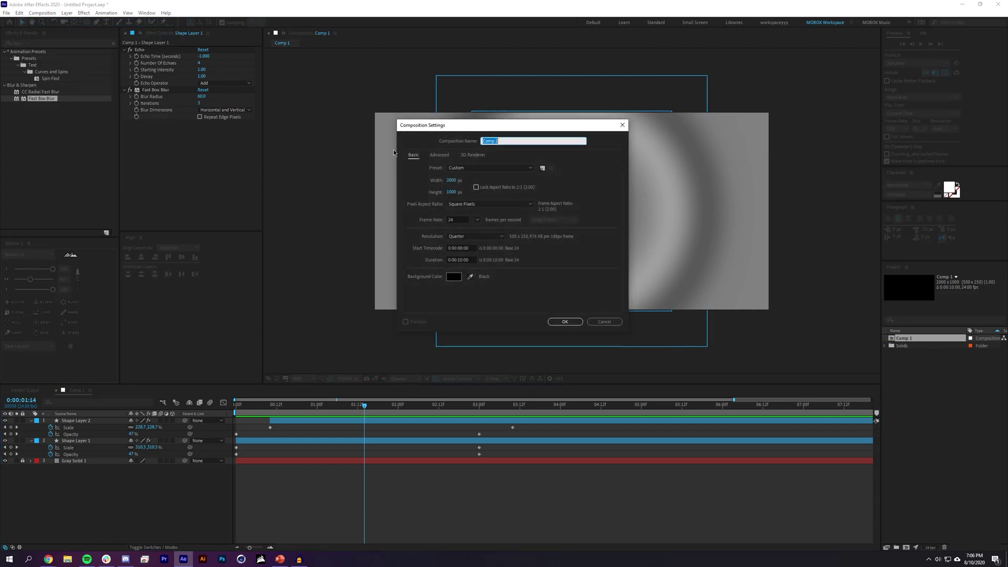
left_click(450, 180)
type("10")
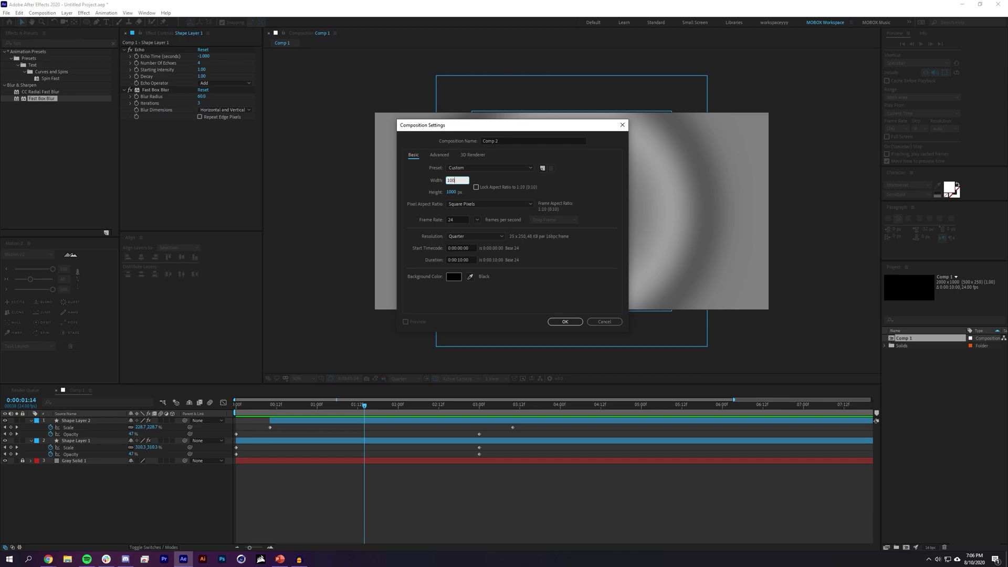
left_click(578, 322)
Step: Place Comp 1 centered in Comp 2 and rename Comp 1 as "Displacment Layer"
left_click(913, 385)
left_click_drag(903, 338, 572, 211)
left_click(911, 339)
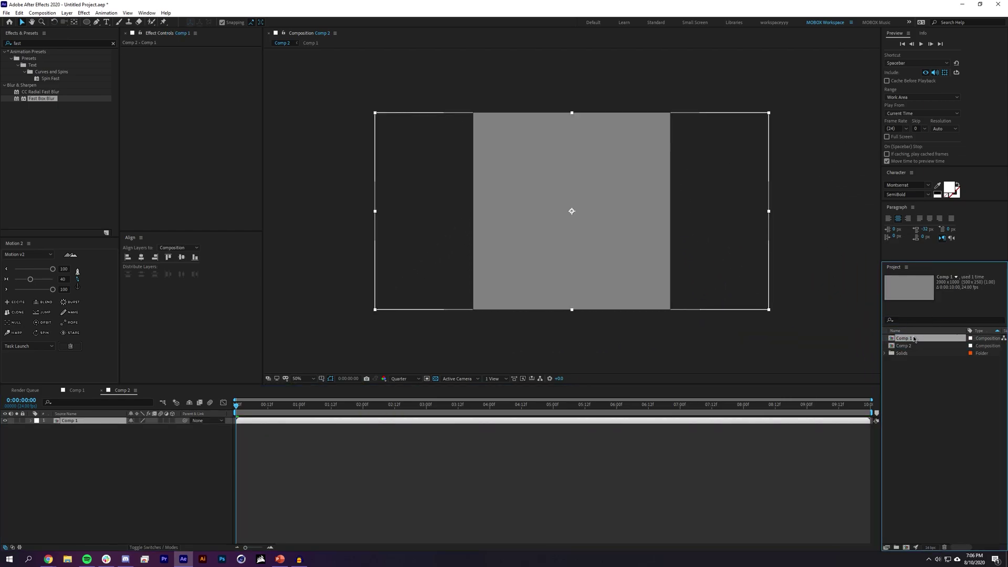
type("Displacment Layer")
key("Return")
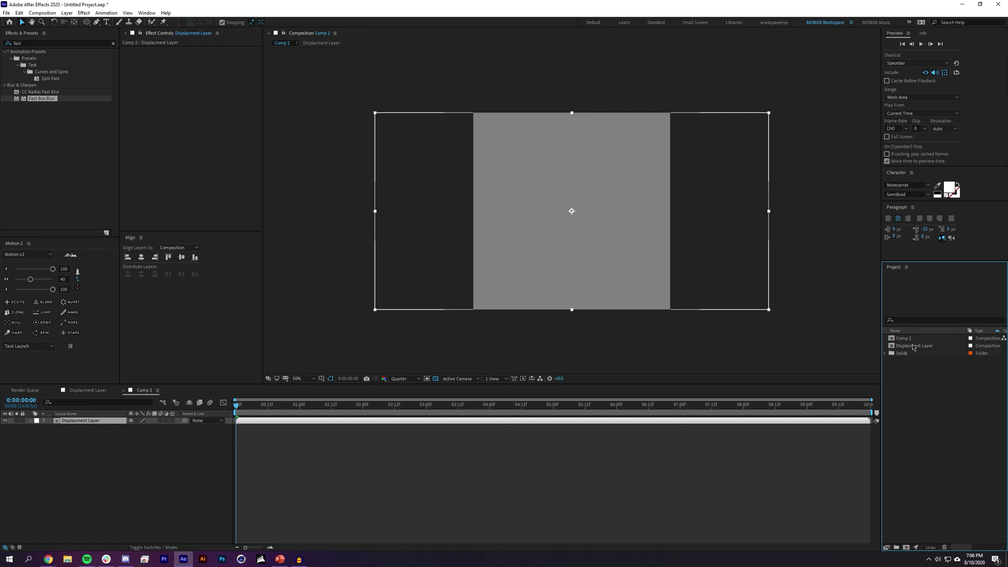
left_click(913, 339)
Step: Draw a black-filled rectangle on a new shape layer so that it covers the whole Comp 2 frame
left_click(761, 456)
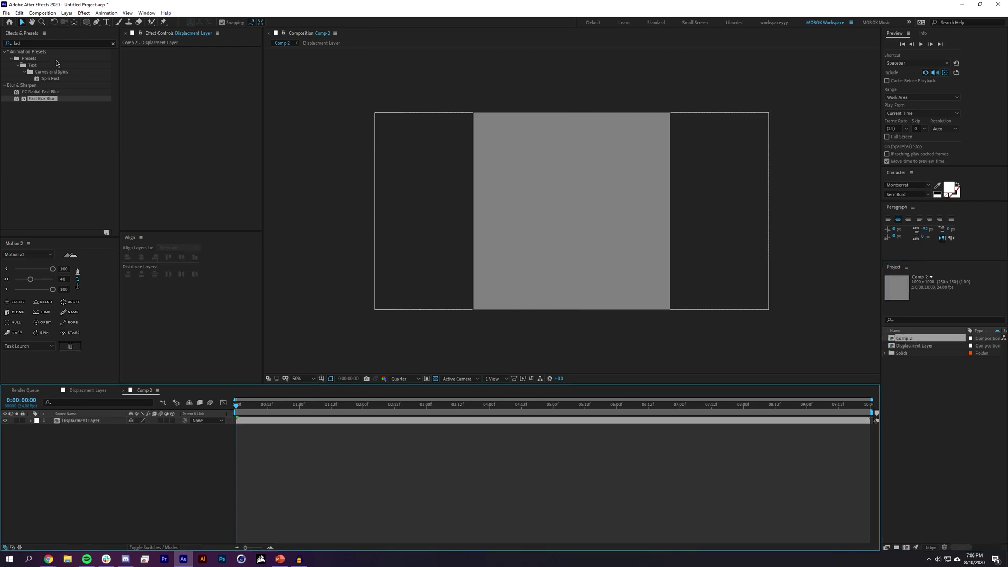
left_click_drag(87, 22, 109, 24)
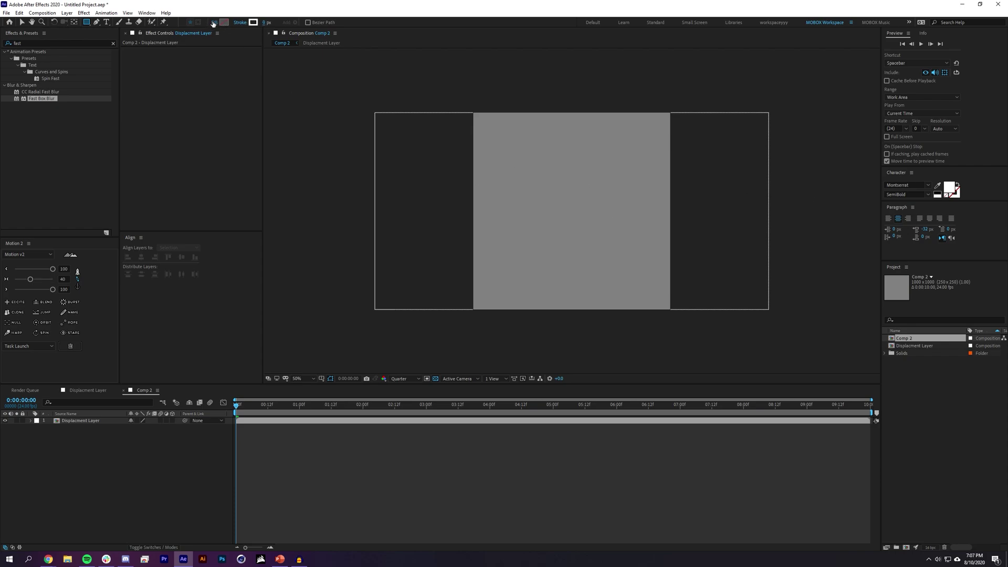
left_click(213, 24)
left_click(22, 24)
left_click(53, 67)
mouse_move(466, 101)
left_mouse_down()
mouse_move(649, 272)
mouse_move(675, 317)
left_mouse_up()
left_click(111, 453)
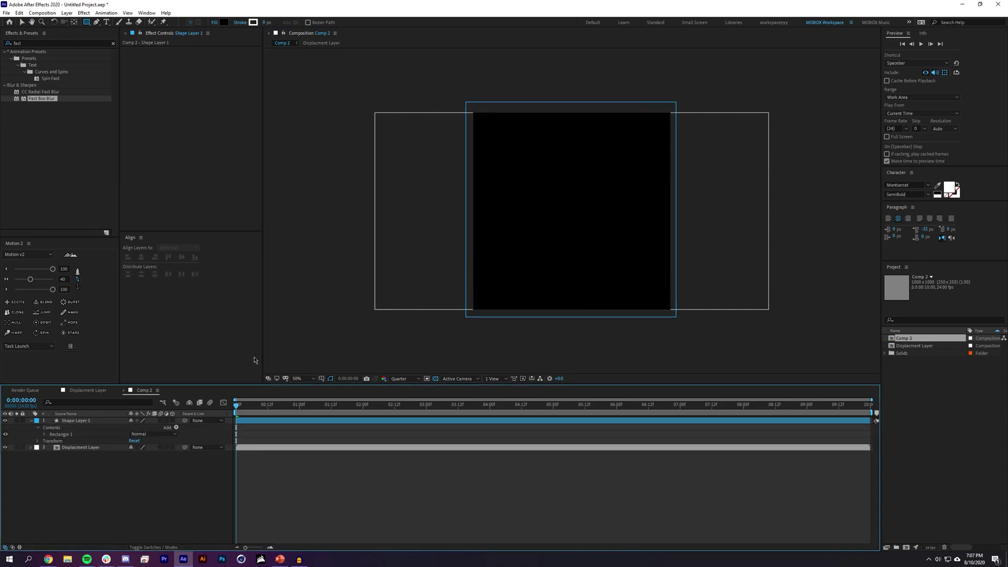
Step: Add a second rectangle to the same shape layer over the lower half of the frame and fill it white
left_click(83, 420)
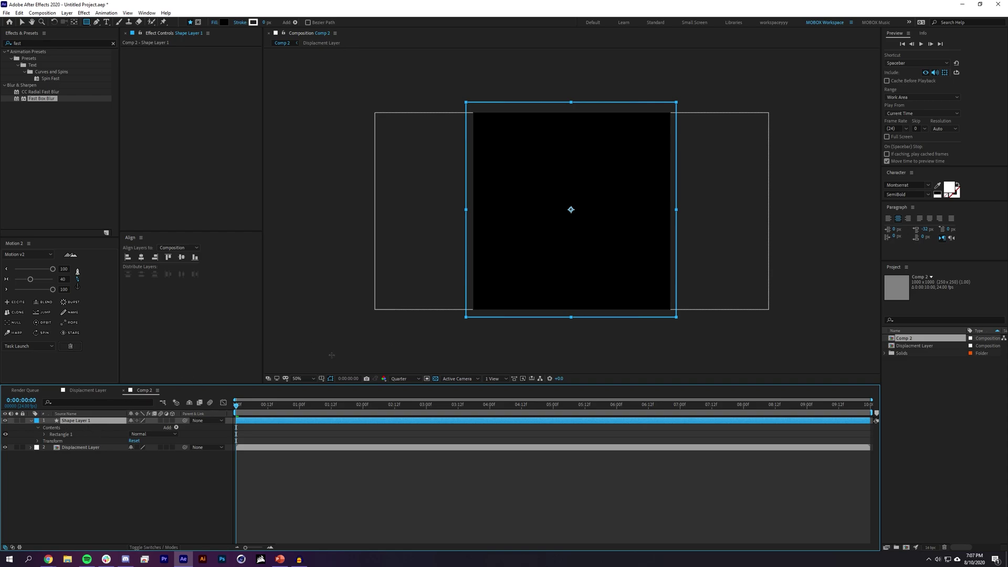
left_click_drag(421, 347, 723, 209)
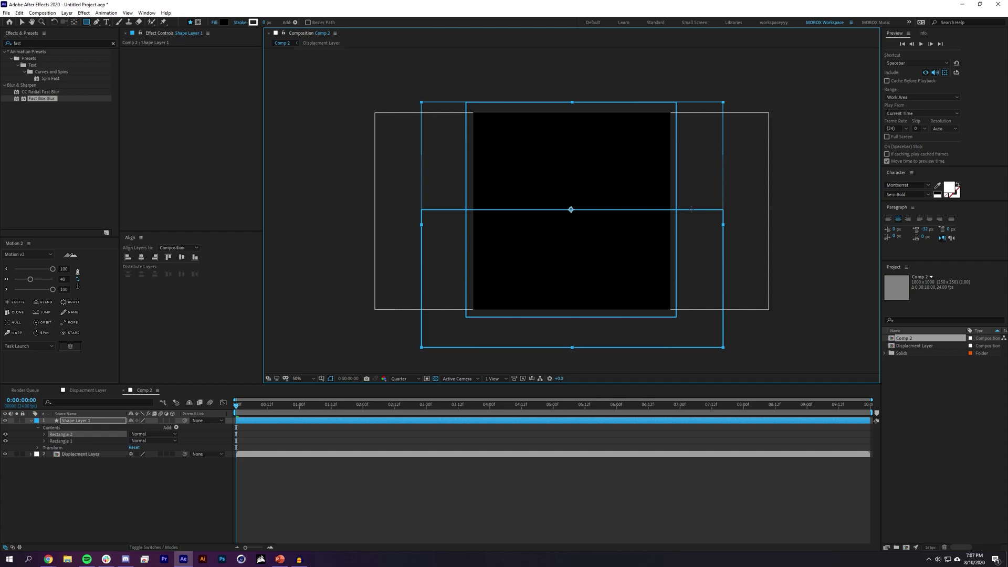
scroll(565, 206, "up", 4)
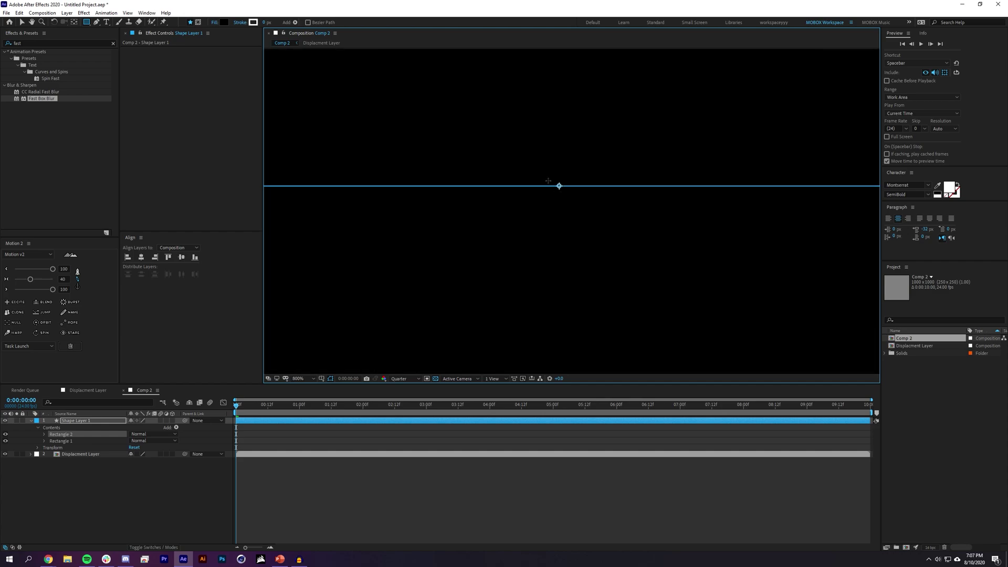
scroll(547, 181, "down", 4)
left_click(225, 23)
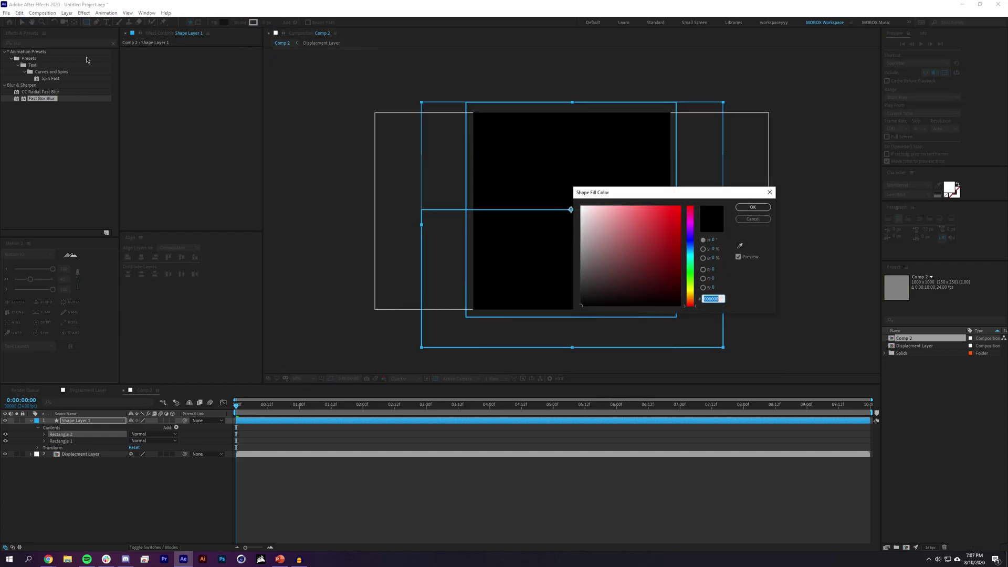
left_click(581, 208)
left_click(767, 207)
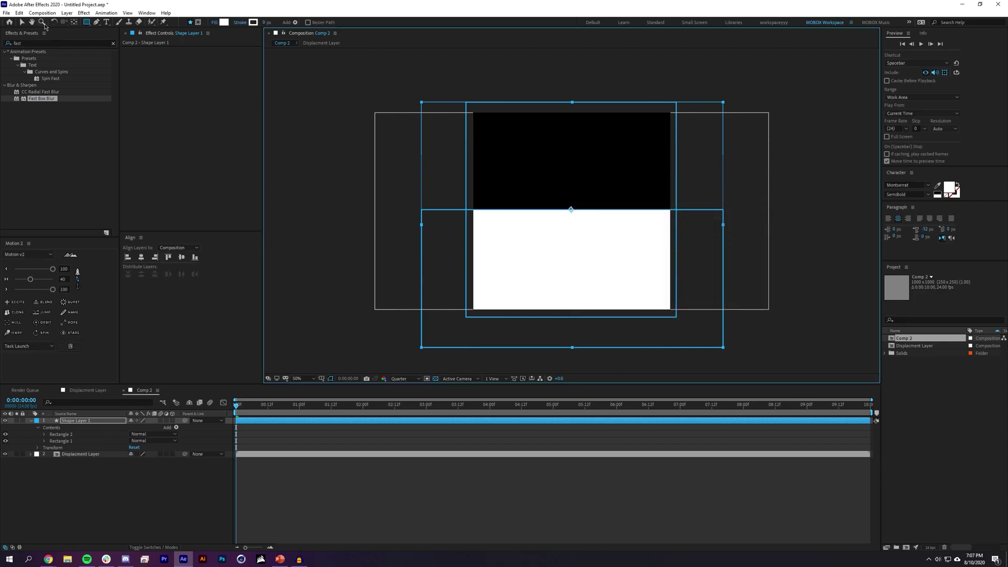
Step: Return to the start of the timeline and create an adjustment layer above the shape layer
left_click(322, 506)
mouse_move(238, 405)
left_mouse_down()
mouse_move(270, 406)
mouse_move(236, 406)
left_mouse_up()
left_click(67, 12)
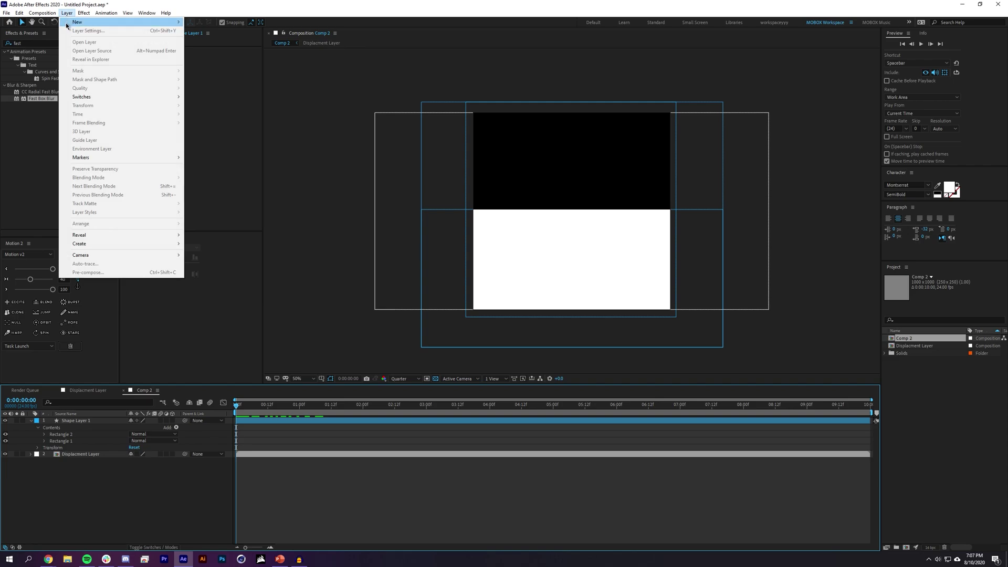
mouse_move(81, 21)
left_click(257, 71)
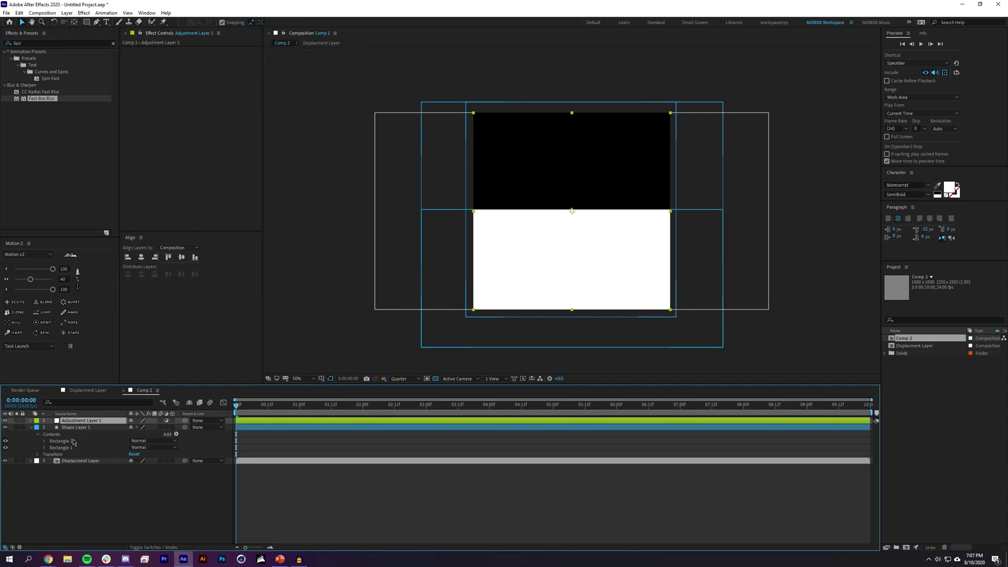
Step: Find the Displacement Map effect and apply it to the adjustment layer
left_click(46, 42)
type("displac")
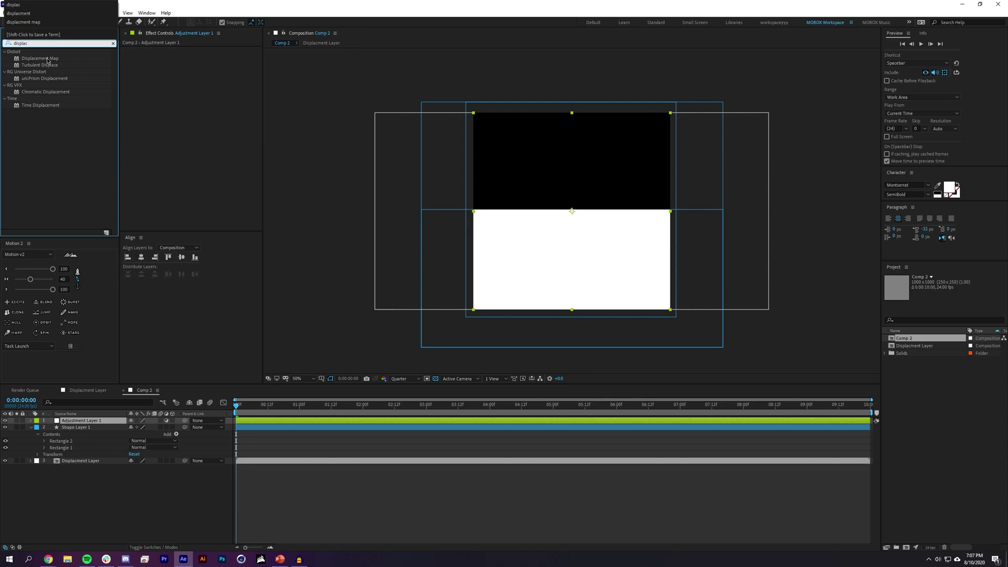
left_click_drag(47, 60, 78, 421)
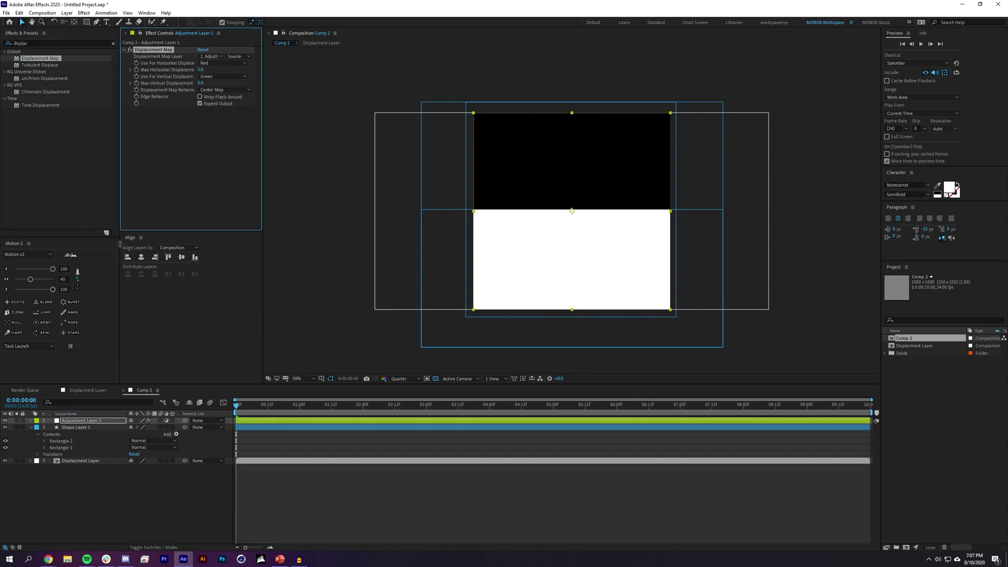
Step: Set the displacement map layer to Displacment Layer, keep Source as its input, and use Luminance for horizontal displacement
left_click(211, 57)
left_click(220, 95)
left_click(234, 57)
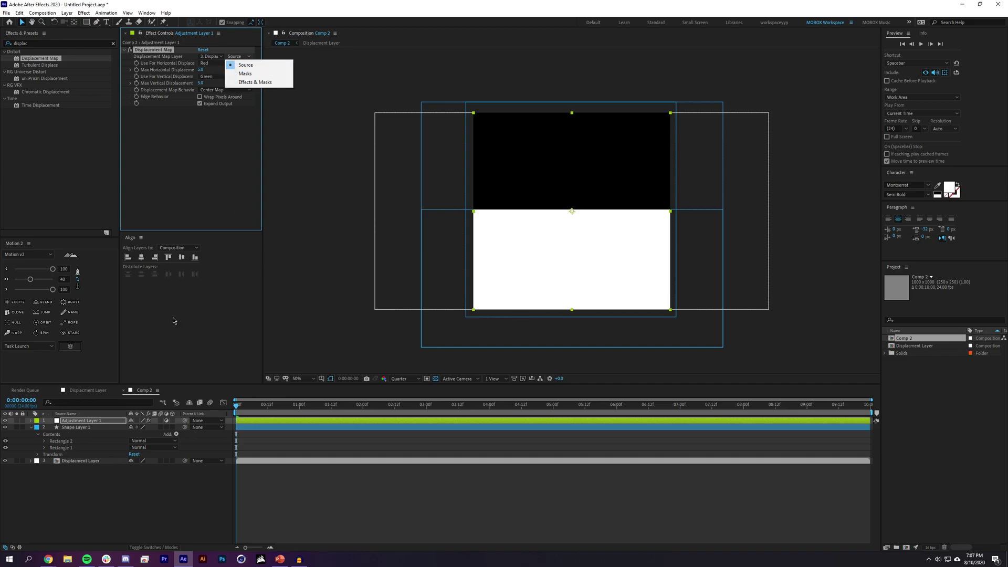
left_click(200, 140)
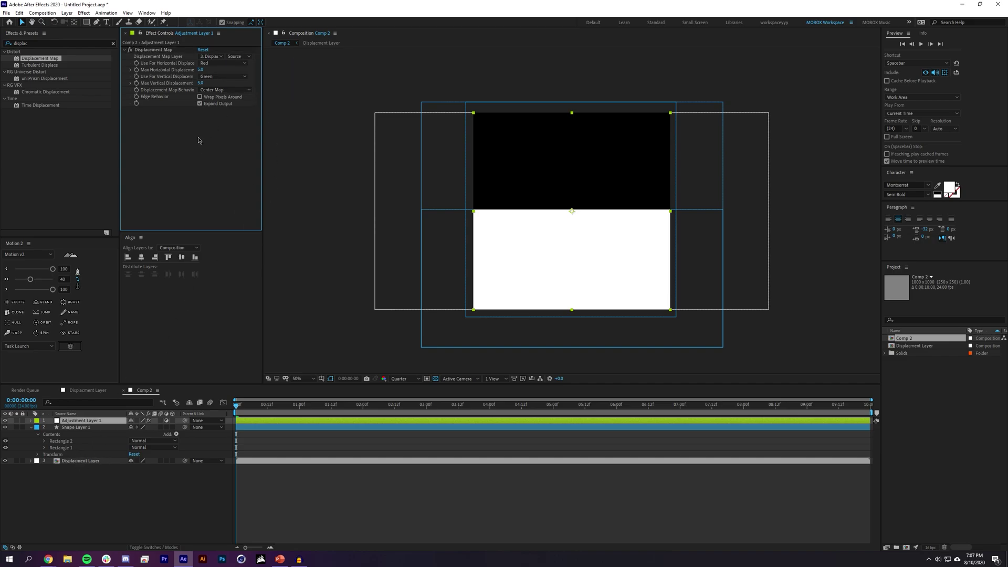
left_click(221, 64)
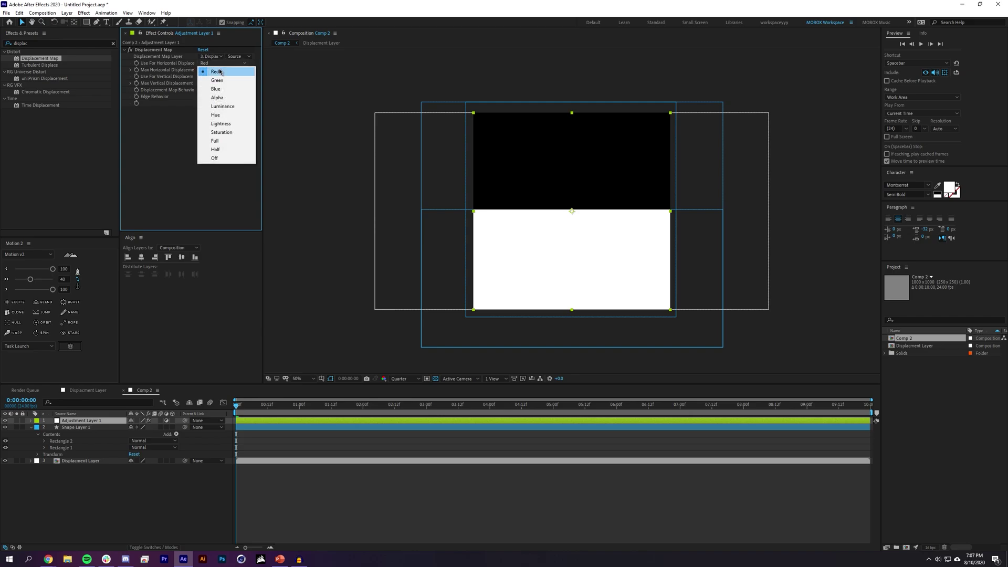
left_click(235, 106)
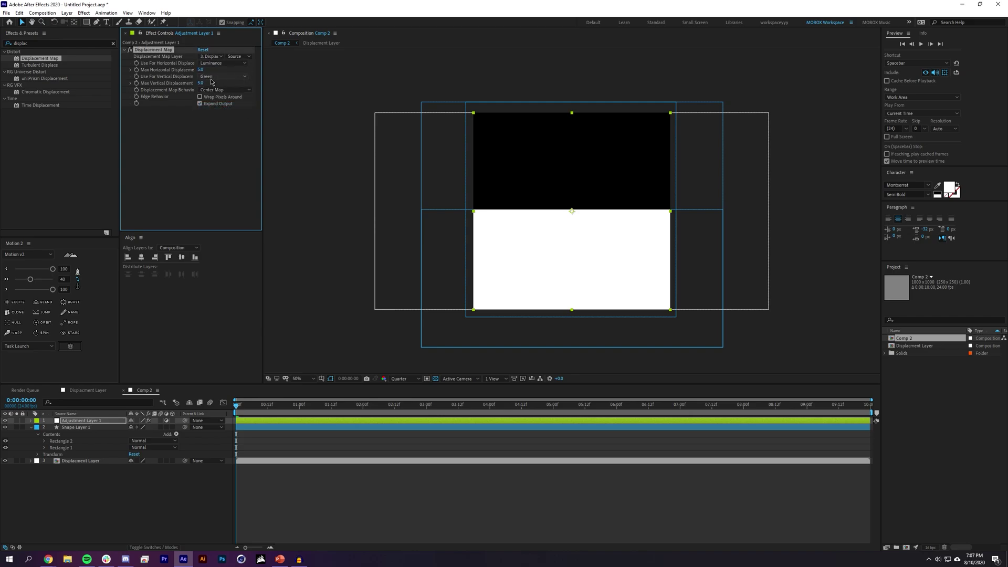
Step: Use Luminance for the Displacement Map's vertical displacement and scrub ahead to about 0:00:01:14 to check the effect
left_click(234, 77)
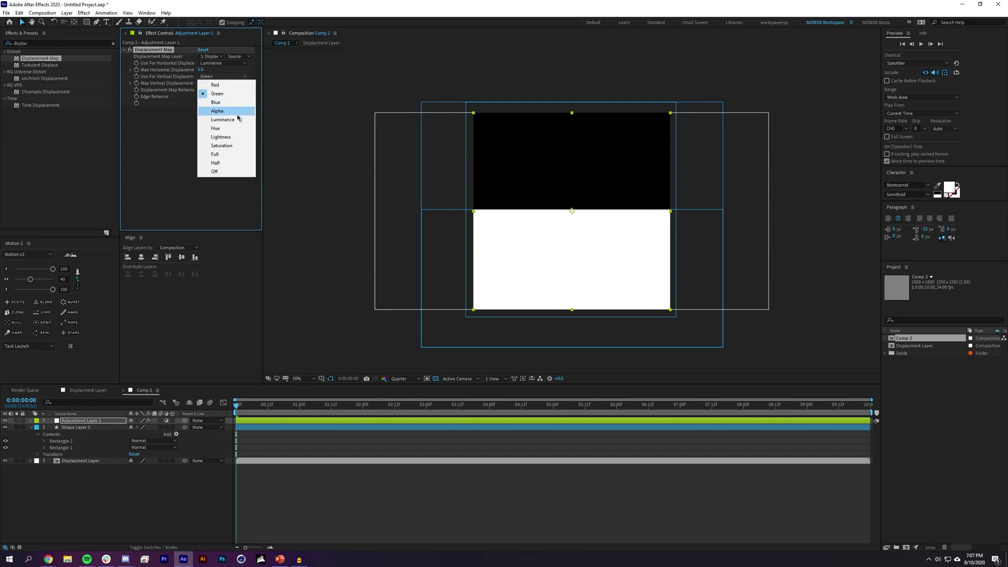
left_click(238, 120)
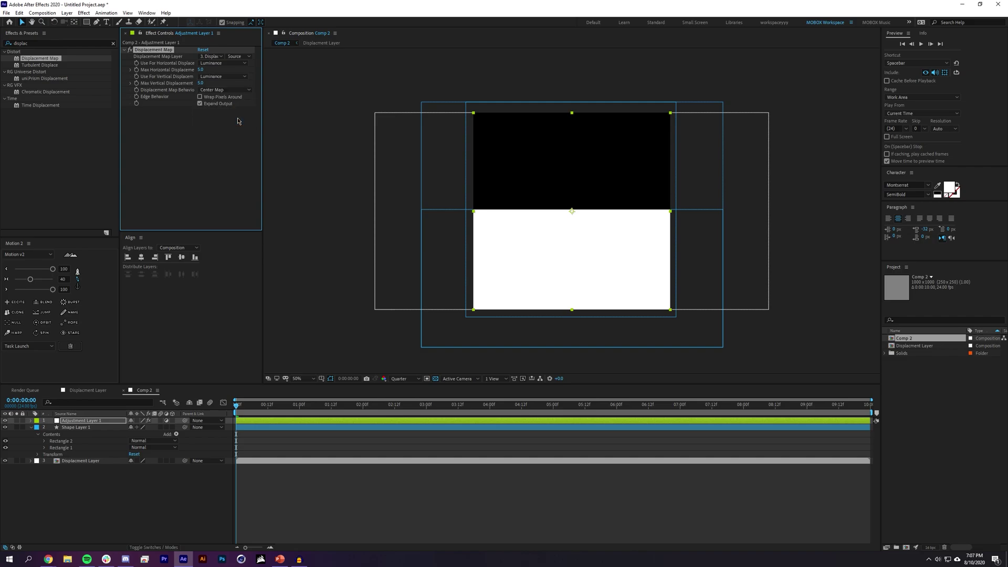
left_click_drag(258, 410, 336, 411)
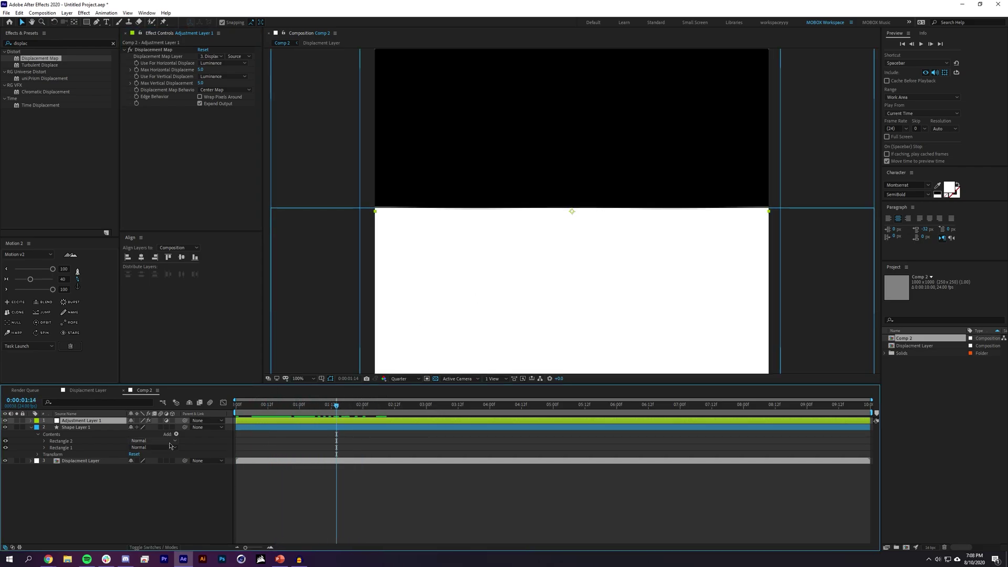
Step: Raise the adjustment layer's Max Vertical Displacement to about 178 and preview the distortion from the start
left_click(76, 461)
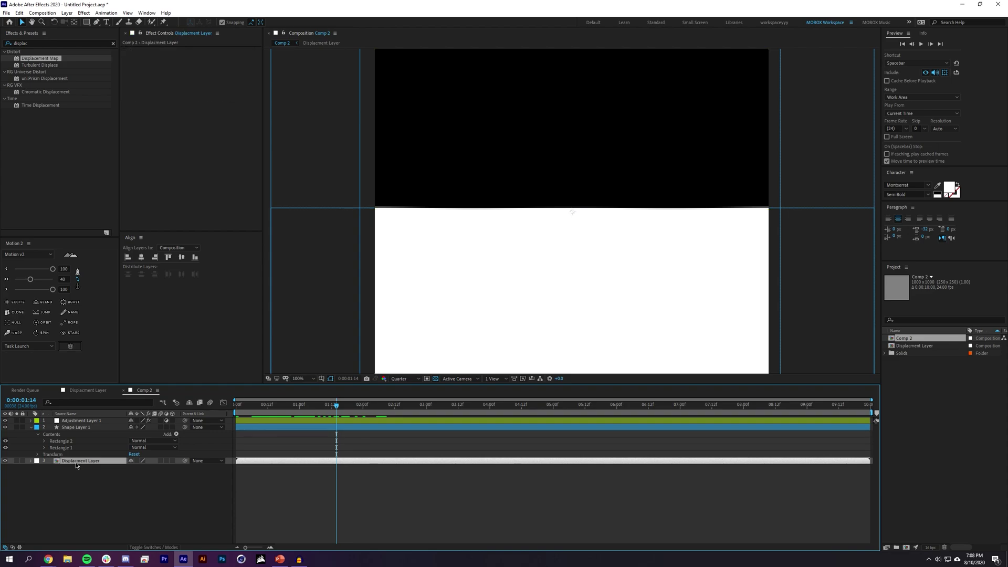
left_click(79, 420)
left_click_drag(202, 84, 635, 223)
key("comma")
left_click_drag(338, 406, 199, 402)
key("space")
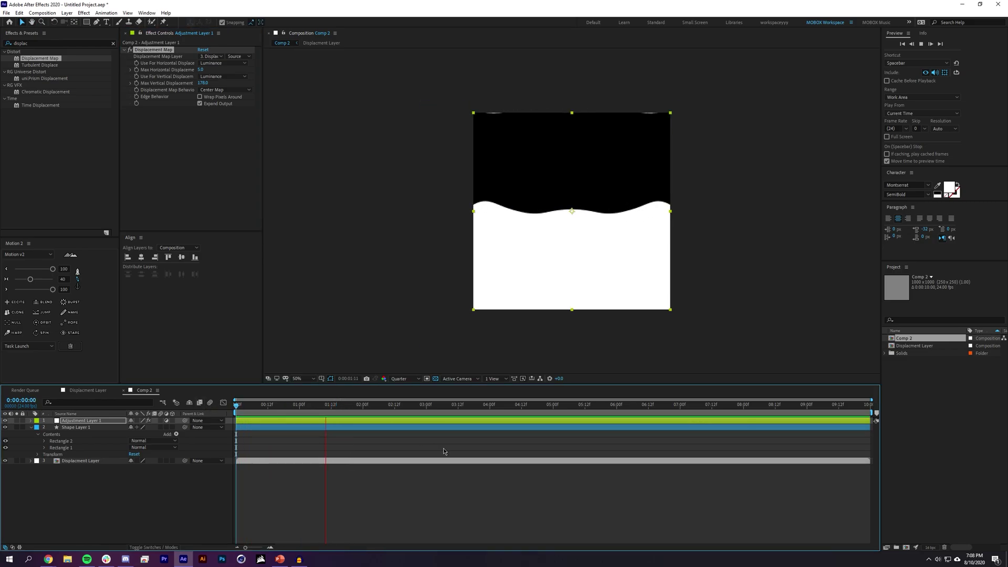
key("space")
left_click_drag(330, 405, 291, 404)
Step: Set the Displacement Map's Max Vertical Displacement to 180
left_click(203, 83)
type("180")
key("Return")
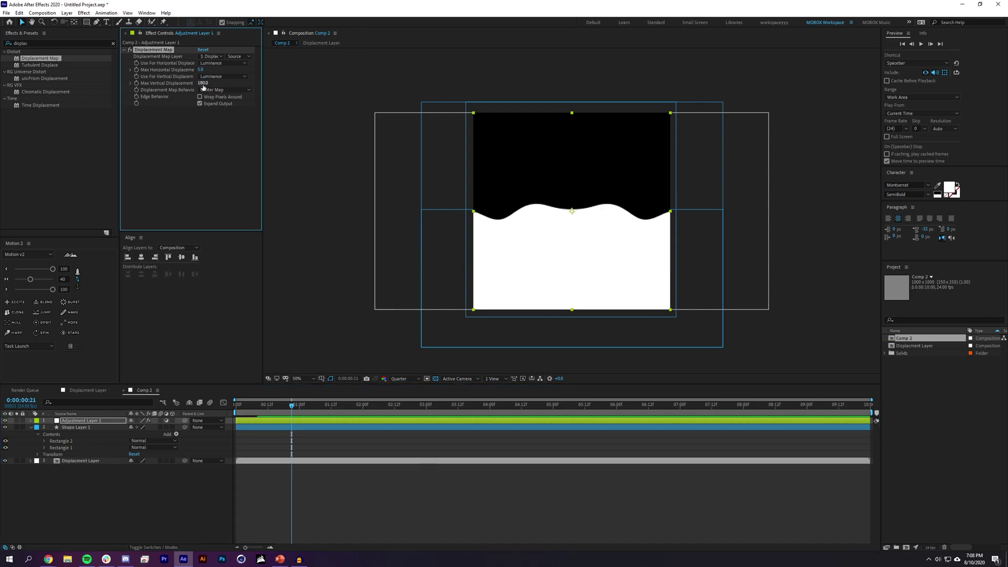
Step: Set the Max Vertical Displacement to 90 and inspect the edge between black and white on an early frame
left_click(203, 83)
type("90")
key("Return")
left_click(348, 474)
key("Home")
mouse_move(236, 403)
left_mouse_down()
mouse_move(273, 403)
mouse_move(238, 394)
mouse_move(252, 404)
left_mouse_up()
scroll(607, 191, "up", 1)
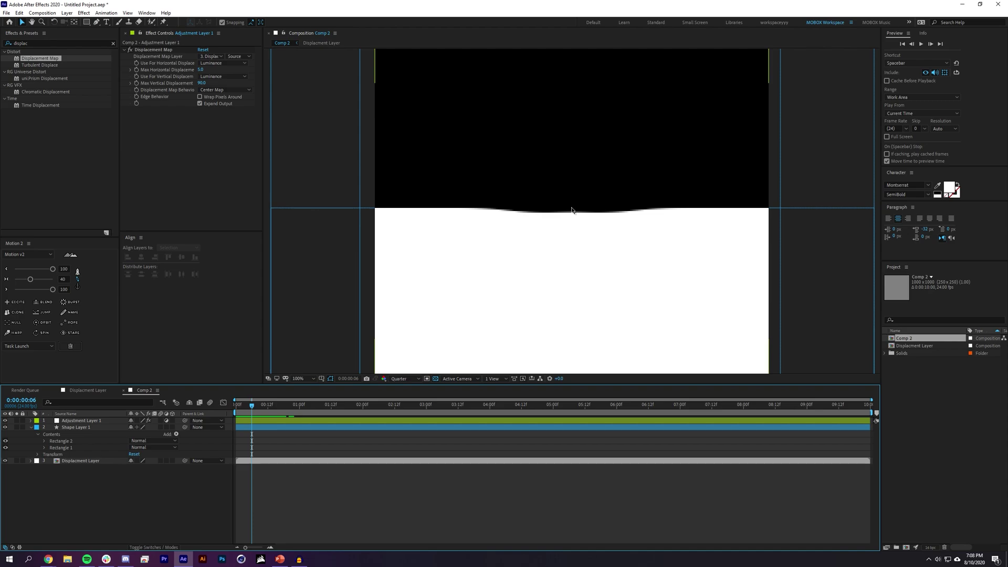
Step: Compare the rings in the Displacment Layer composition with Comp 2, and set the adjustment layer's Max Vertical Displacement to -90
left_click(88, 390)
left_click_drag(314, 410, 272, 406)
left_click(151, 393)
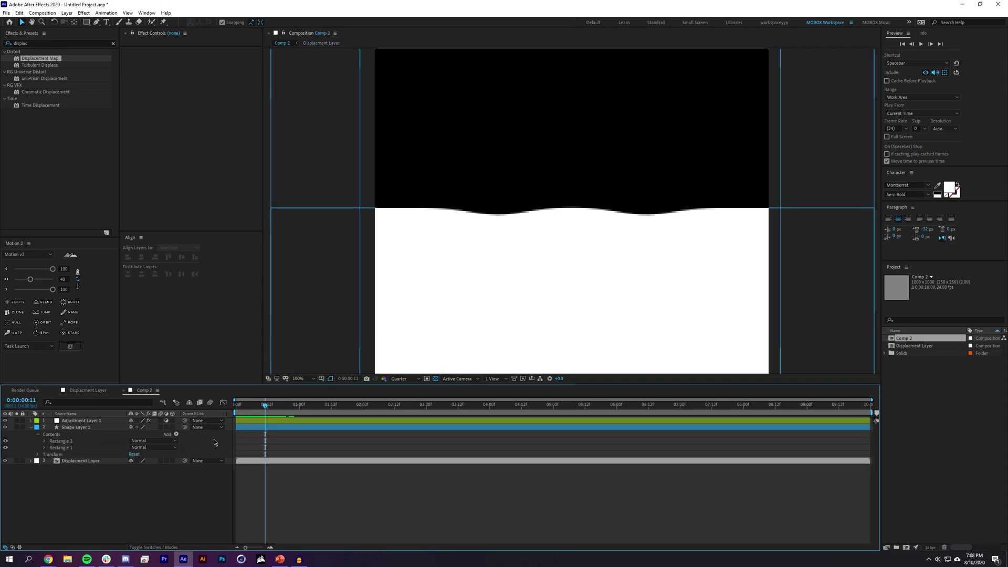
left_click(84, 420)
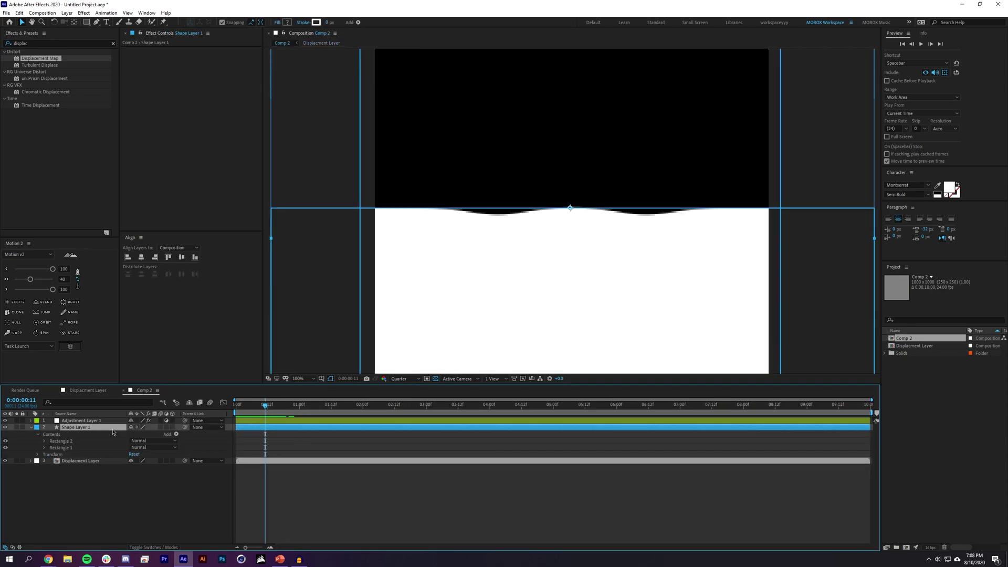
left_click(201, 83)
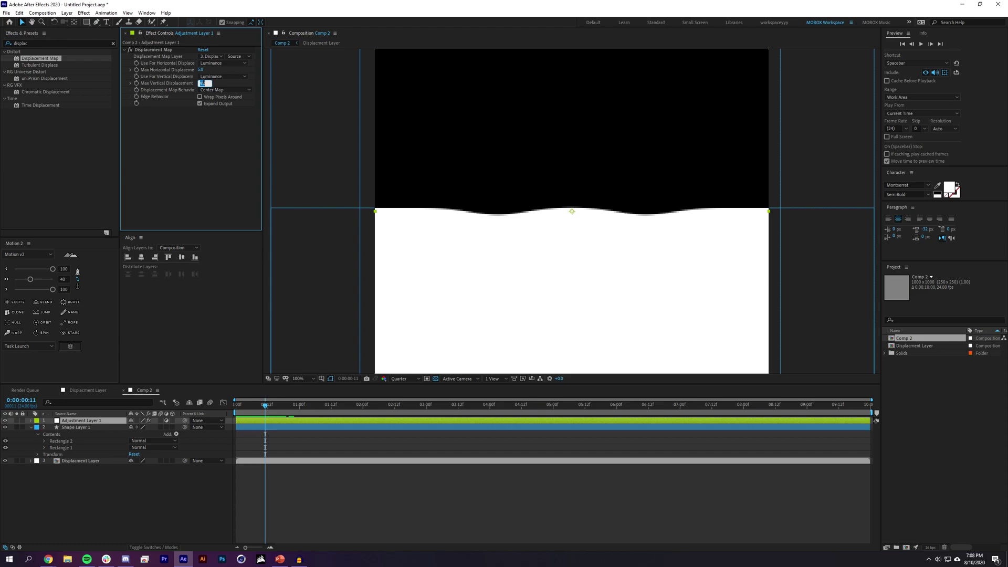
type("-90")
key("Return")
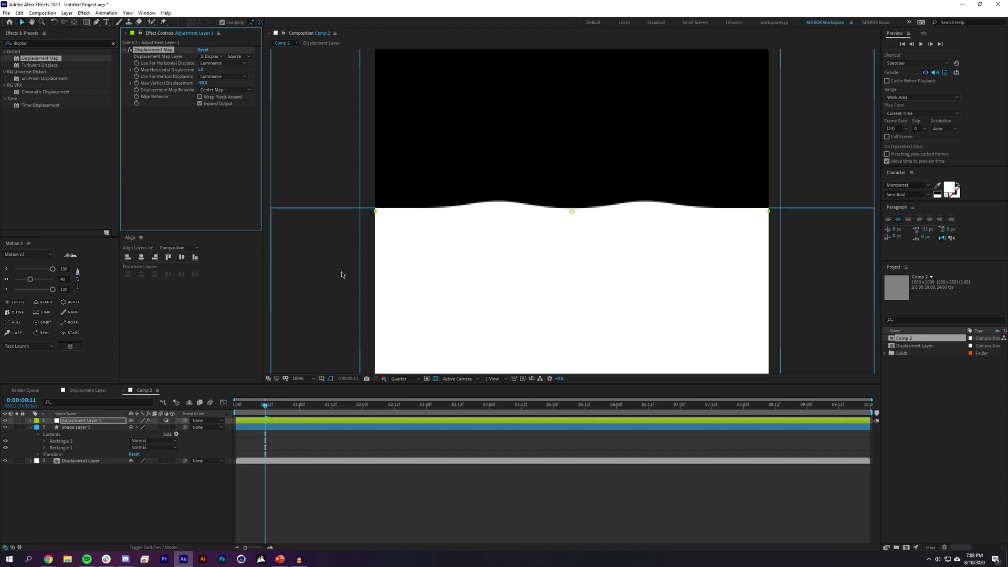
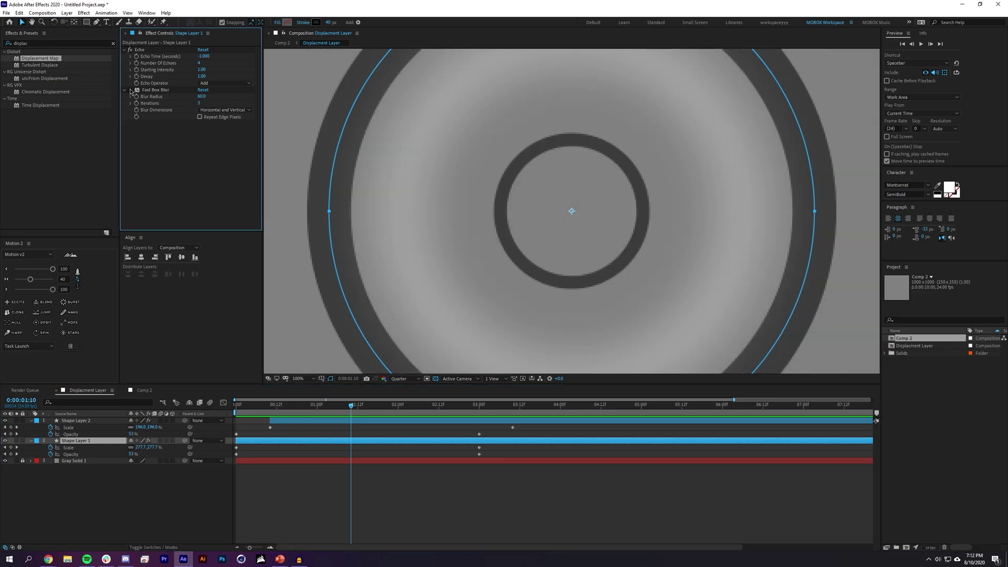
Step: Turn off Fast Box Blur on Shape Layer 2 in the Displacment Layer composition and preview the unblurred rings
left_click(88, 422)
left_click(130, 90)
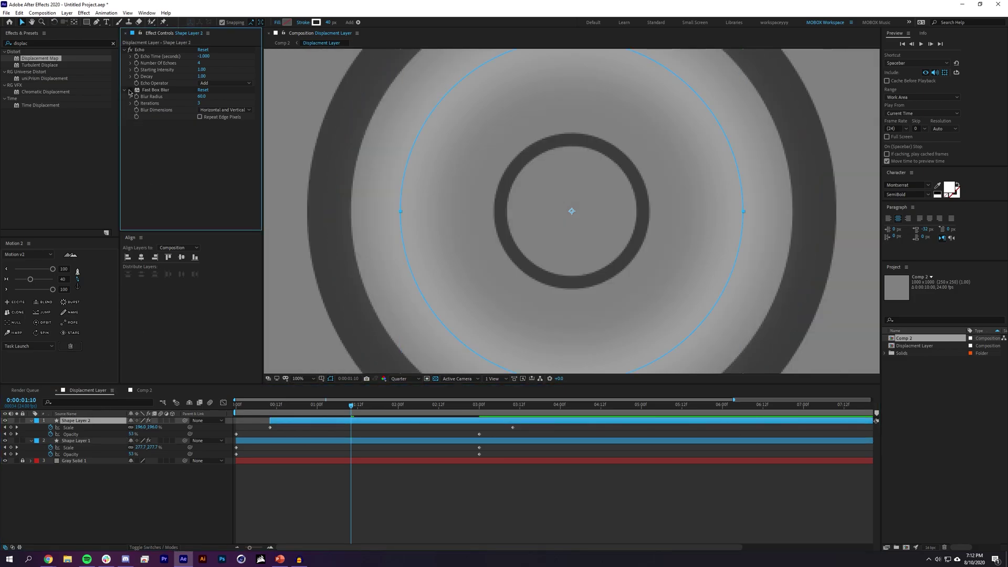
left_click(371, 497)
left_click_drag(353, 410, 327, 392)
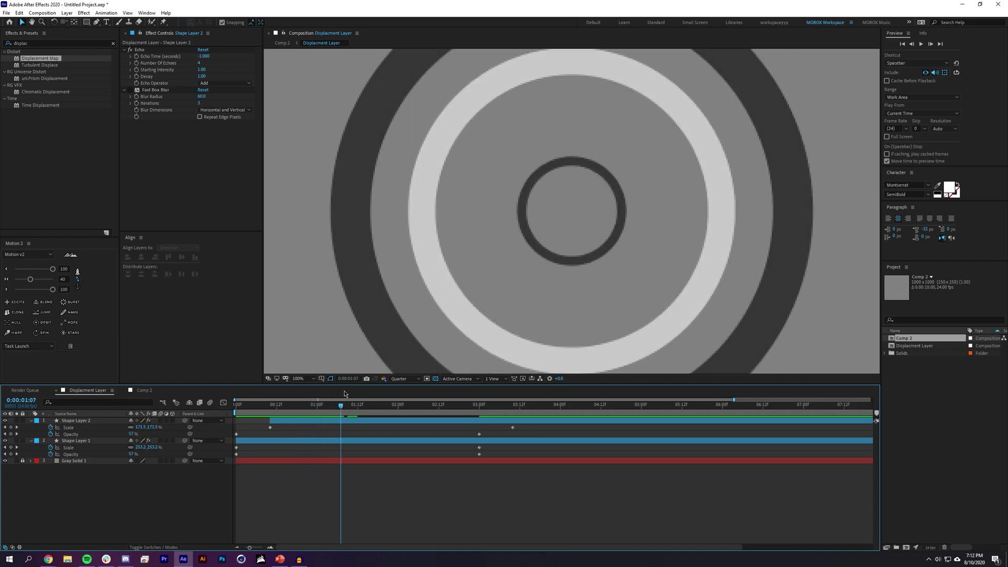
key("space")
scroll(586, 193, "down", 2)
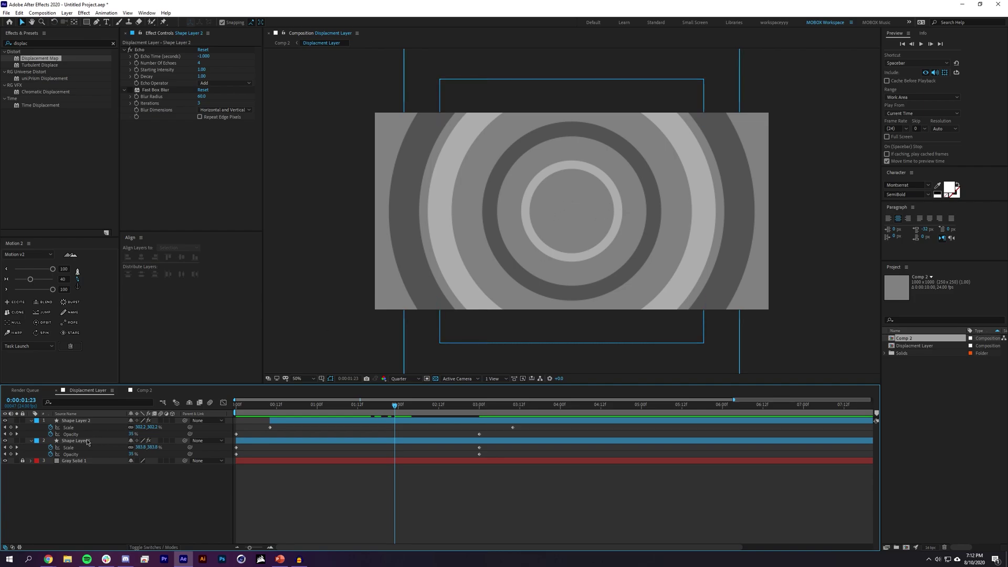
Step: Set the stroke width of both ring shape layers to 90 px and preview the rings
key("ctrl+a")
left_click_drag(326, 24, 344, 25)
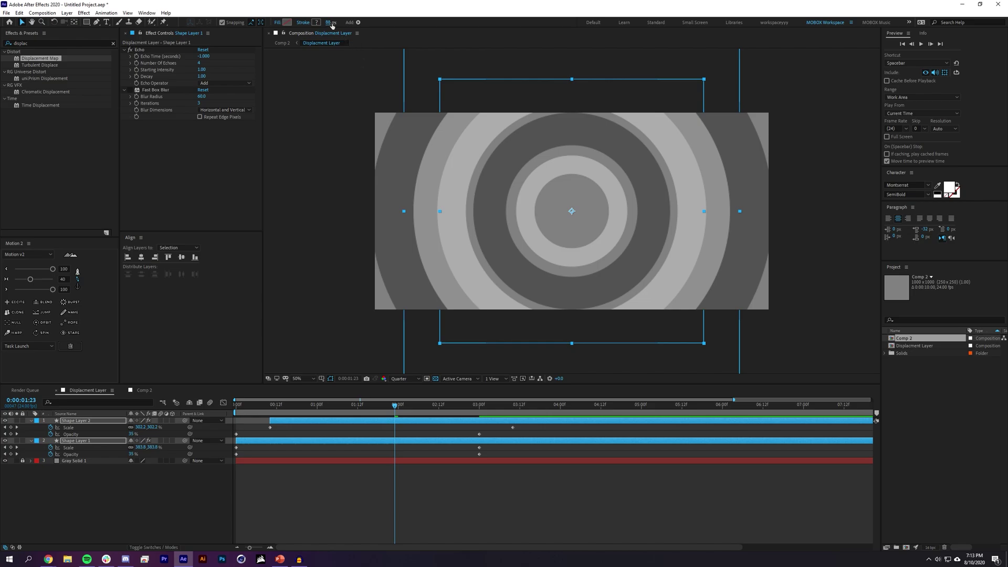
type("90")
key("Return")
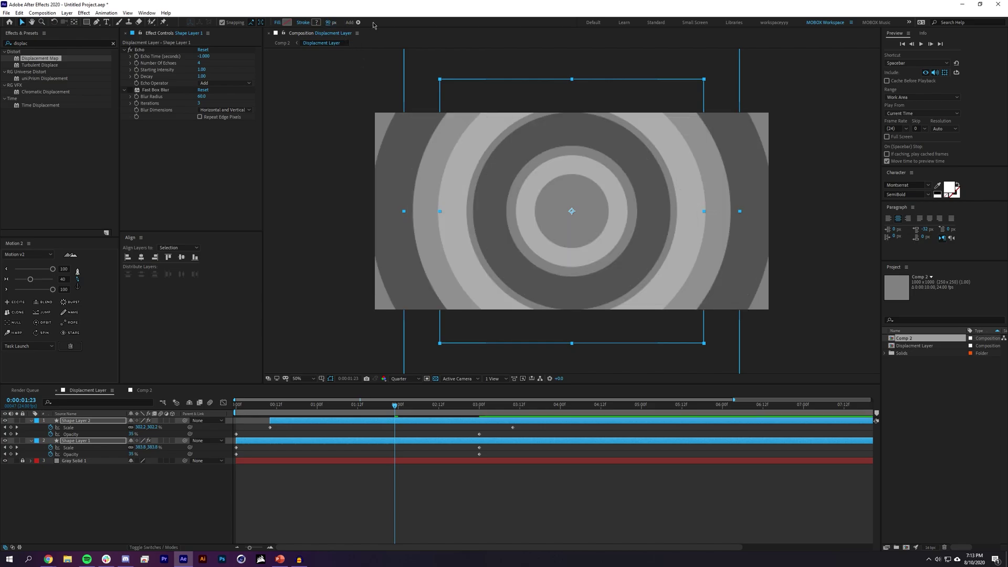
left_click(603, 537)
mouse_move(398, 407)
left_mouse_down()
mouse_move(452, 397)
mouse_move(389, 399)
left_mouse_up()
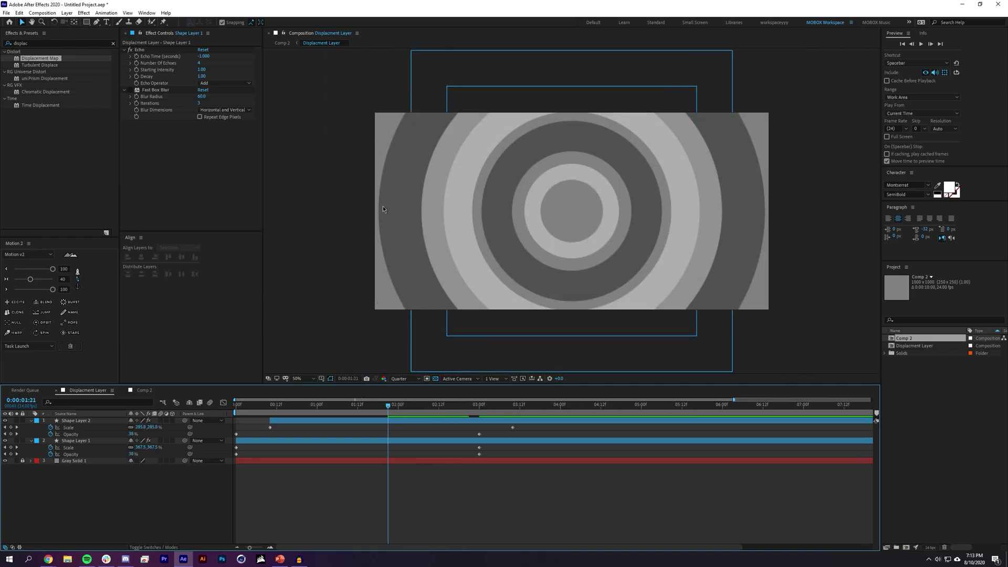
key("space")
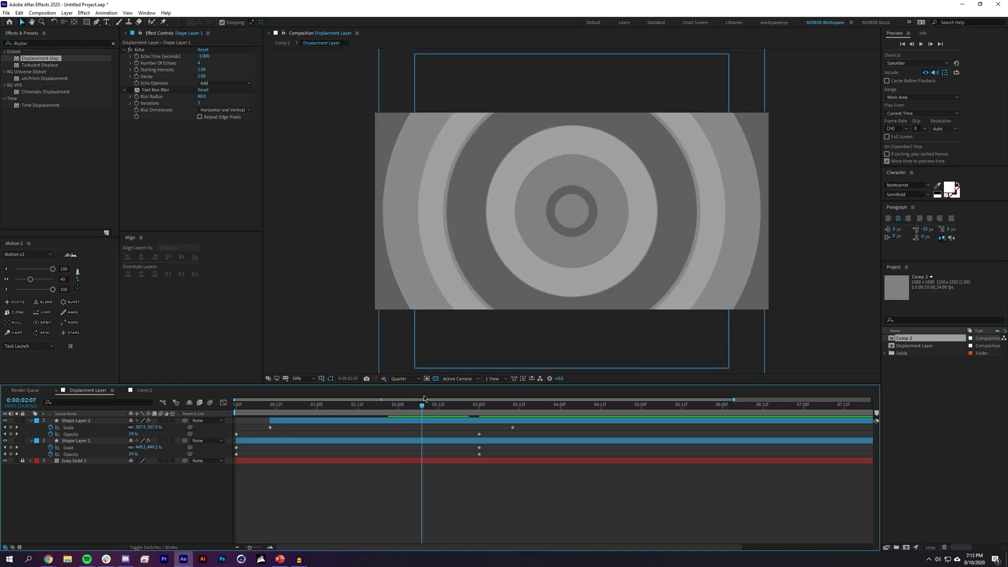
Step: Set the Echo Time to -0.8 seconds on Shape Layer 1 and Shape Layer 2, and preview the rings from the start
left_click_drag(424, 406, 197, 445)
left_click(104, 443)
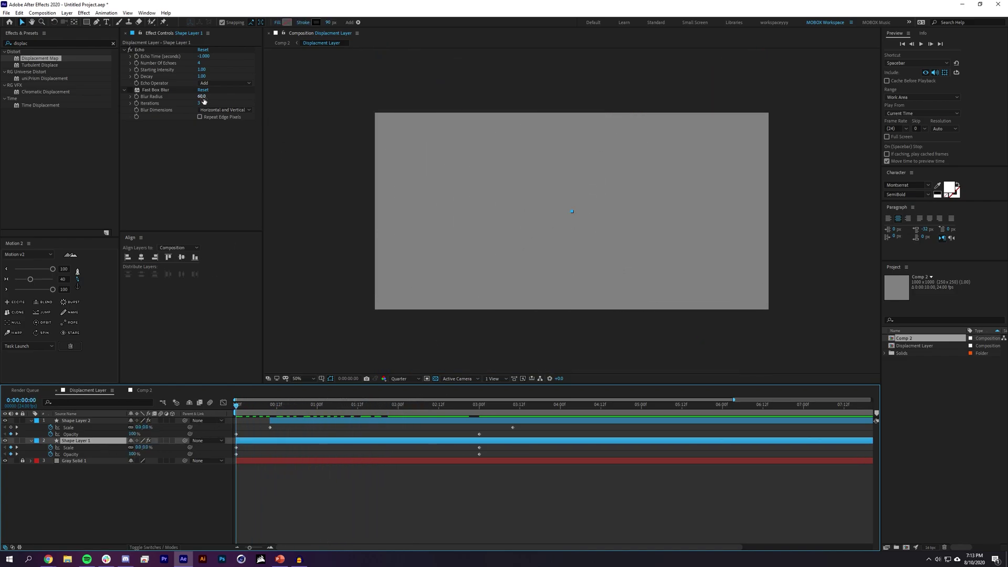
left_click(204, 56)
type("-0.8")
key("Return")
left_click(101, 422)
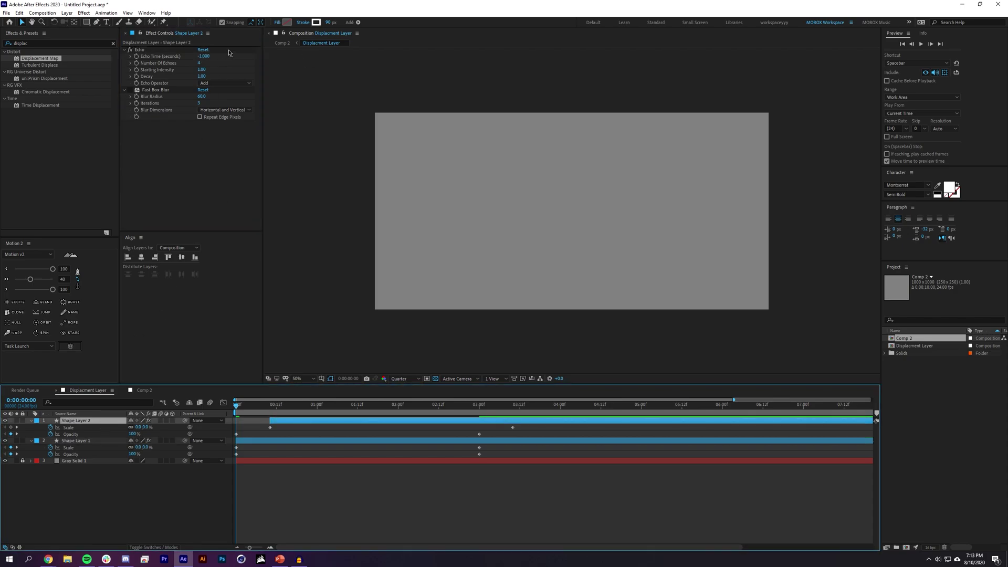
left_click(204, 57)
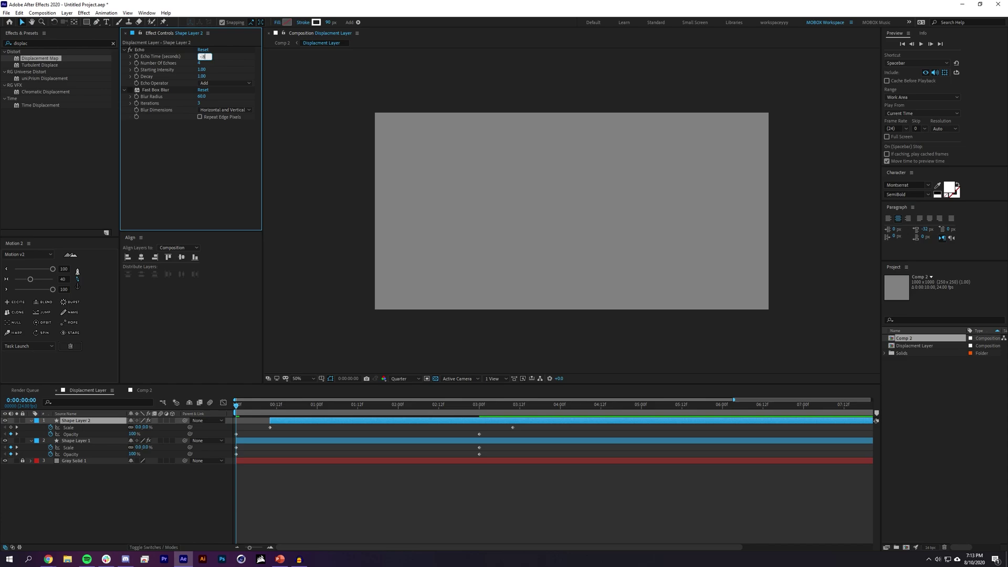
key("Return")
left_click(285, 469)
key("space")
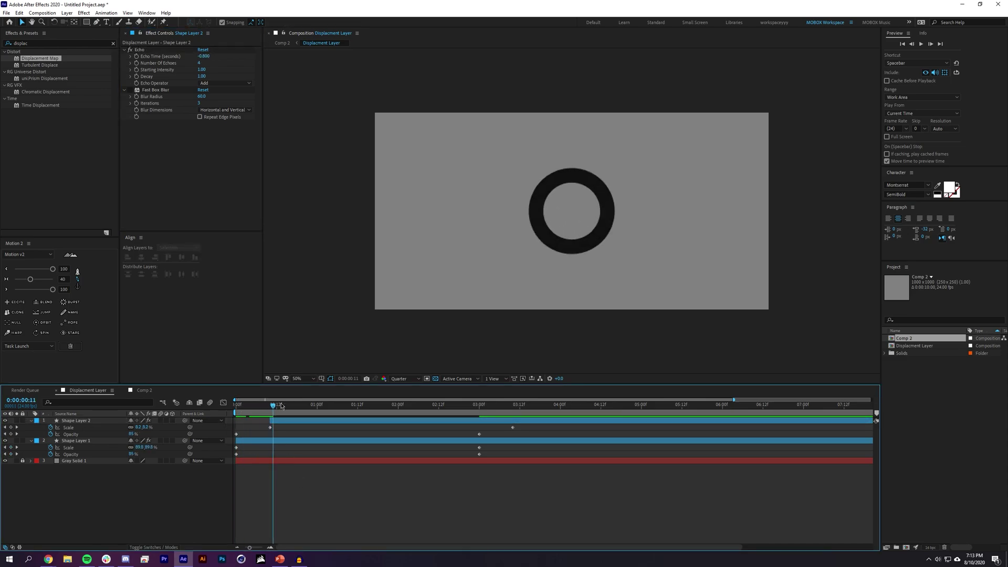
key("space")
Step: Turn Fast Box Blur back on for both ring layers and preview the displaced shape in Comp 2
left_click(93, 441)
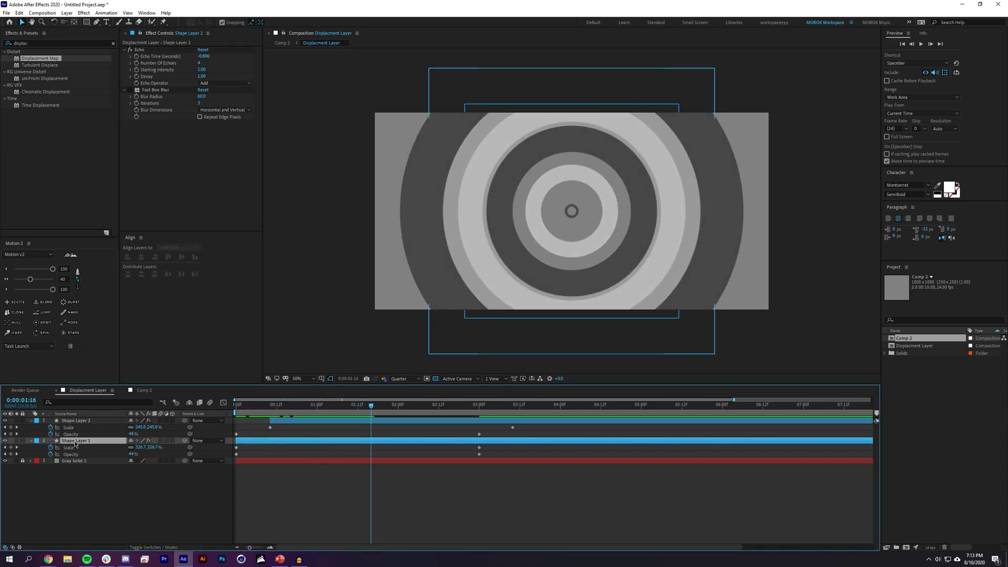
left_click(130, 89)
left_click(77, 420)
left_click(130, 89)
left_click(302, 525)
left_click(145, 389)
key("Home")
key("space")
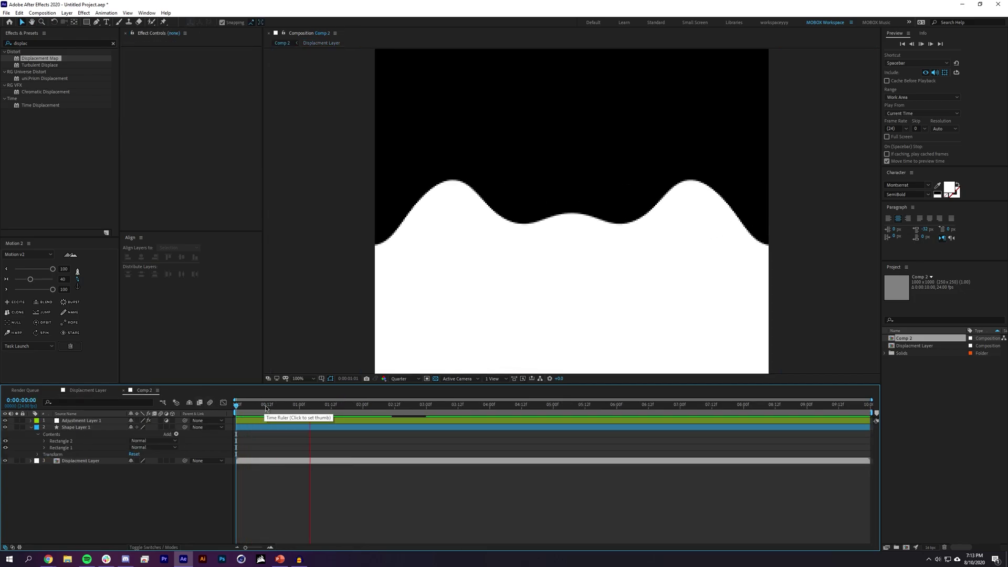
key("space")
left_click_drag(270, 406, 289, 410)
Step: Lower the adjustment layer's Max Vertical Displacement to about 47 and preview the wave from the start
left_click(108, 428)
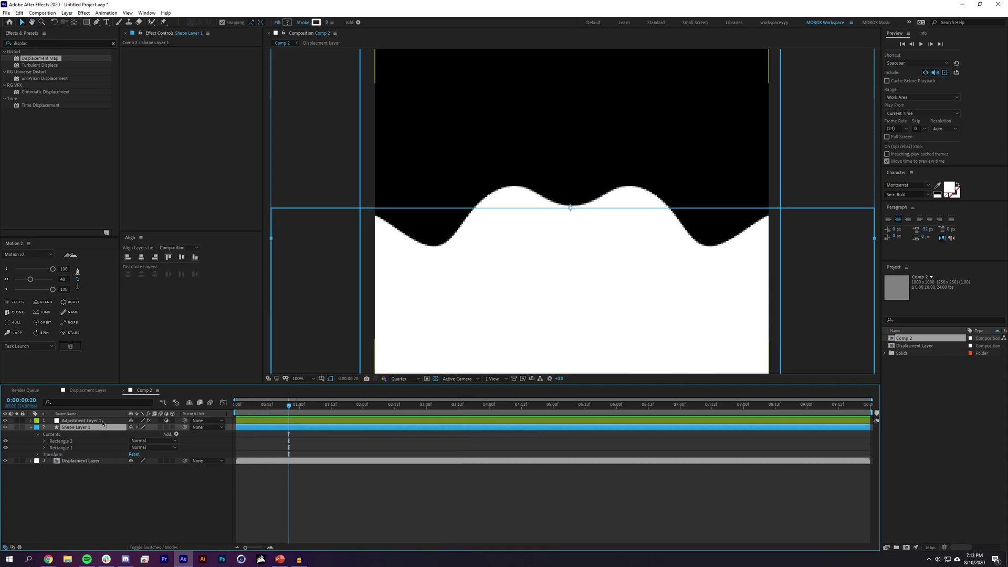
left_click(102, 422)
left_click_drag(205, 83, 169, 95)
left_click_drag(288, 405, 235, 409)
key("space")
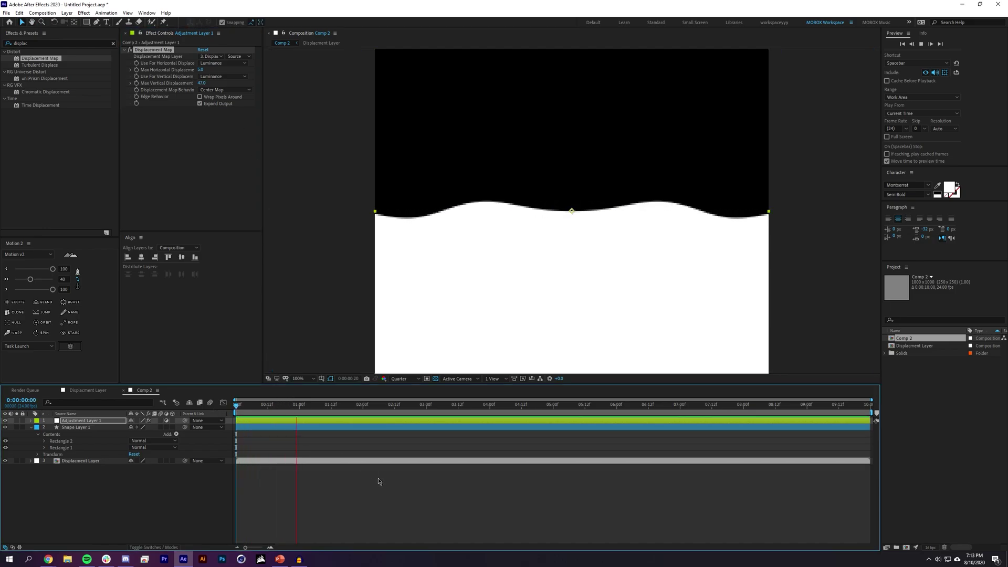
key("space")
Step: Set the Max Vertical Displacement to 60 and preview the wave from the start with the whole frame in view
left_click(201, 84)
type("60")
key("Return")
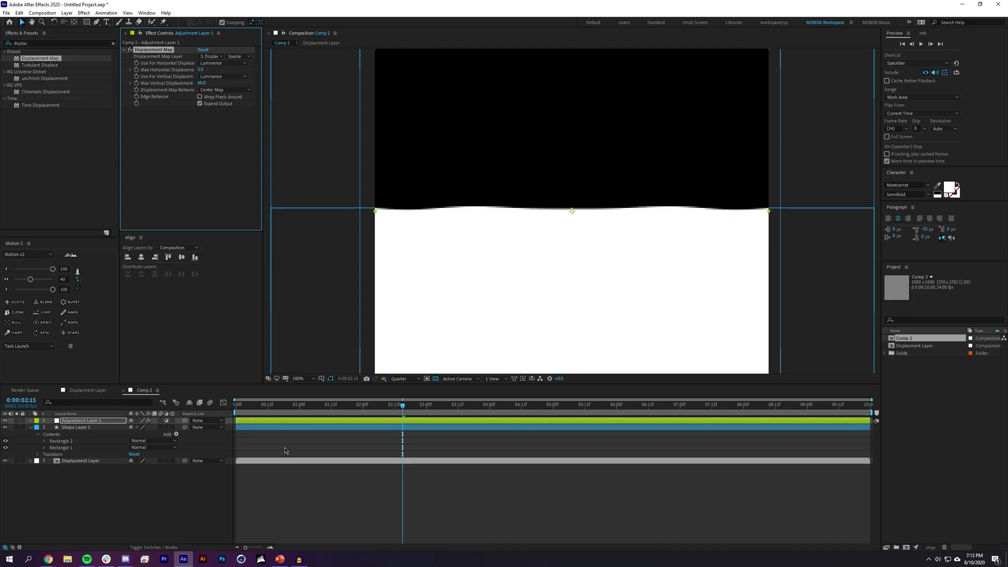
left_click(441, 530)
key("Home")
key("space")
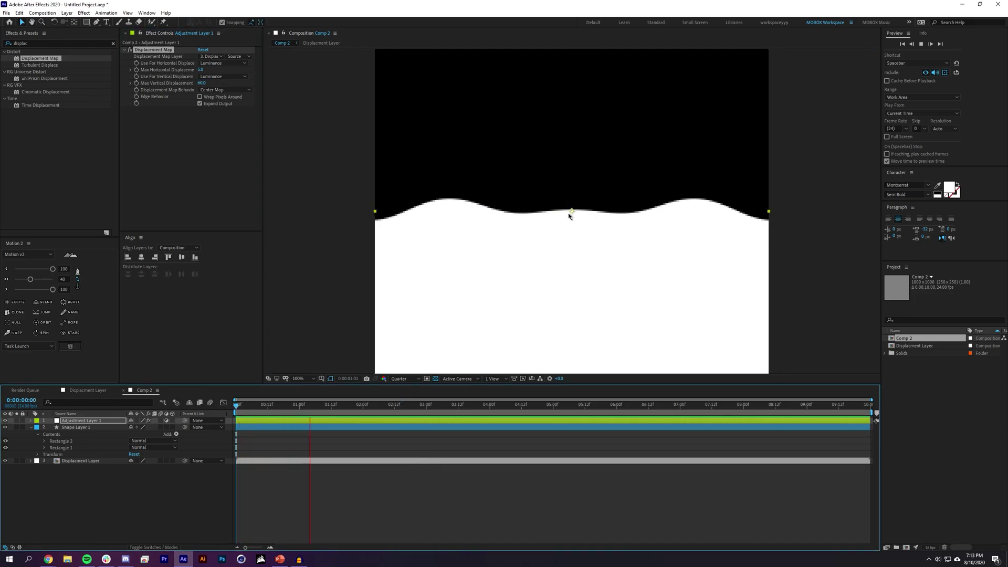
scroll(567, 216, "down", 2)
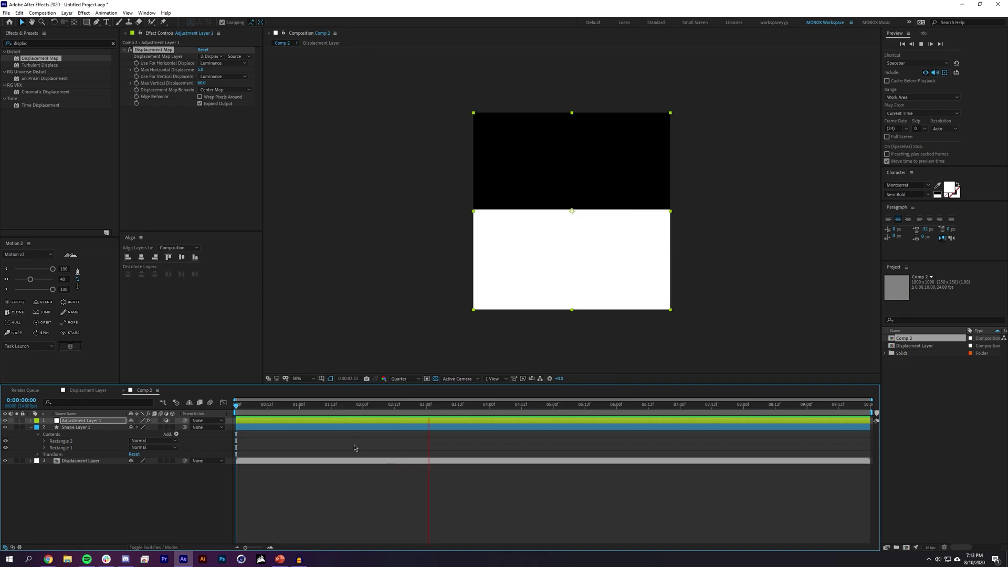
Step: Change the preview resolution to Half and check a frame in both Comp 2 and the Displacment Layer composition
left_click(386, 409)
left_click(404, 378)
left_click(404, 406)
left_click_drag(346, 410, 392, 409)
left_click(99, 391)
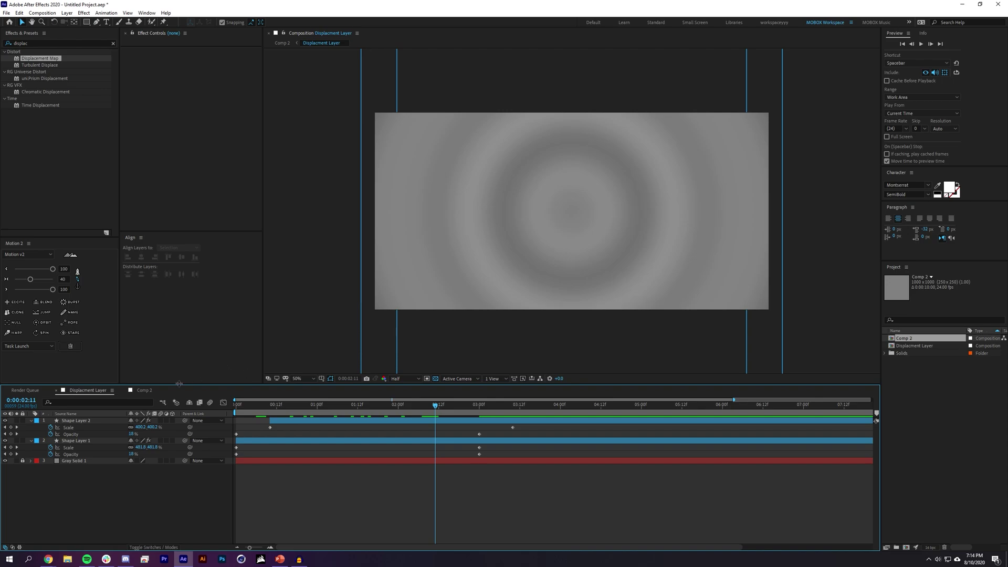
left_click(144, 391)
Step: Enable time remapping on the Displacment Layer in Comp 2
key("Home")
left_click(79, 459)
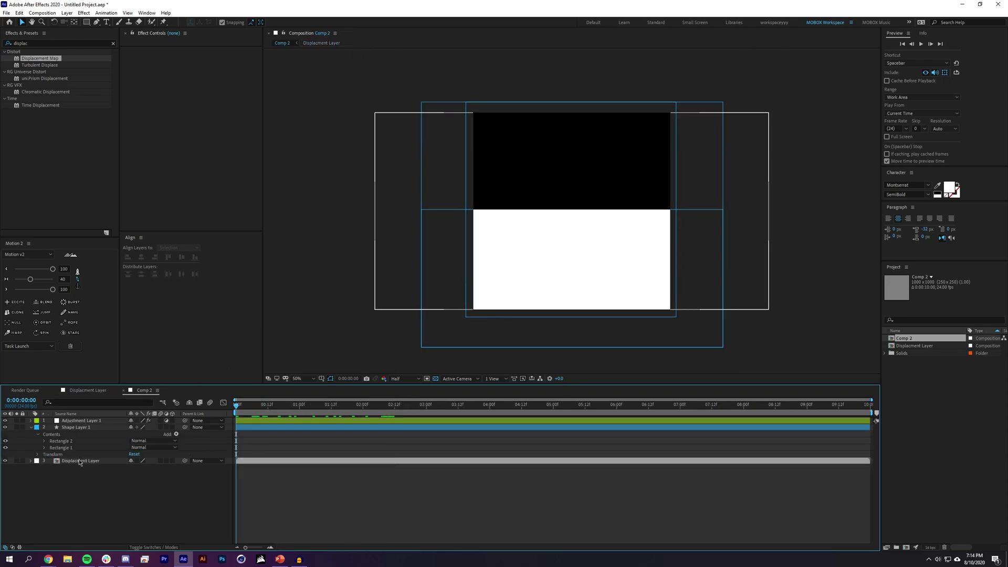
right_click(78, 461)
mouse_move(130, 281)
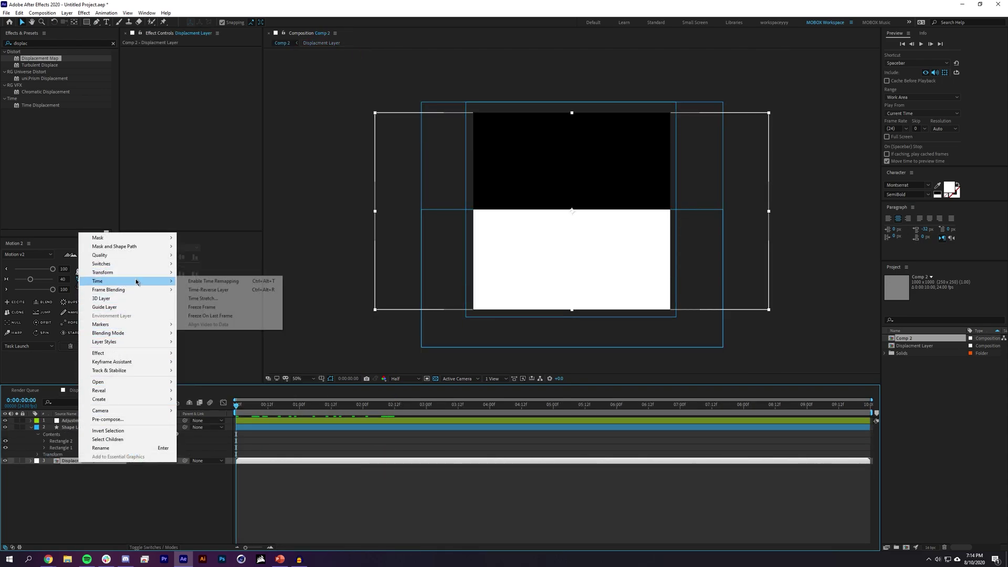
left_click(194, 281)
left_click(318, 522)
Step: Add a Time Remap keyframe at about 4 seconds, move the first keyframe to 0:00:01:09, and preview the result
left_click_drag(237, 405, 459, 410)
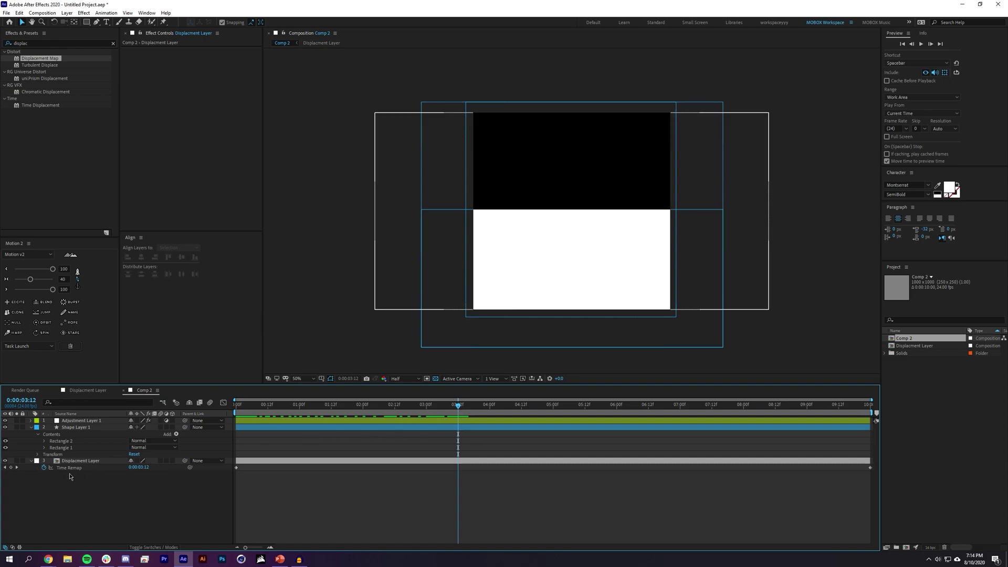
left_click(489, 407)
left_click(11, 467)
left_click(244, 467)
left_click_drag(237, 468, 324, 467)
key("space")
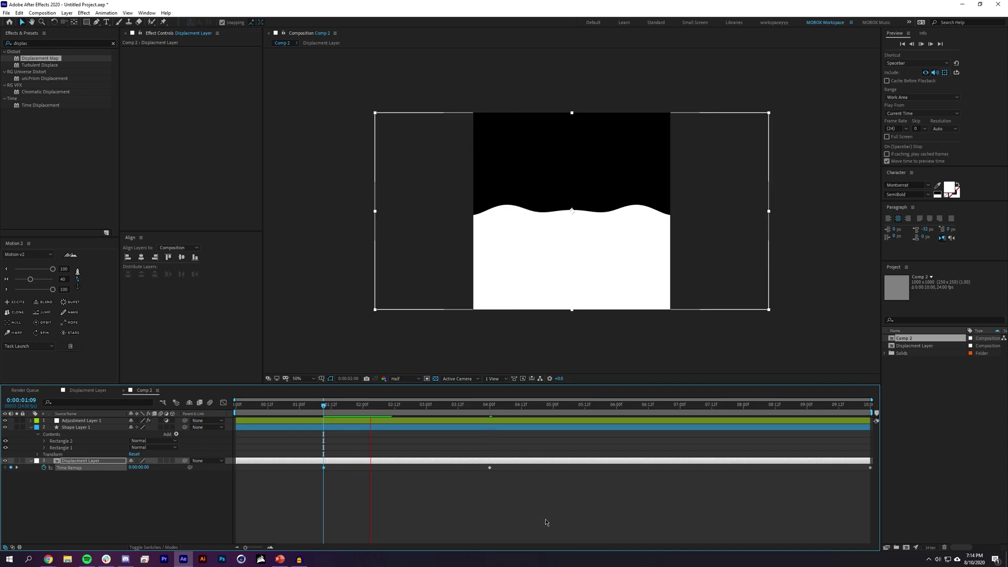
Step: Draw a small white circle in the black upper half of Comp 2 and set its stroke width to 0
left_click(392, 447)
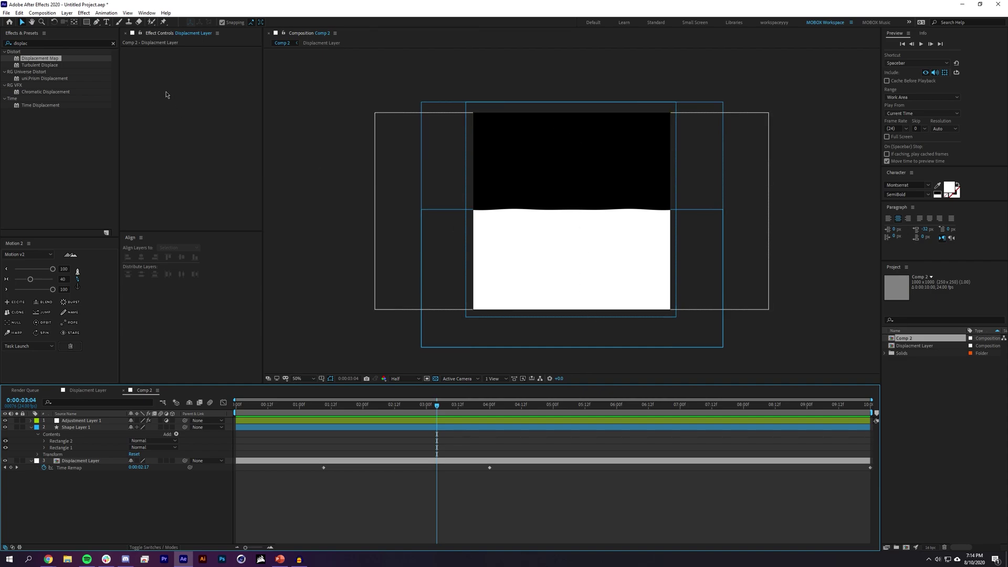
left_click_drag(87, 22, 118, 39)
key("slash")
left_click(313, 379)
left_click(309, 402)
left_click_drag(532, 89, 575, 133)
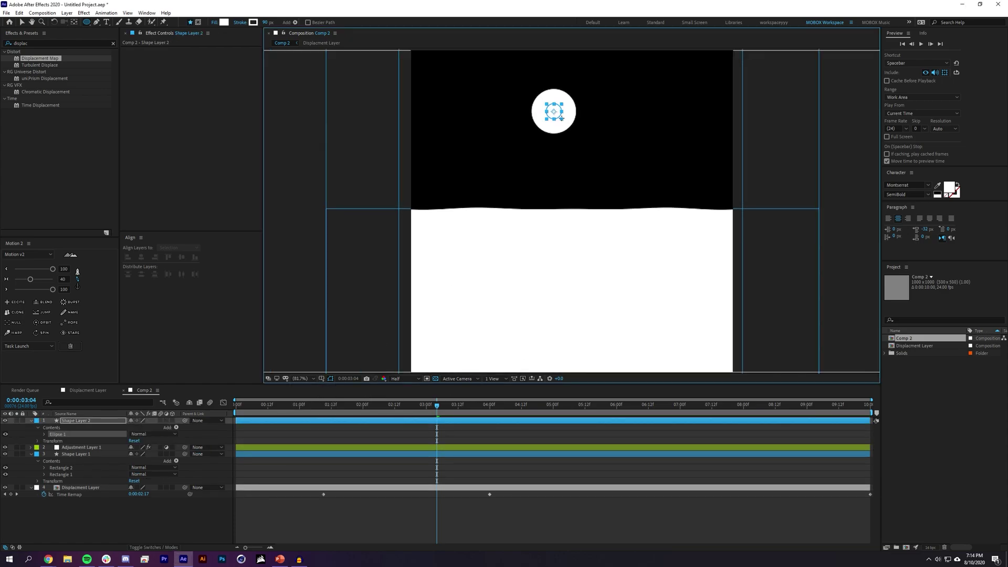
left_click_drag(267, 22, 218, 24)
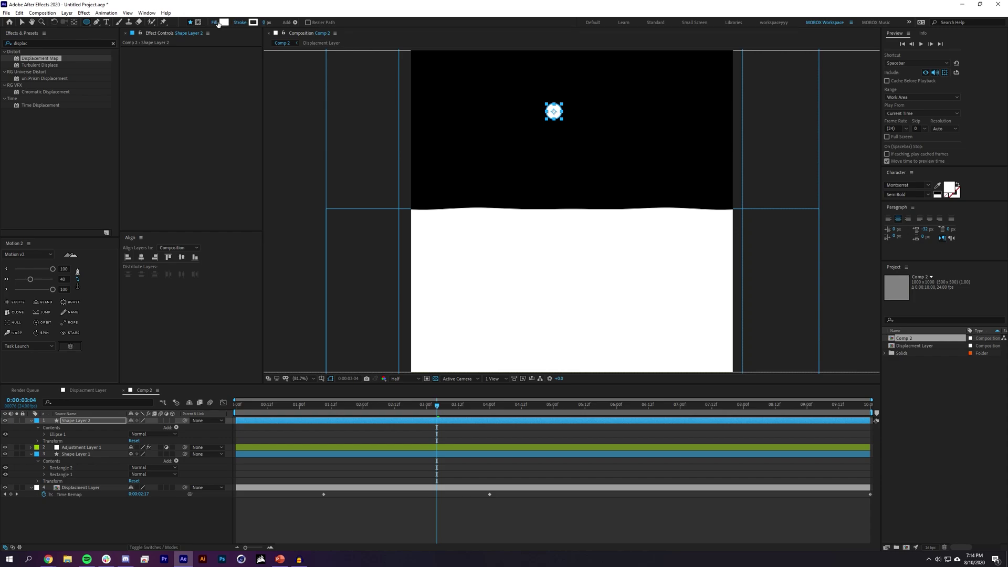
Step: Scale the new circle layer up uniformly to about 167%
left_click(22, 22)
scroll(497, 151, "down", 1)
left_click(643, 499)
left_click(559, 152)
key("s")
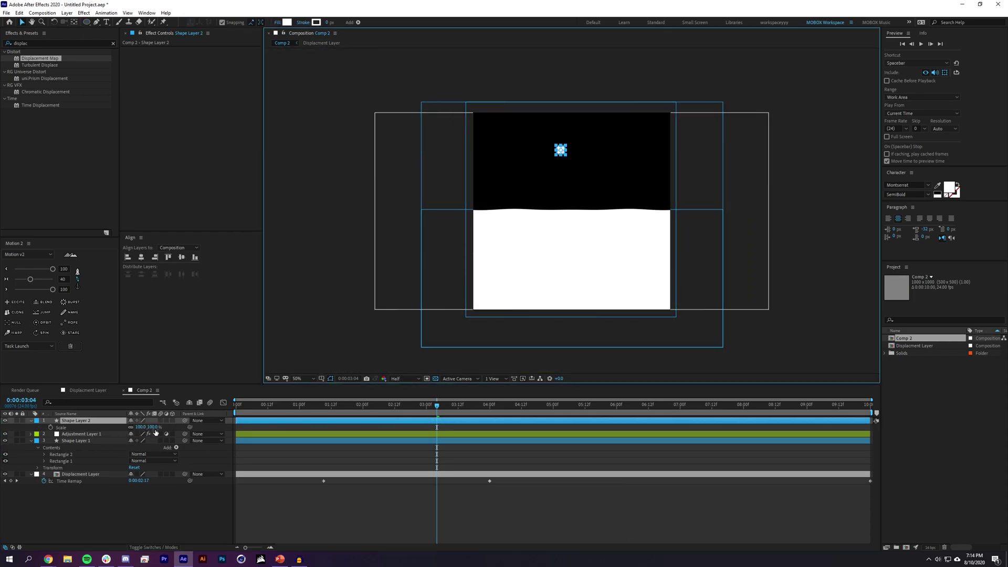
left_click(553, 536)
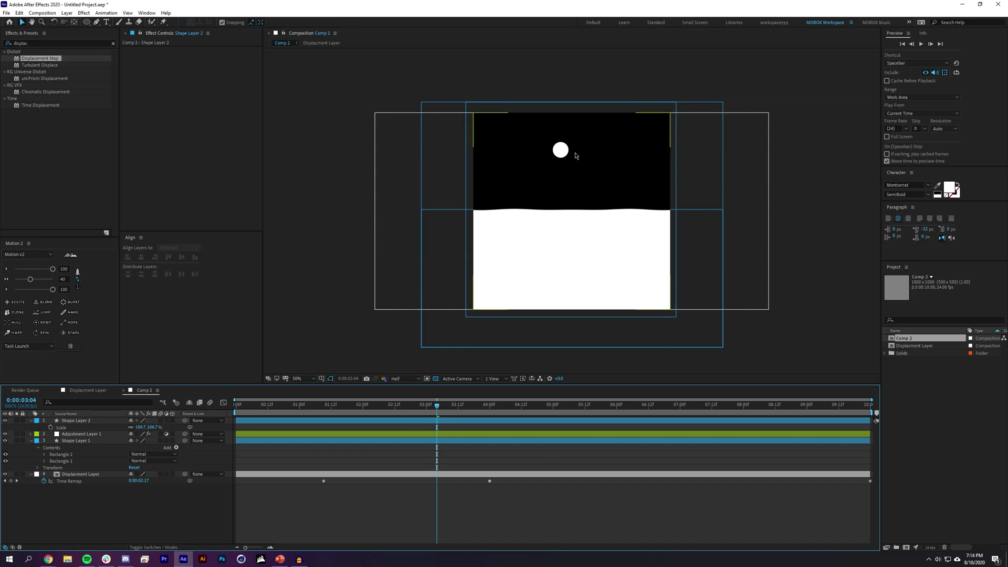
Step: Centre the circle horizontally, move it just above the frame, and check the ripple's timing
left_click_drag(562, 151, 571, 210)
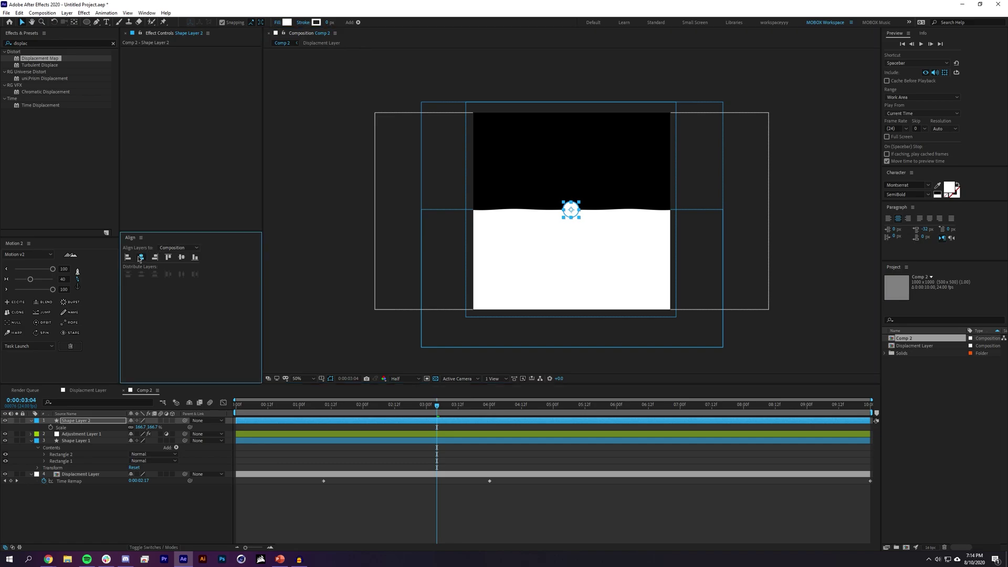
left_click_drag(573, 208, 579, 87)
left_click(591, 481)
left_click(321, 409)
left_click_drag(322, 412, 378, 412)
key("period")
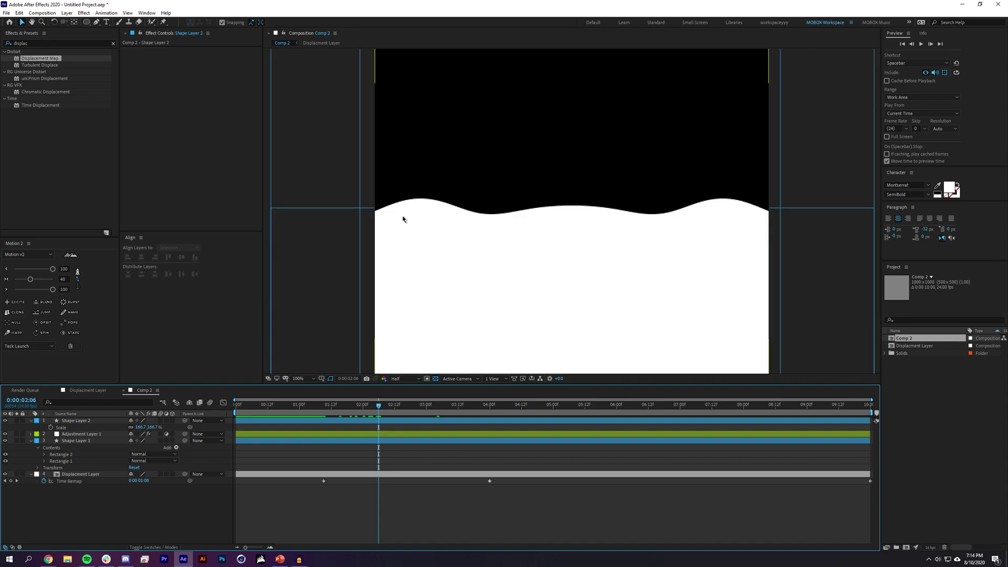
Step: Try shifting Shape Layer 2 off-centre in the Displacment Layer composition and compare the resulting ripple in Comp 2
left_click(88, 390)
left_click_drag(572, 212, 579, 210)
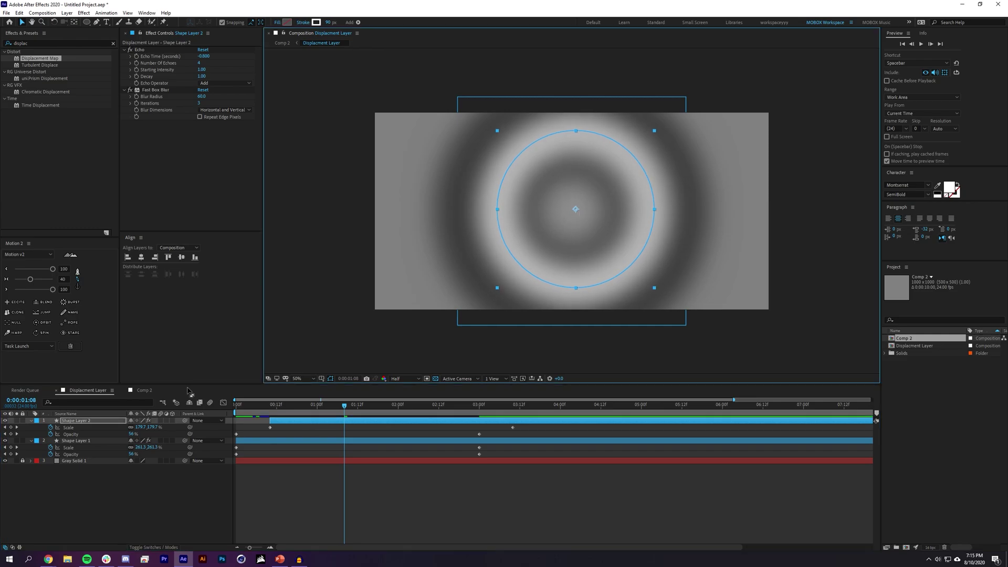
left_click(144, 391)
left_click_drag(352, 406, 407, 395)
left_click(105, 391)
left_click_drag(579, 215, 592, 202)
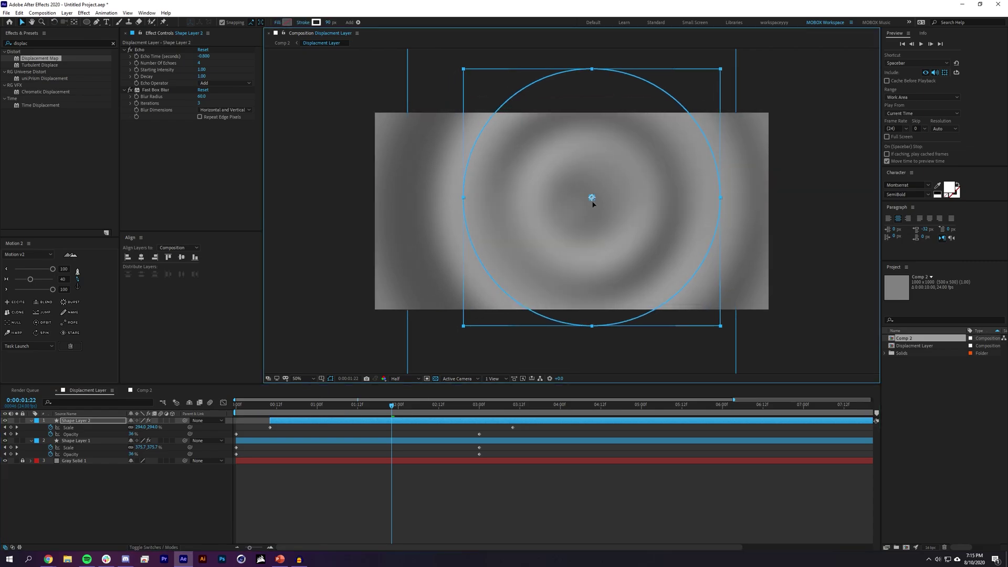
left_click(144, 390)
left_click(296, 404)
left_click_drag(269, 413, 361, 428)
Step: Move Shape Layer 2 back to the centre of the Displacment Layer composition and check the ripple in Comp 2
left_click(73, 391)
left_click_drag(590, 197, 572, 212)
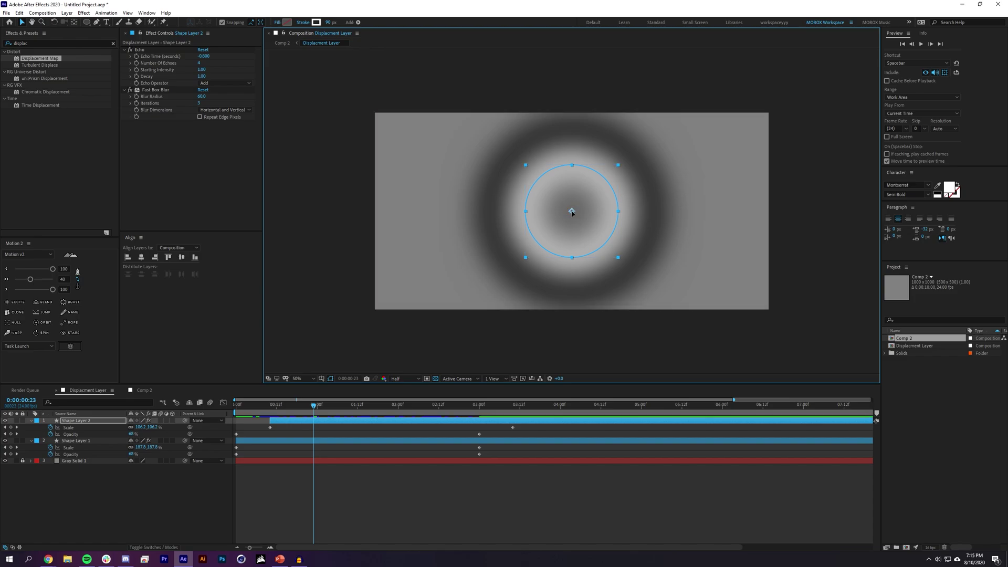
left_click(150, 391)
left_click_drag(282, 408, 413, 429)
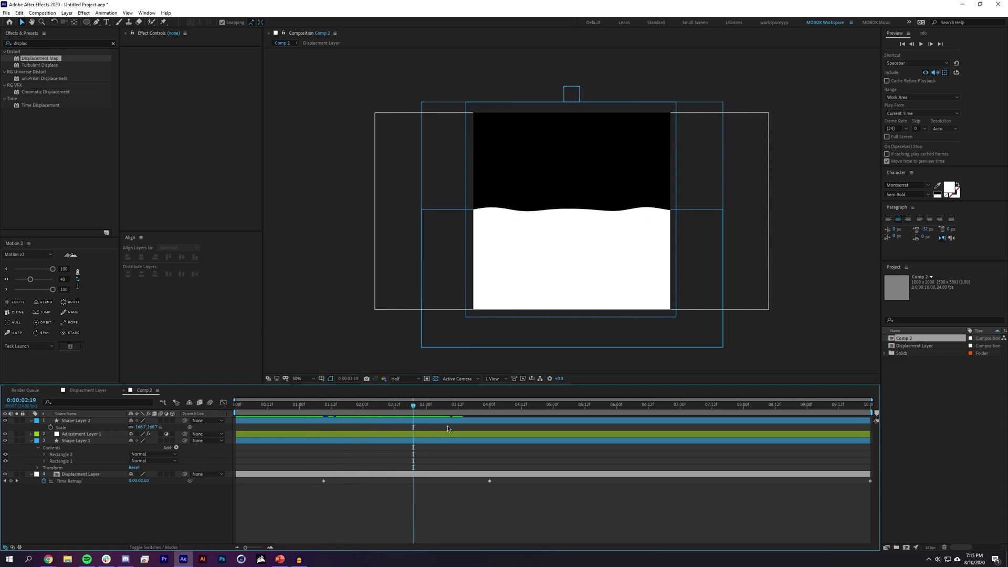
Step: Keyframe the circle's Position from above the frame at 0:00:00:00 to the black and white boundary at about 1.5 seconds
key("Home")
left_click(572, 96)
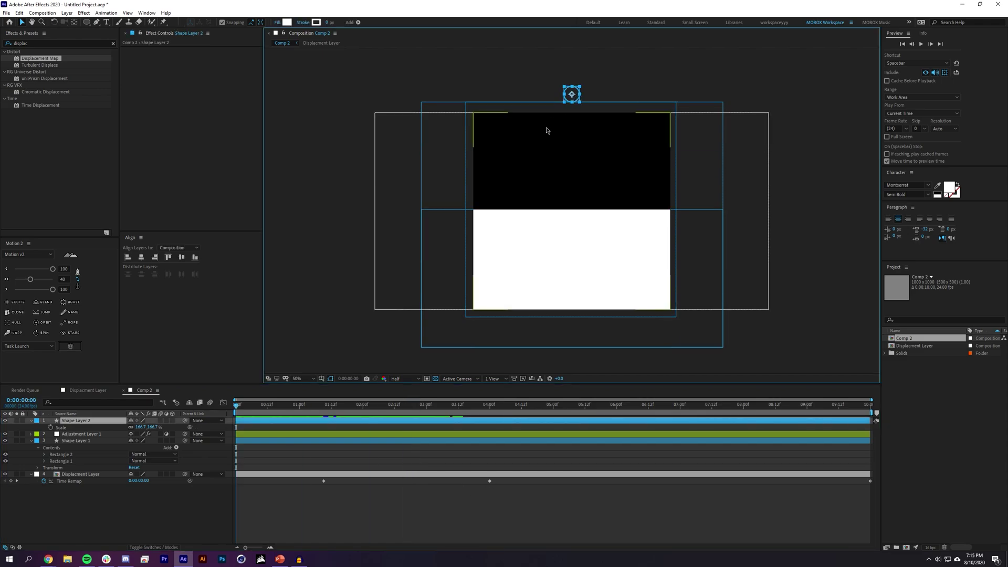
key("p")
left_click(51, 428)
left_click_drag(302, 412, 323, 407)
left_click_drag(571, 94, 581, 211)
Step: Add a Position keyframe at about 4.5 seconds with the circle below the frame, and preview the drop from the start
mouse_move(322, 427)
left_mouse_down()
mouse_move(317, 405)
mouse_move(521, 382)
left_mouse_up()
left_click_drag(572, 217, 571, 333)
left_click(547, 524)
left_click_drag(291, 407, 216, 408)
key("space")
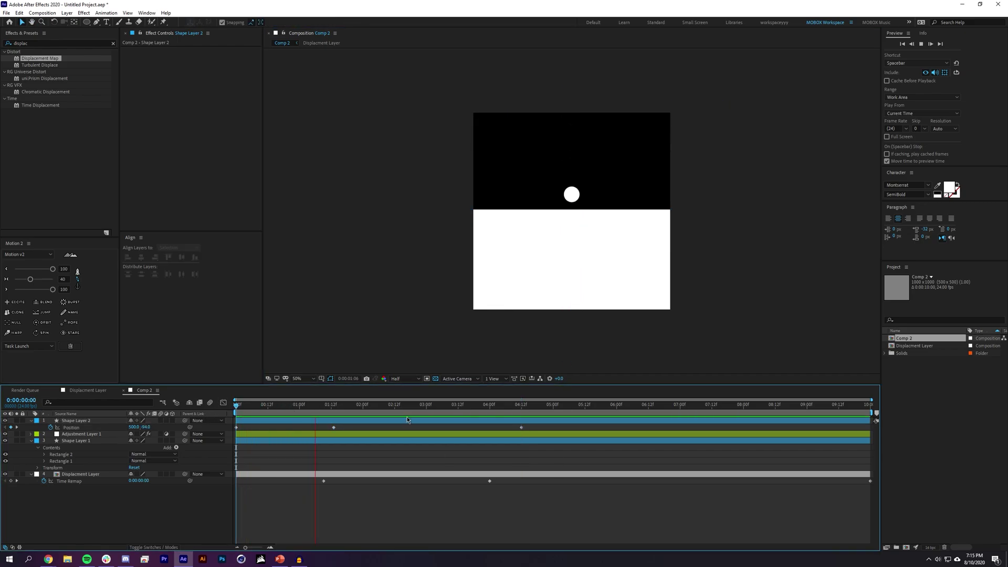
key("space")
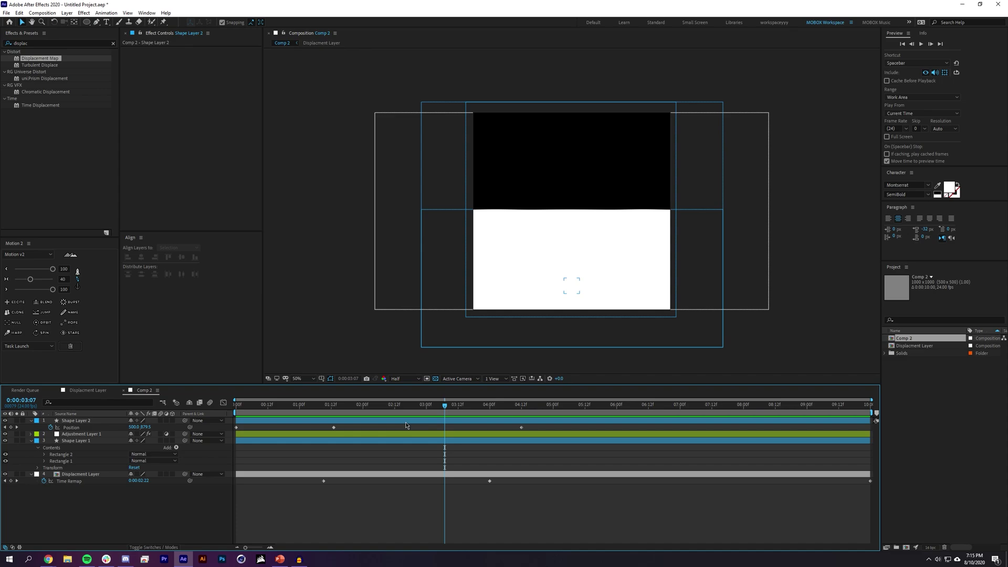
Step: Find the Invert effect and apply it to the circle's layer, Shape Layer 2
mouse_move(338, 405)
left_mouse_down()
mouse_move(519, 410)
mouse_move(242, 407)
mouse_move(331, 407)
left_mouse_up()
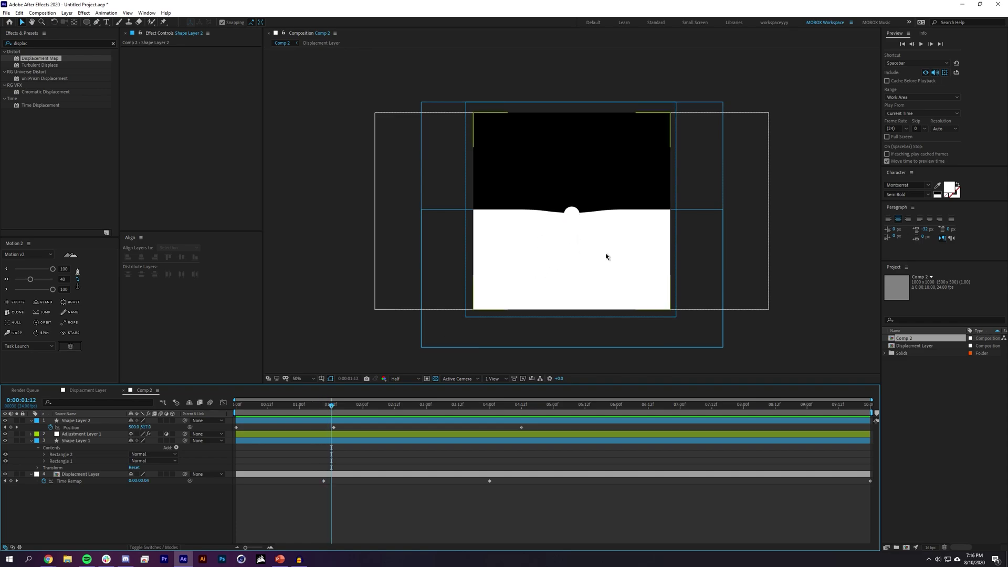
left_click(58, 42)
double_click(51, 42)
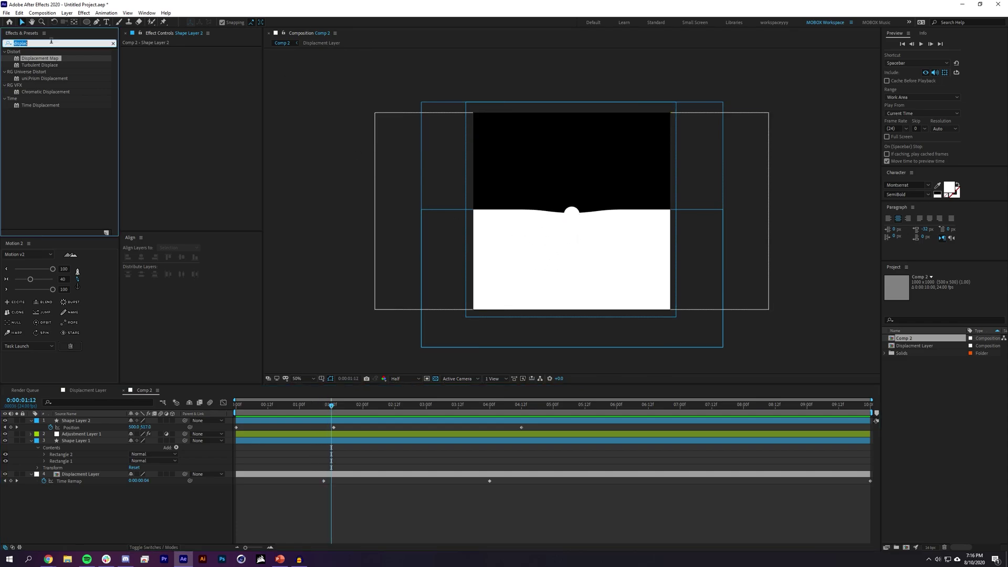
type("iunver")
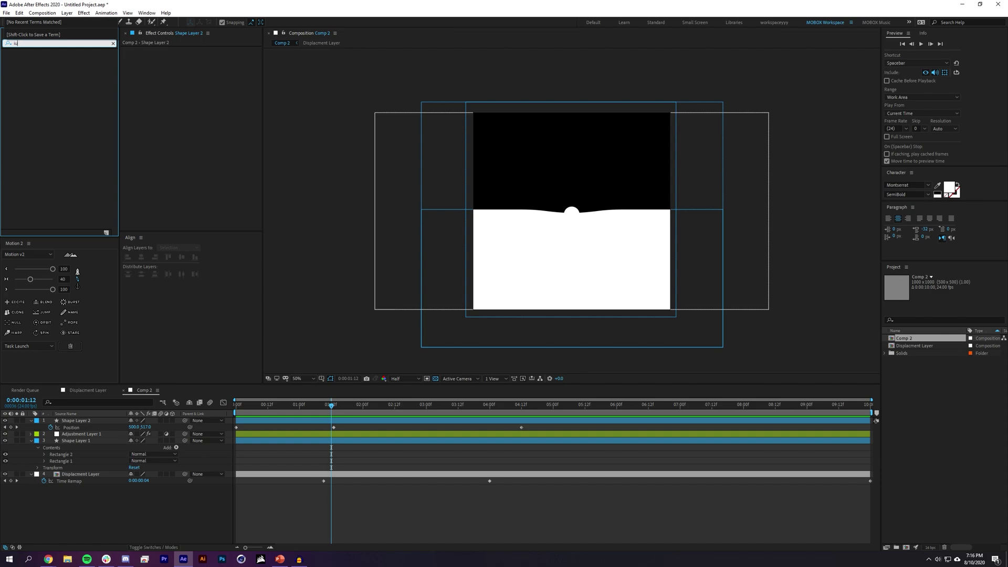
type("vert")
left_click(38, 87)
left_click_drag(110, 413, 89, 421)
Step: Rename the circle's layer to Circle and Shape Layer 1 to BG
key("Return")
type("Circle")
key("Return")
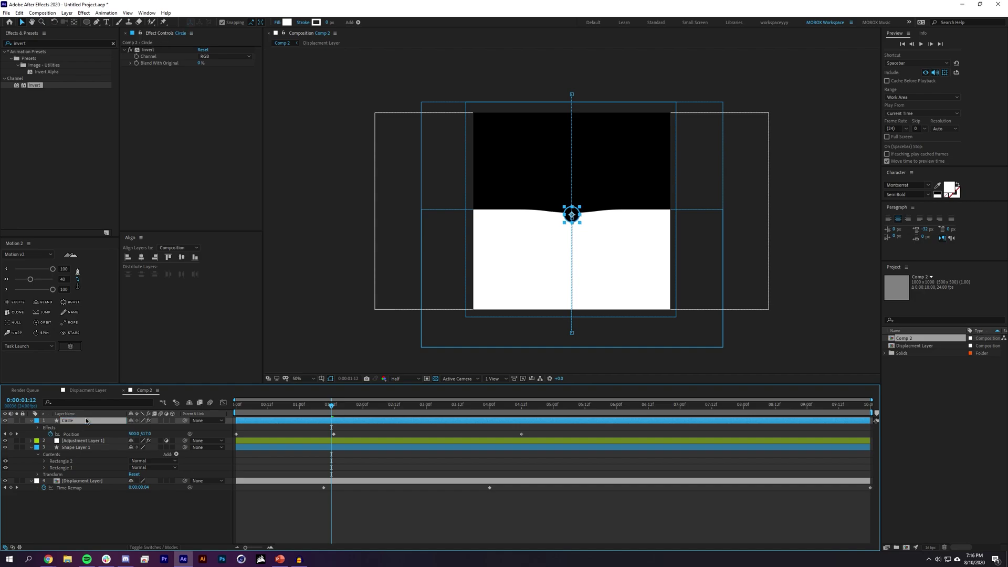
left_click(32, 447)
left_click(78, 447)
key("Return")
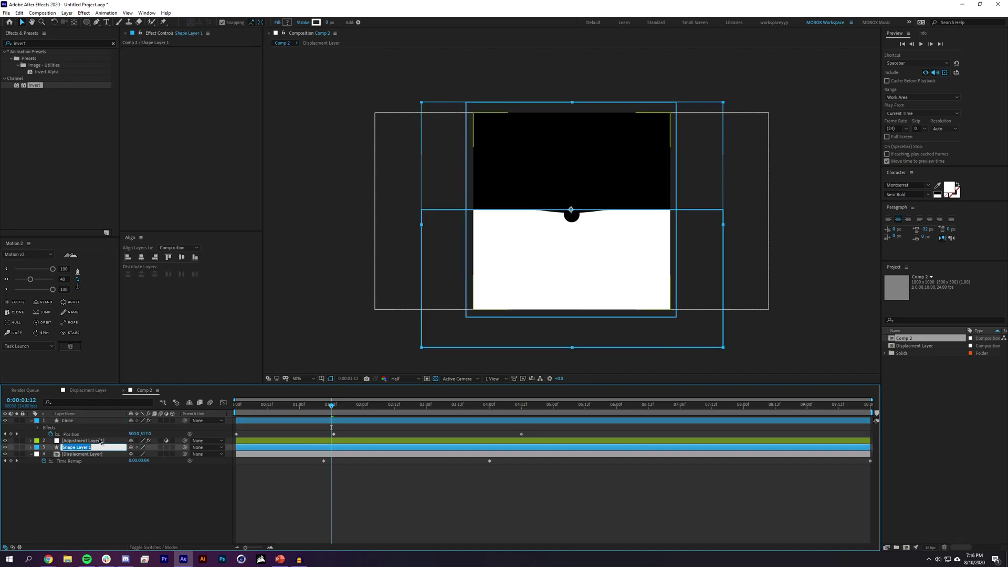
type("BG")
key("Return")
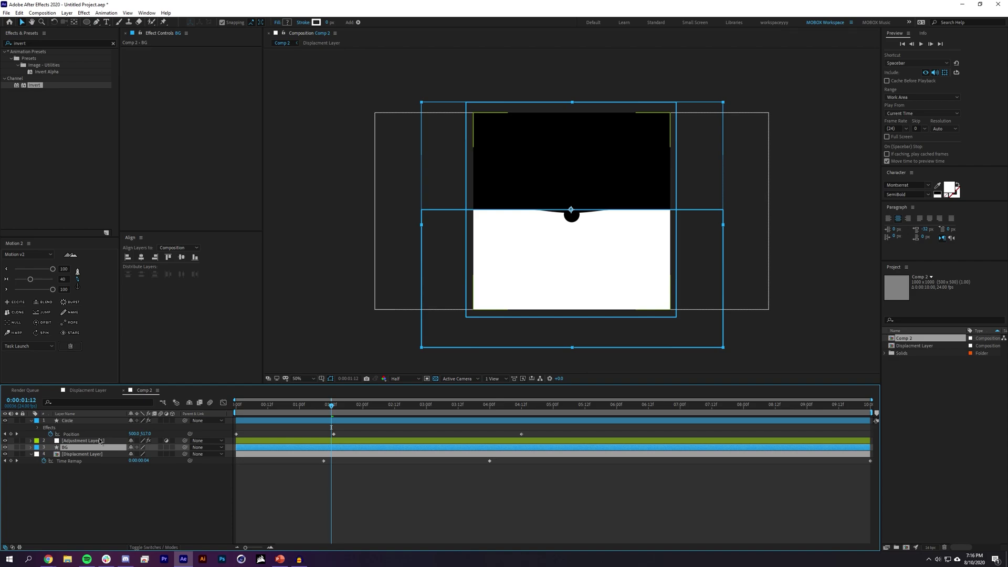
left_click(96, 508)
Step: Keyframe the circle's Invert Blend With Original from 100% at 0:00:01:08 to 0% at 0:00:01:15
left_click(575, 215)
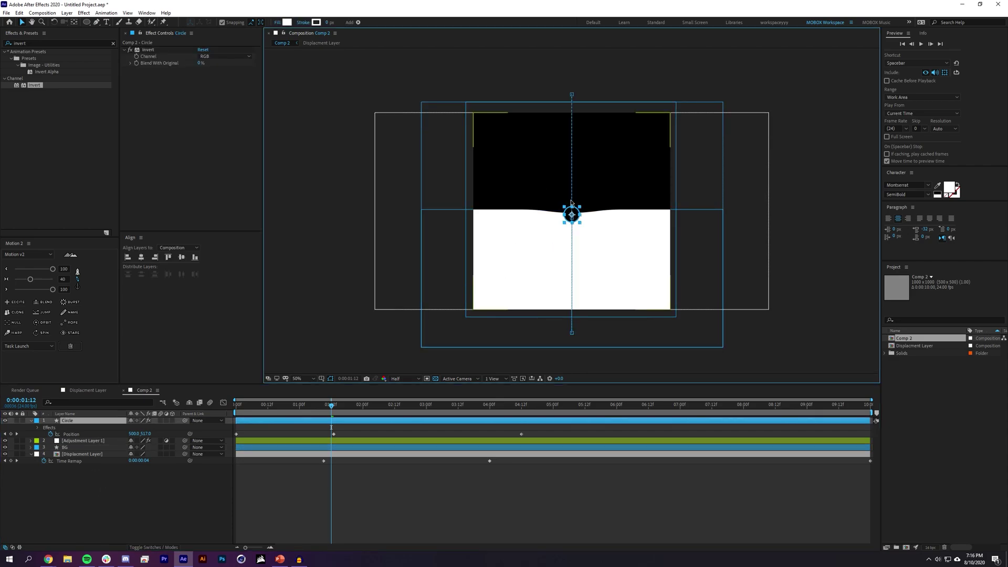
scroll(575, 215, "up", 2)
left_click_drag(332, 410, 323, 408)
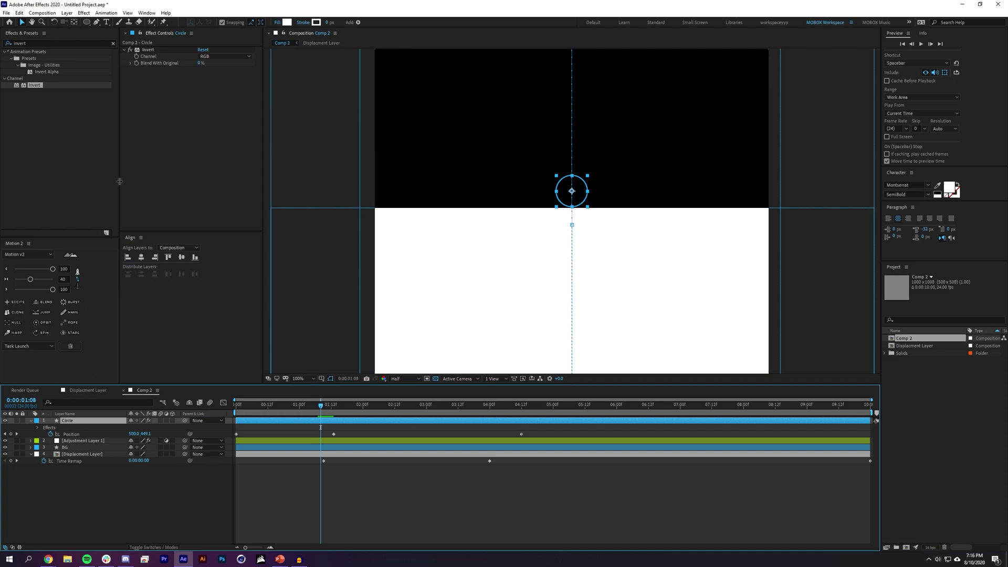
left_click(136, 68)
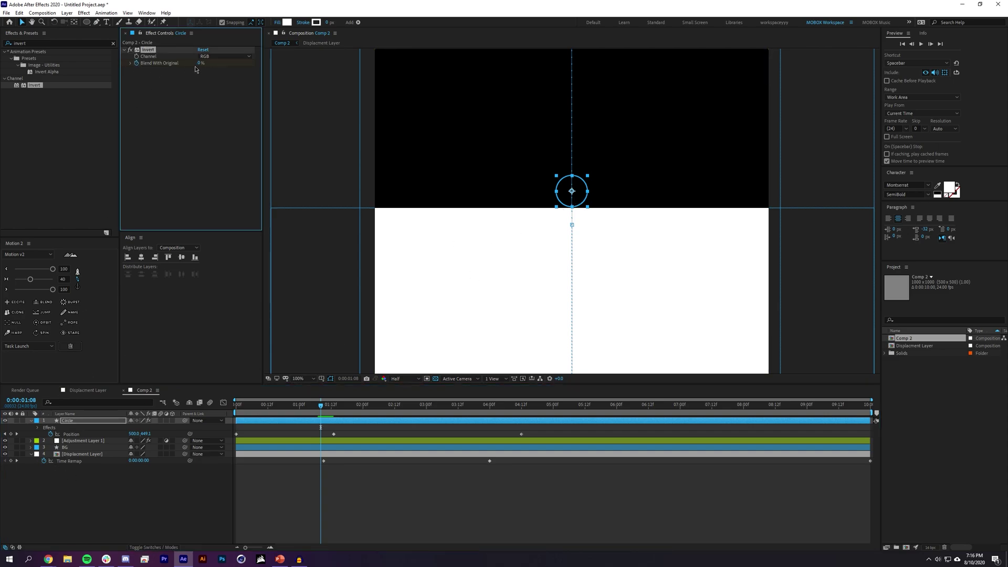
left_click_drag(201, 63, 491, 108)
left_click_drag(323, 410, 341, 409)
left_click_drag(199, 62, 140, 77)
key("u")
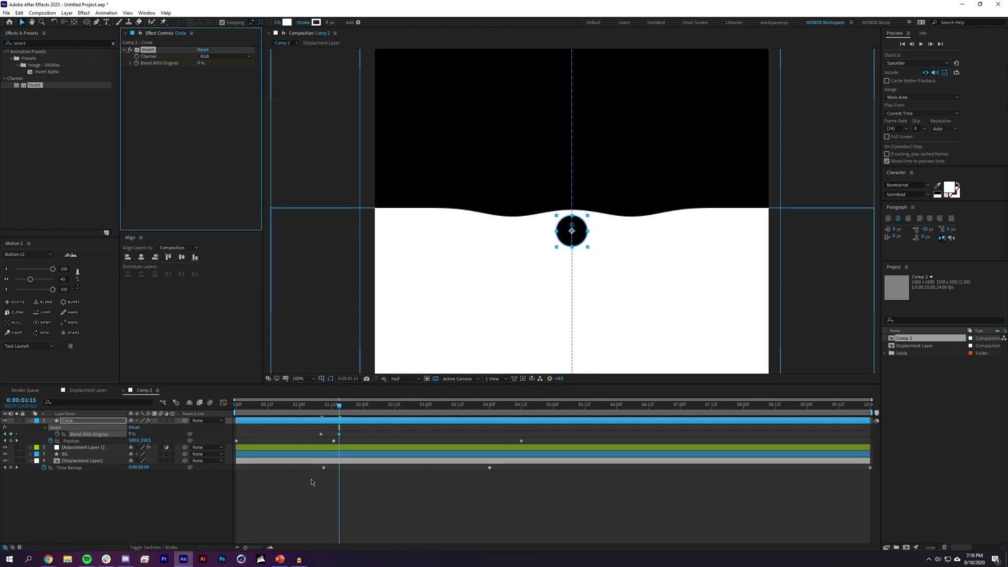
left_click(397, 496)
Step: Preview the circle's colour switch as it crosses the boundary, with the whole frame in view, and return to the start
left_click(327, 410)
left_click_drag(327, 410, 296, 409)
key("space")
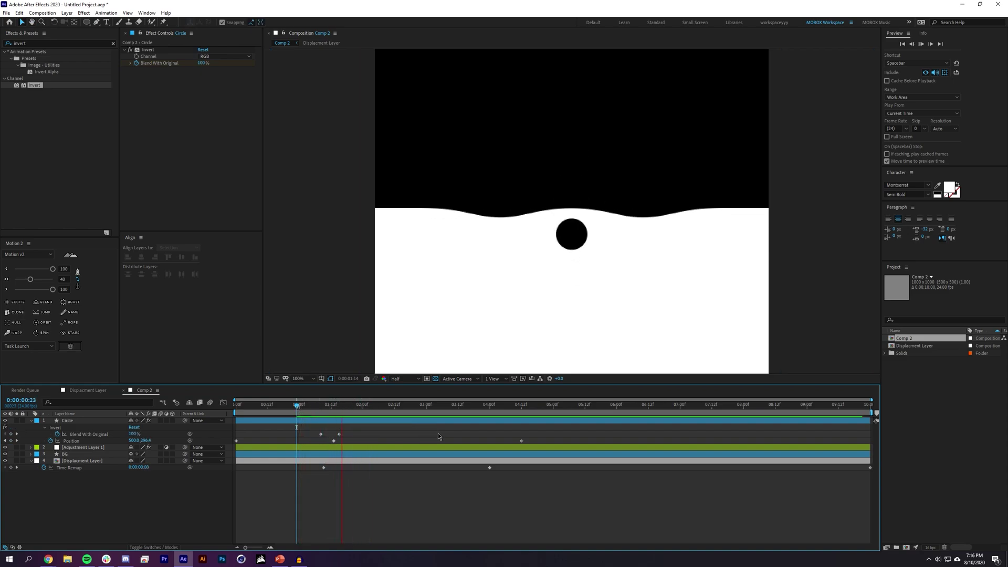
scroll(663, 270, "down", 2)
left_click(358, 393)
left_click_drag(339, 411, 214, 420)
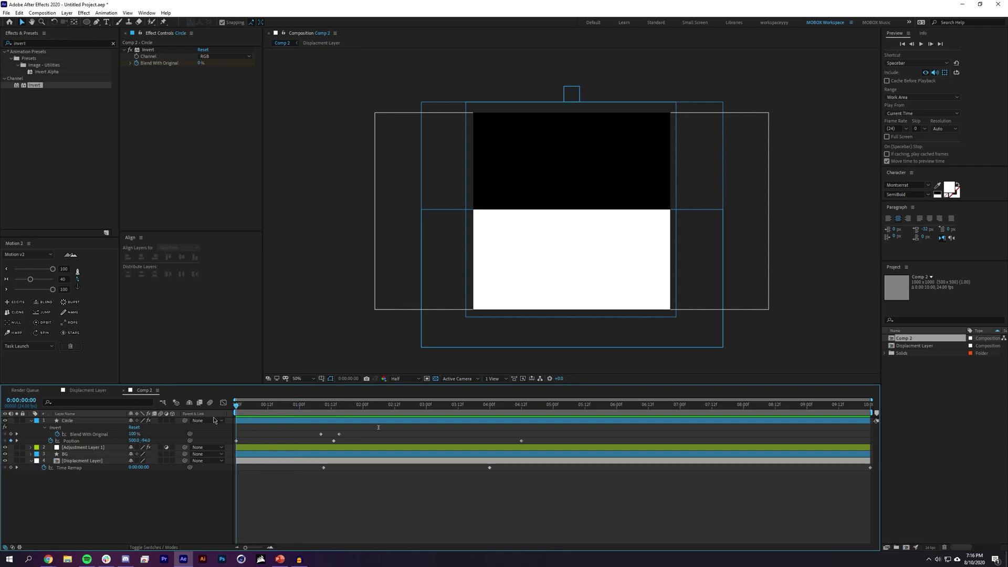
Step: Shift the Blend With Original, later Position and first two Time Remap keyframes about 0.75 seconds earlier, and preview the result
left_click(236, 442)
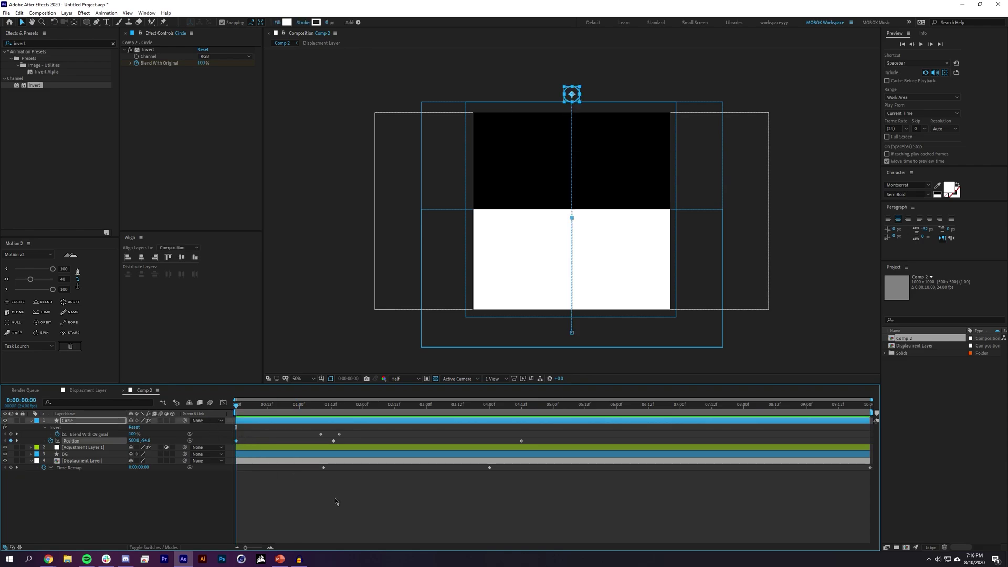
left_click_drag(558, 497, 274, 440)
left_click(274, 439)
key("space")
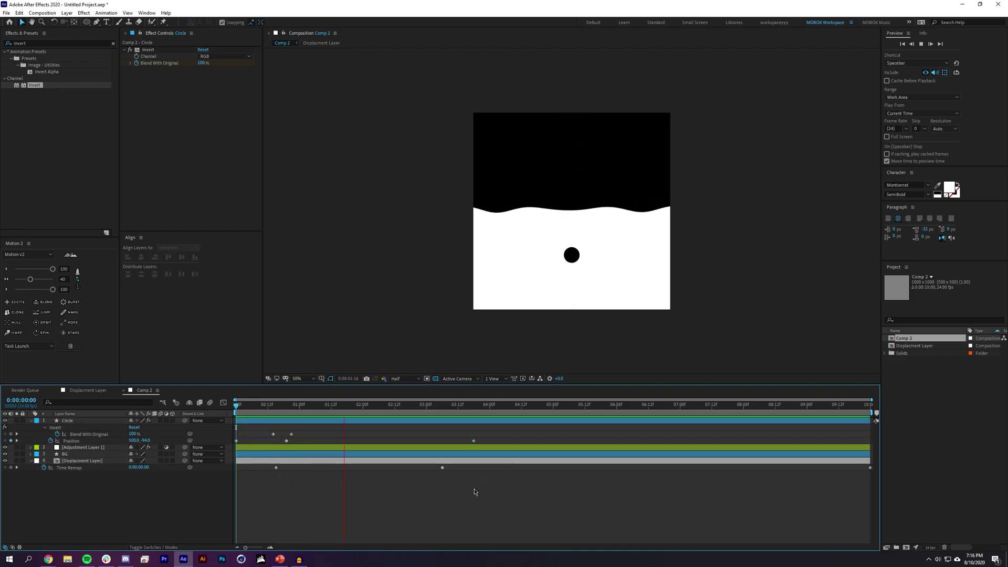
Step: Apply Easy Ease to all of the circle's Position keyframes in the speed graph
left_click(463, 440)
left_click_drag(480, 441, 210, 447)
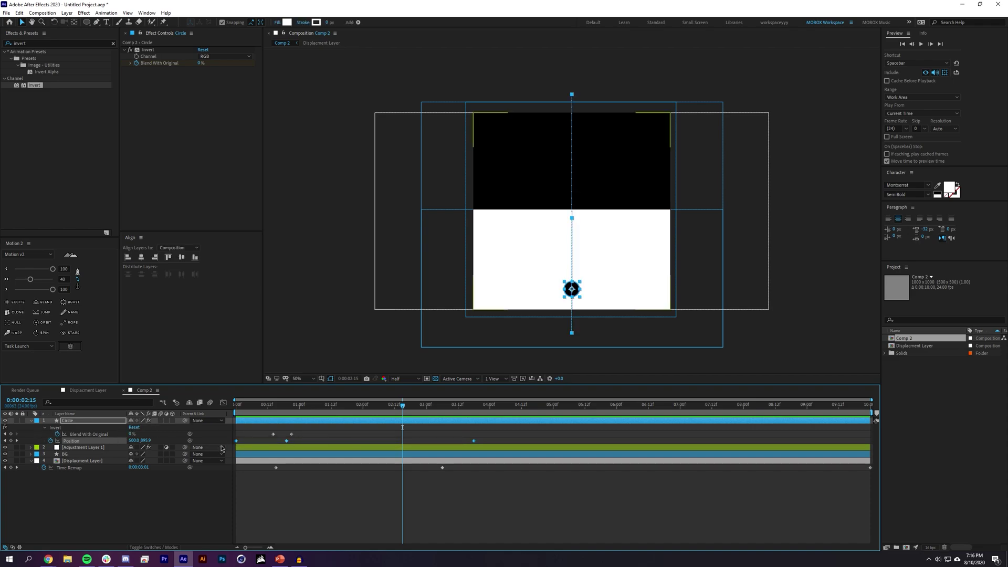
left_click(224, 403)
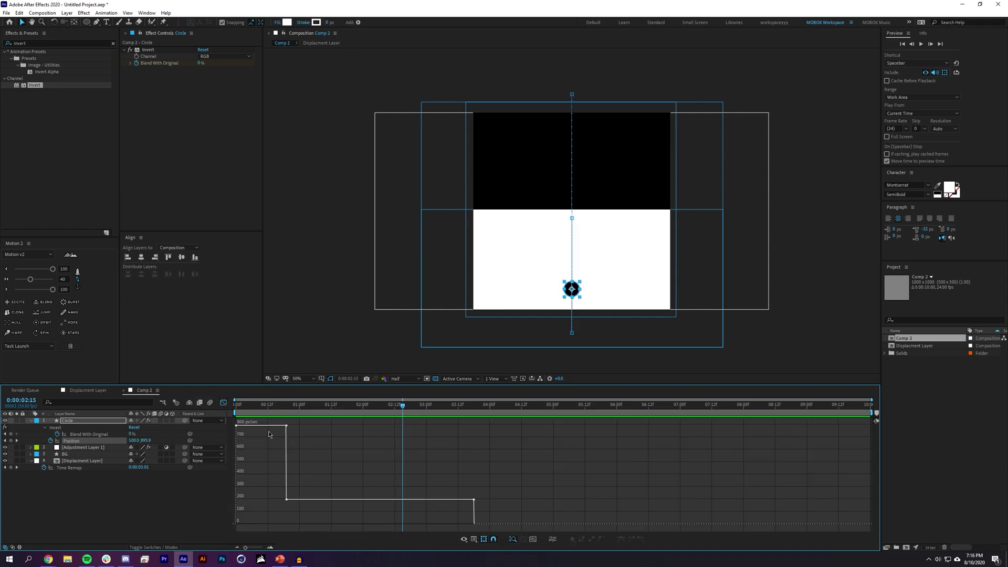
left_click_drag(488, 529, 217, 416)
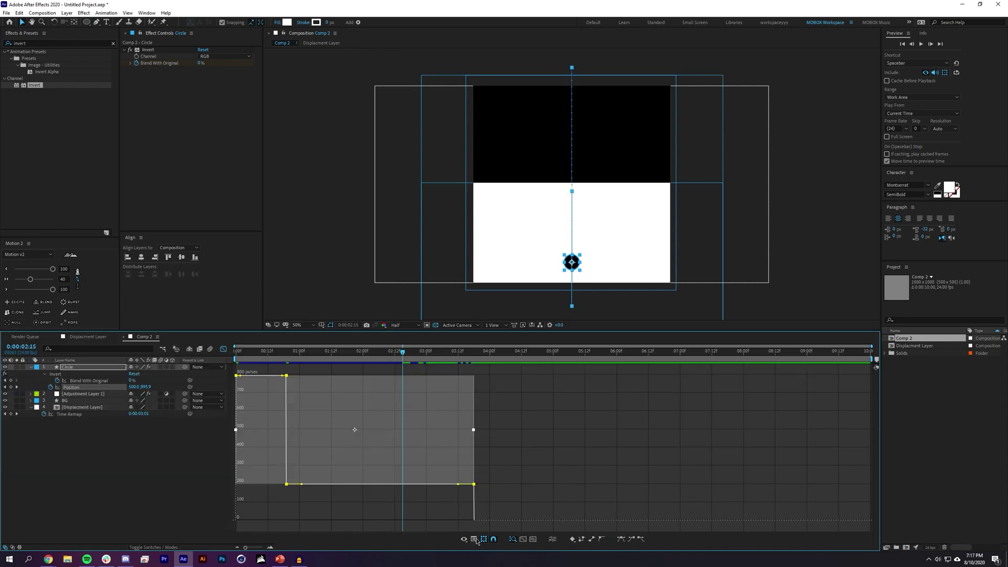
left_click(475, 539)
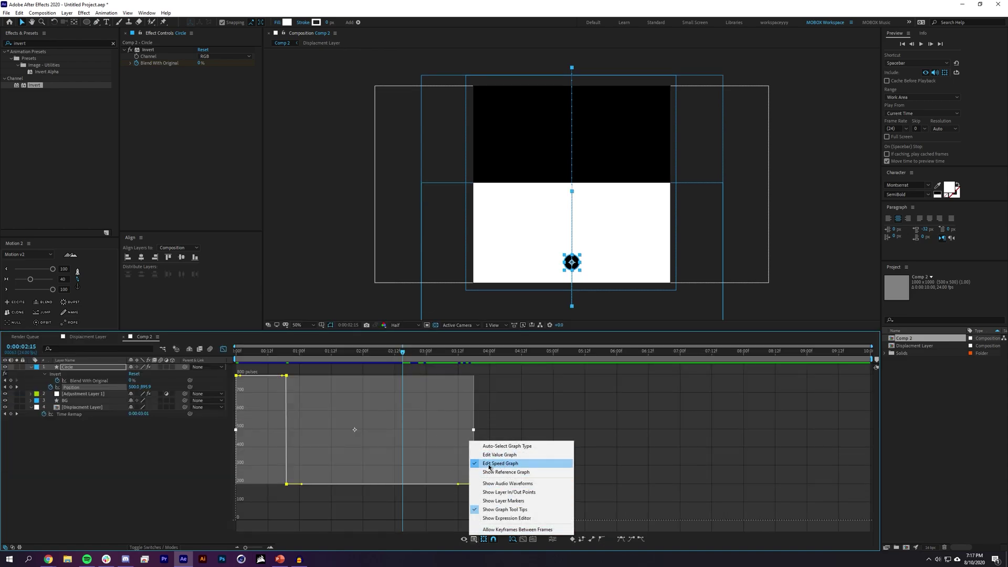
left_click(503, 464)
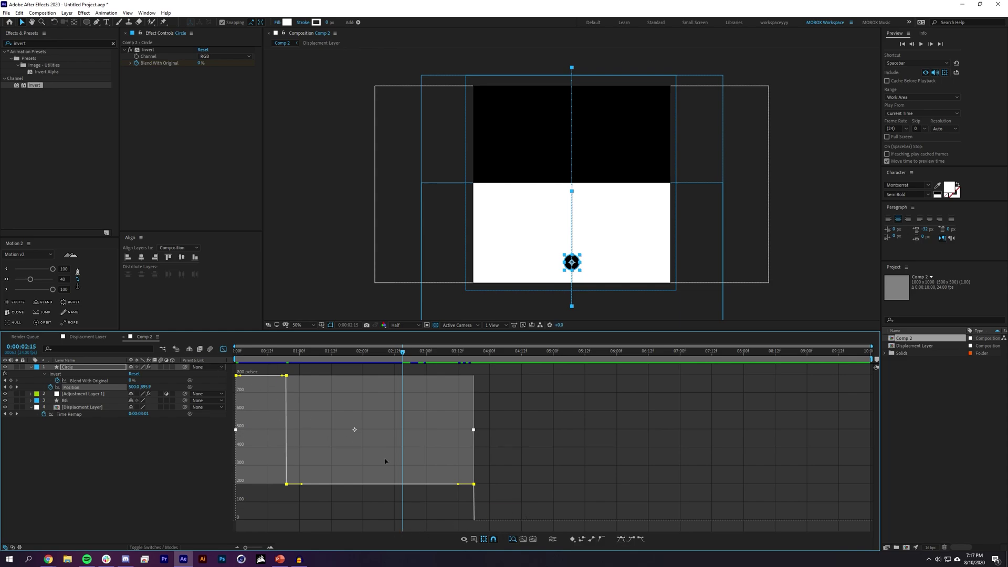
left_click(622, 540)
left_click(569, 435)
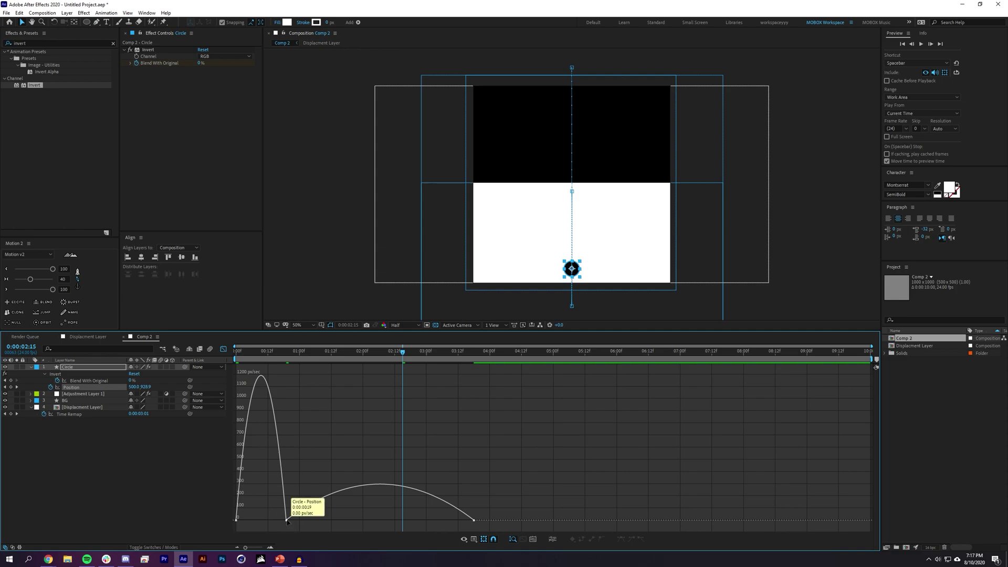
Step: Raise the circle's middle Position keyframe to about 400 px/sec, shift it to 0:00:00:21, and lower the circle there to Y 594
left_click_drag(287, 520, 291, 474)
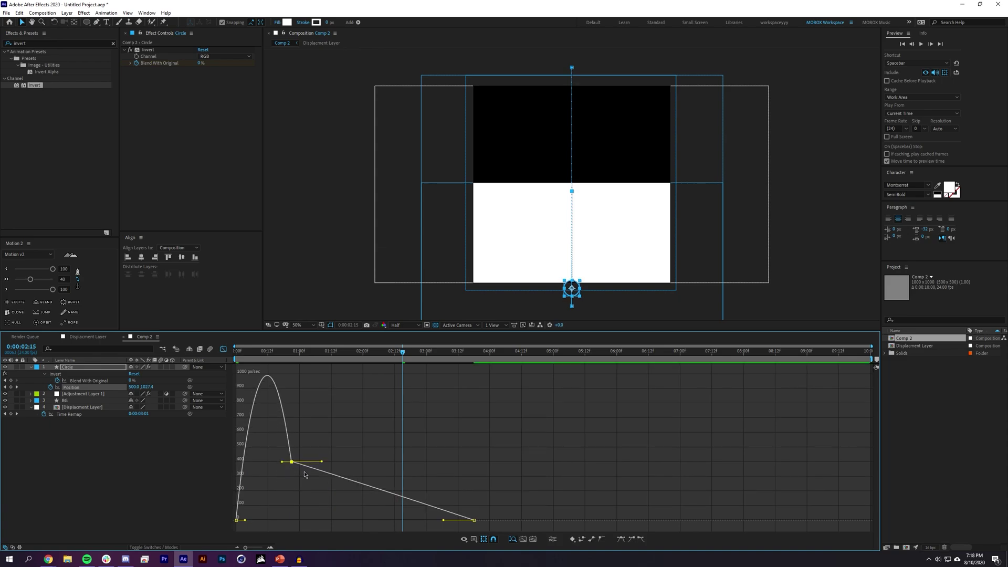
left_click_drag(285, 352, 293, 354)
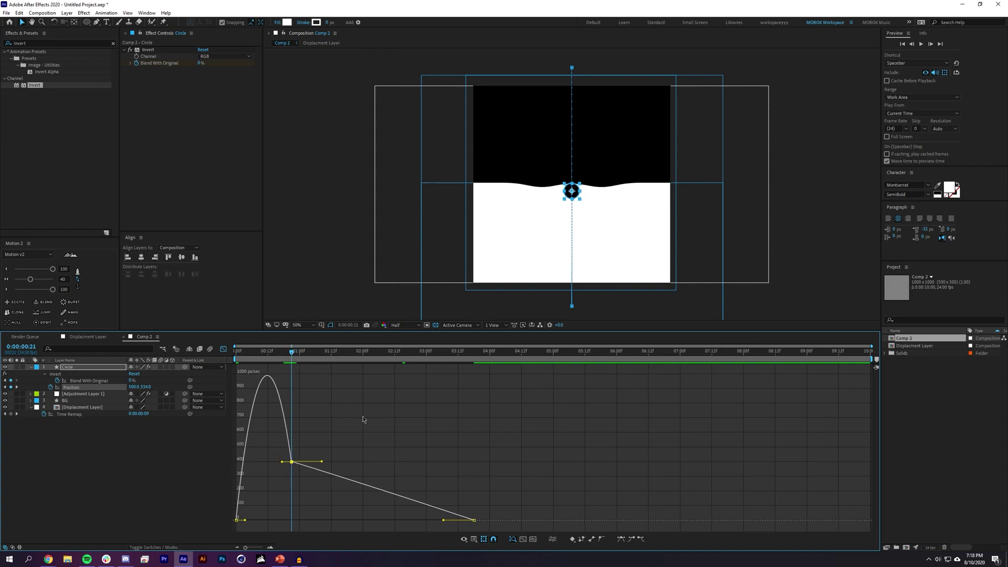
left_click_drag(572, 192, 571, 205)
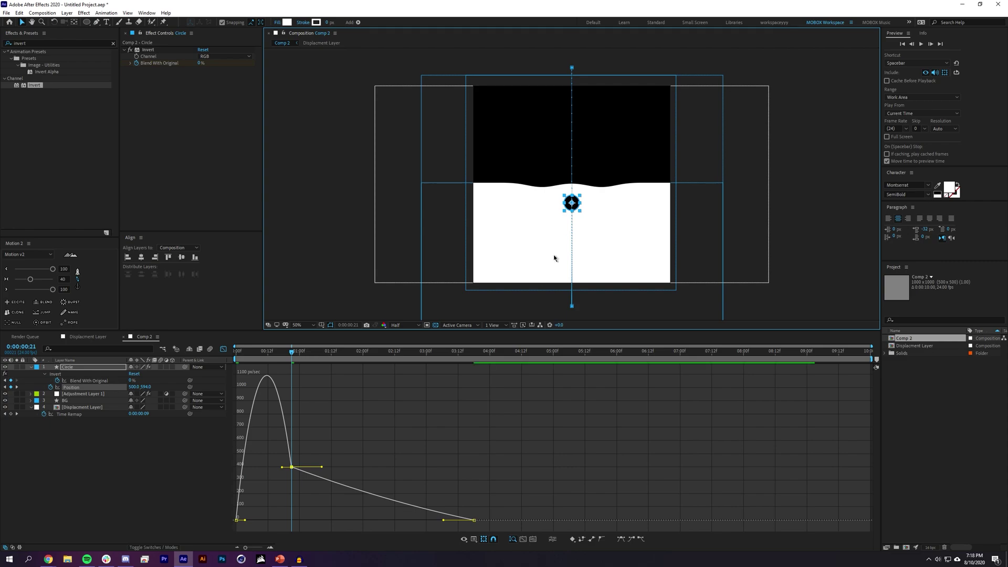
Step: Set the circle's Position speed to about 600 px/sec at the first keyframe and about 100 px/sec at the last, and preview the drop
left_click_drag(475, 522, 481, 483)
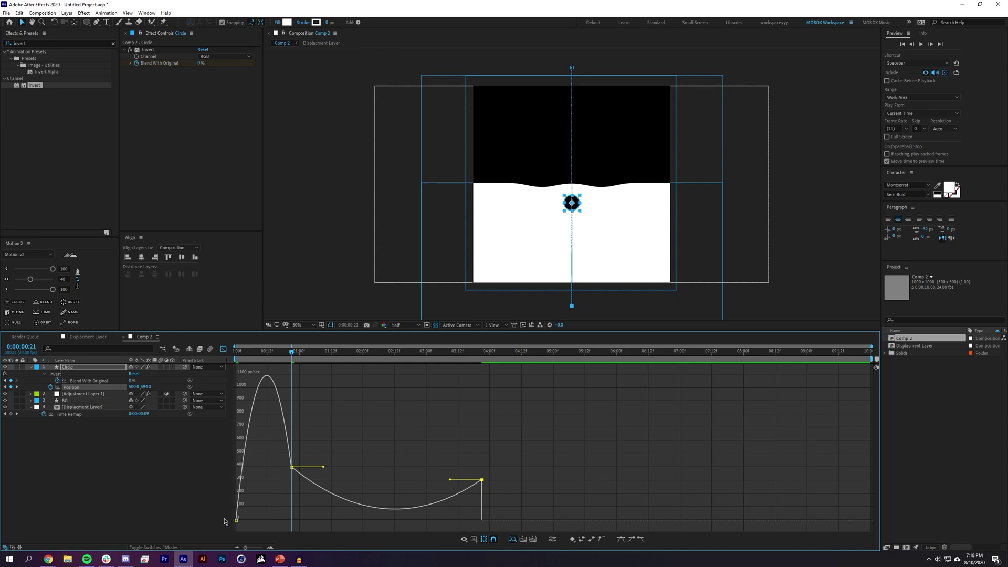
left_click_drag(236, 520, 292, 464)
key("space")
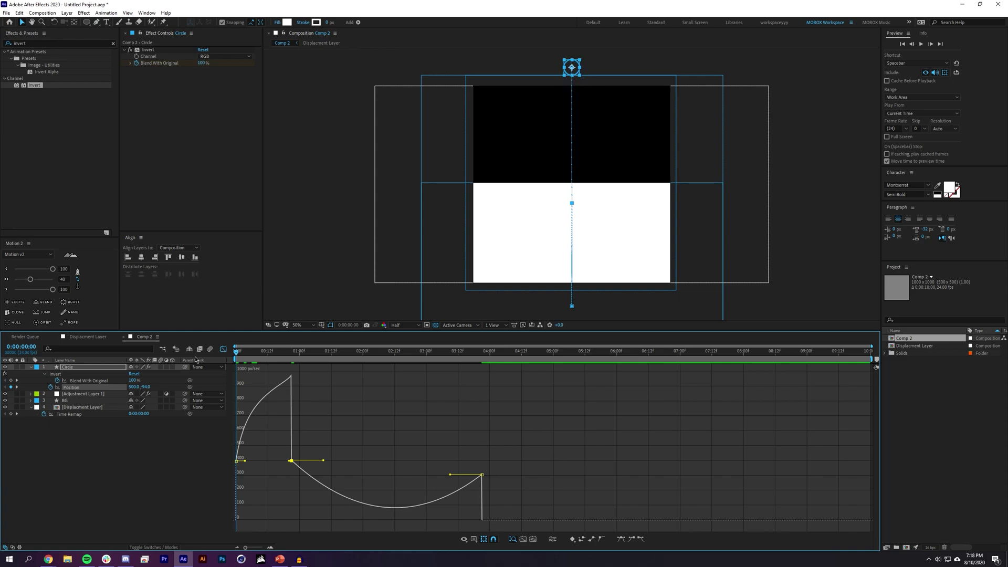
left_click_drag(482, 475, 476, 516)
key("space")
key("space")
left_click_drag(236, 461, 246, 416)
key("space")
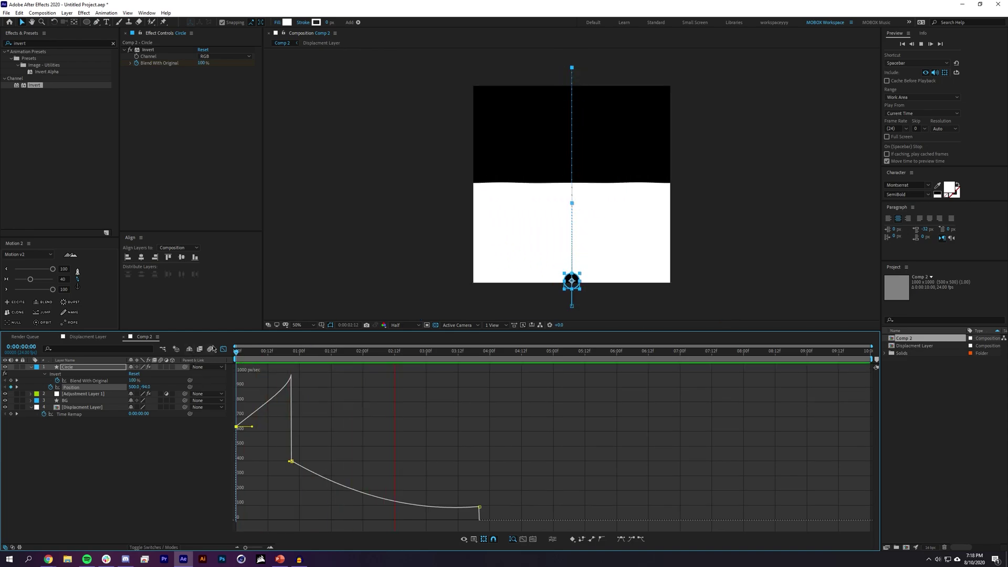
key("space")
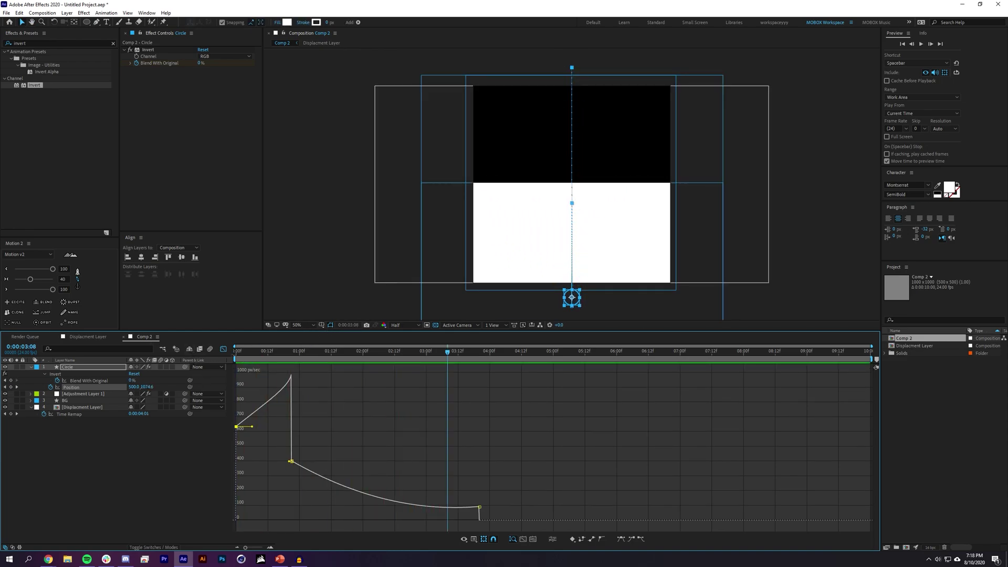
Step: Move the circle's middle Position keyframe to 0:00:00:16 and the last one to 0:00:03:00, and preview the drop
left_click(223, 350)
left_click(347, 458)
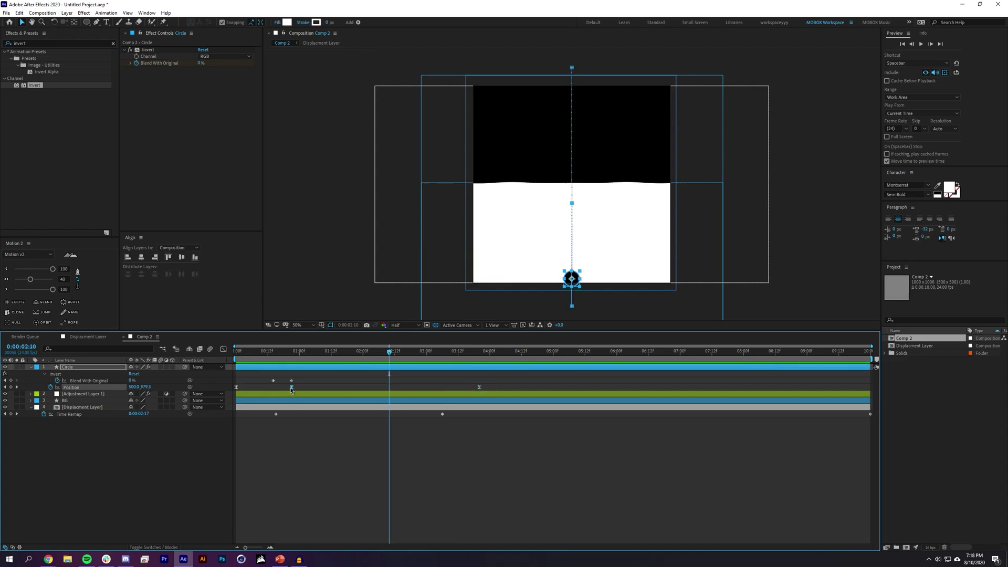
left_click_drag(291, 388, 278, 392)
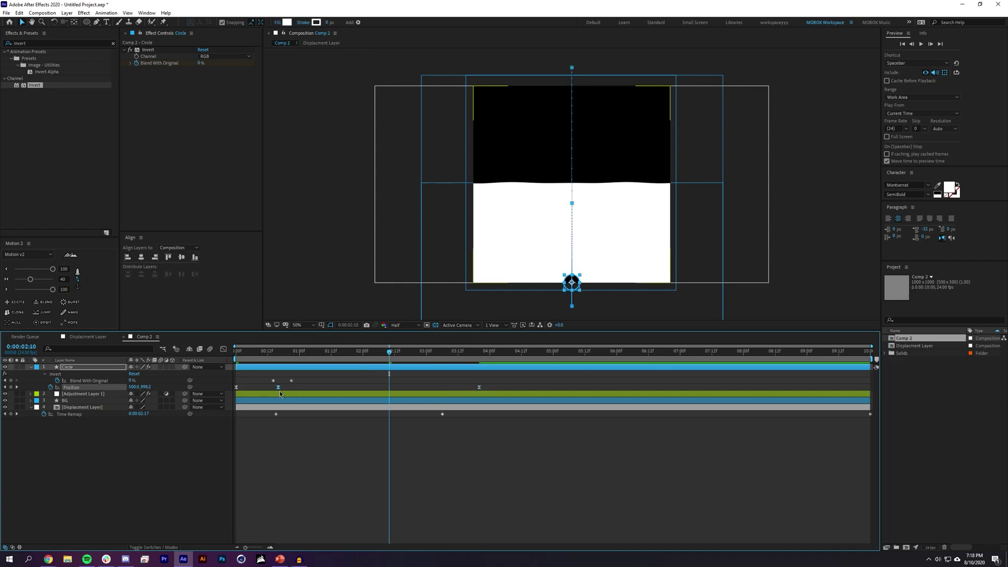
left_click_drag(481, 391, 427, 392)
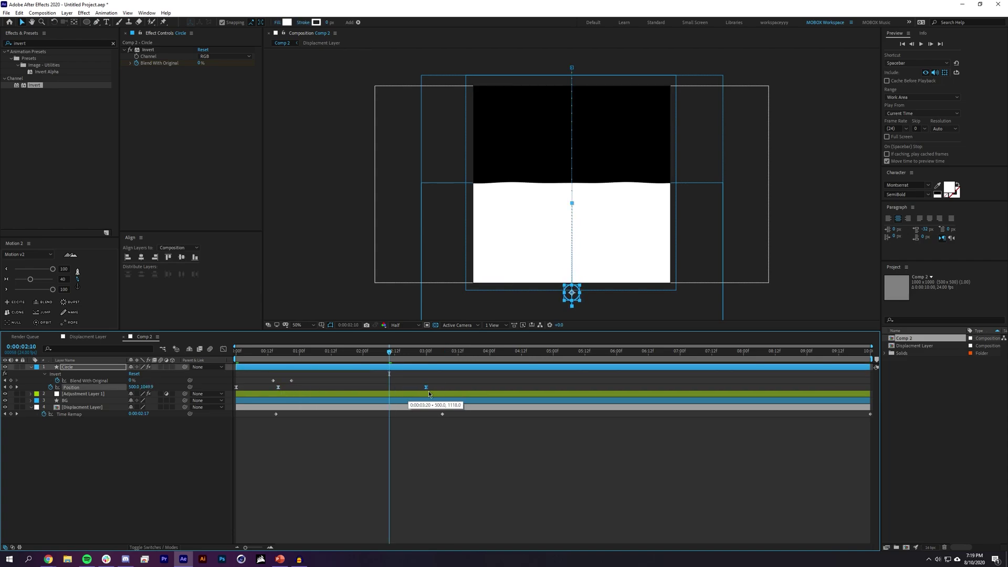
left_click(434, 486)
left_click_drag(296, 352, 147, 363)
key("space")
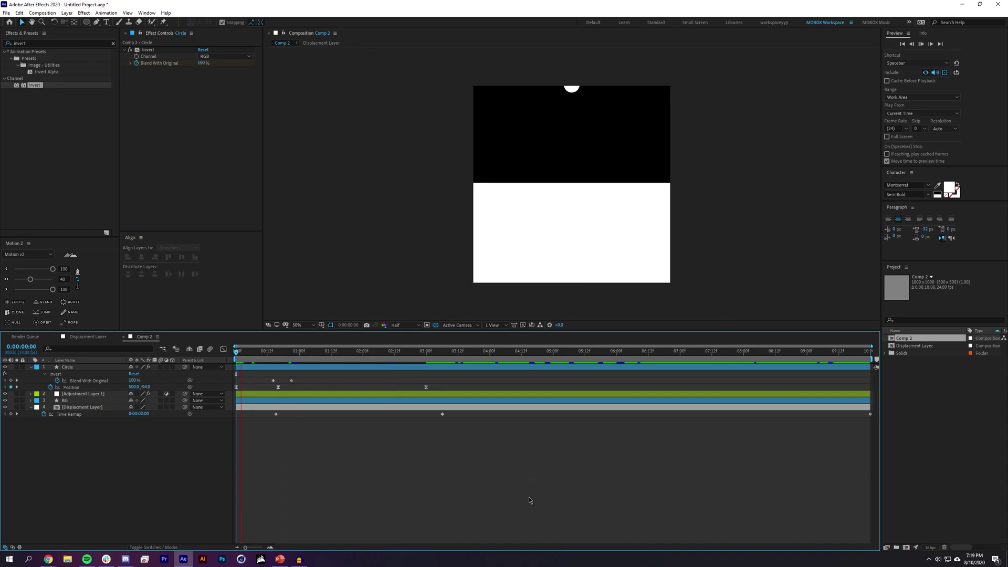
key("space")
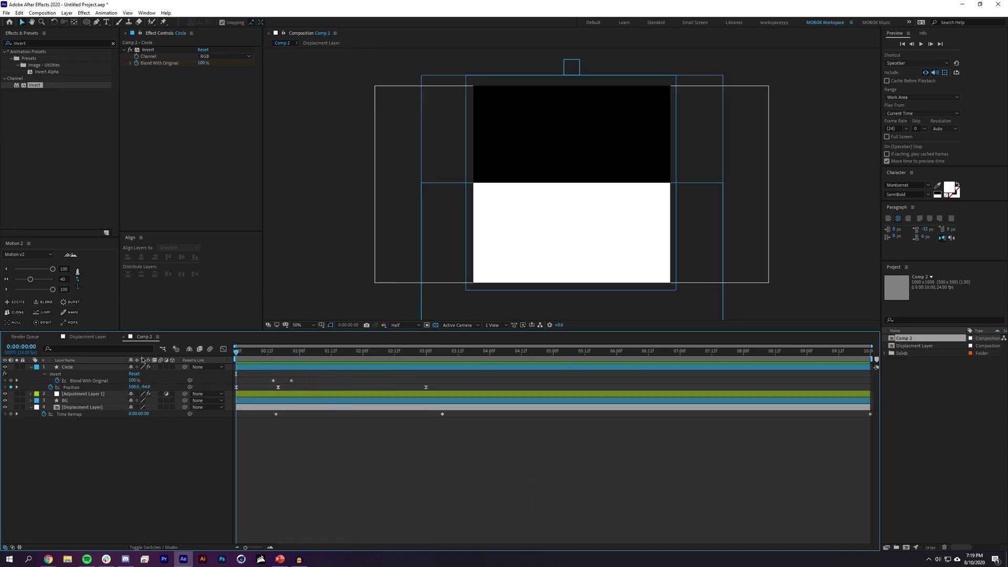
key("space")
key("space")
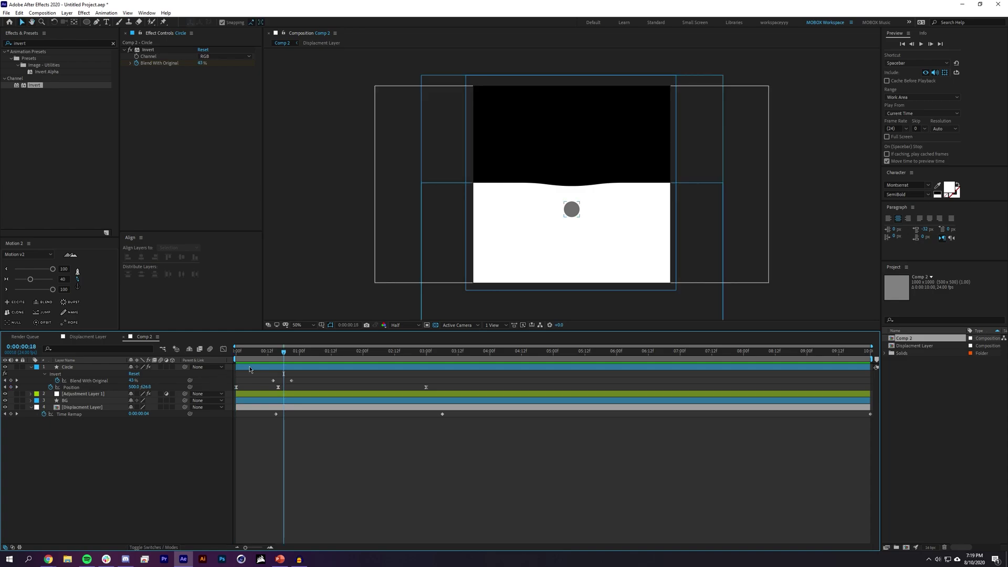
Step: Shift the Displacement Layer's first two Time Remap keyframes earlier together so the first sits at 0:00:00:14, where the circle reaches the boundary
left_click_drag(246, 352, 279, 357)
left_click_drag(443, 415, 242, 429)
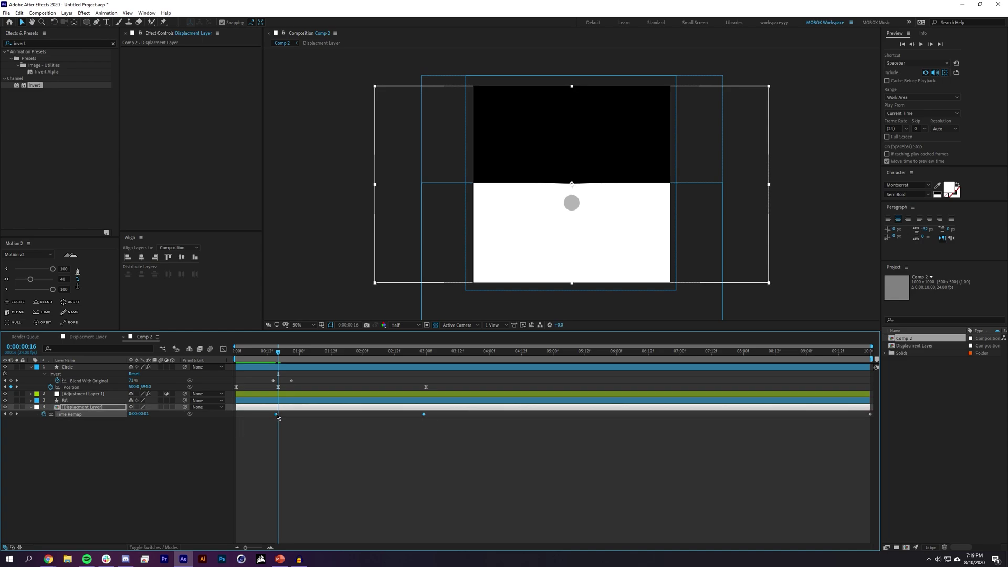
left_click(265, 430)
left_click_drag(262, 353, 273, 353)
left_click_drag(257, 413, 410, 415)
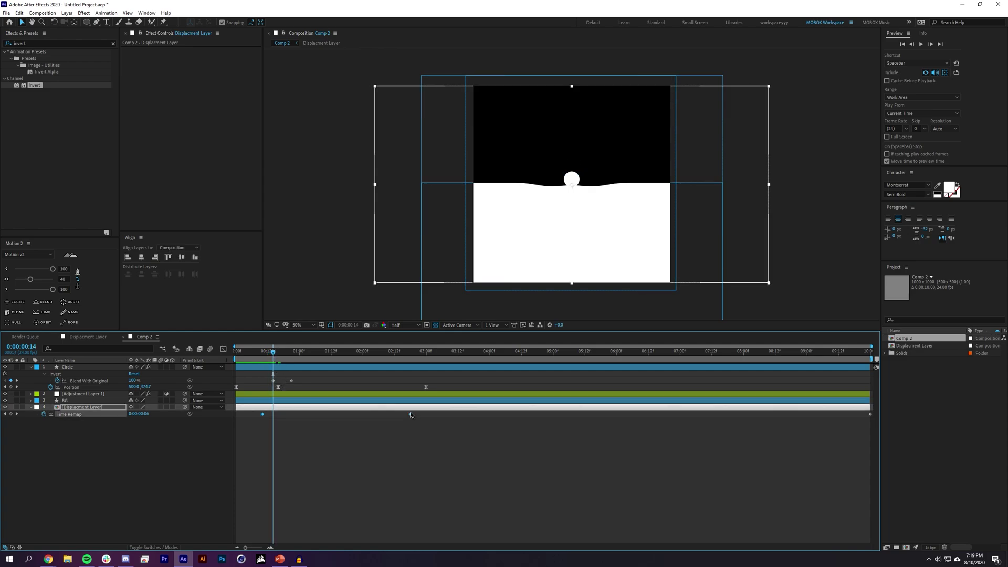
left_click(428, 497)
left_click_drag(273, 413, 268, 414)
left_click(269, 355)
left_click_drag(269, 355, 273, 355)
left_click_drag(268, 413, 273, 414)
left_click(287, 373)
Step: Move the second Time Remap keyframe to about 0:00:03:18 to slow the ripple, and preview from the start
key("space")
key("Home")
left_click_drag(421, 414, 474, 414)
key("space")
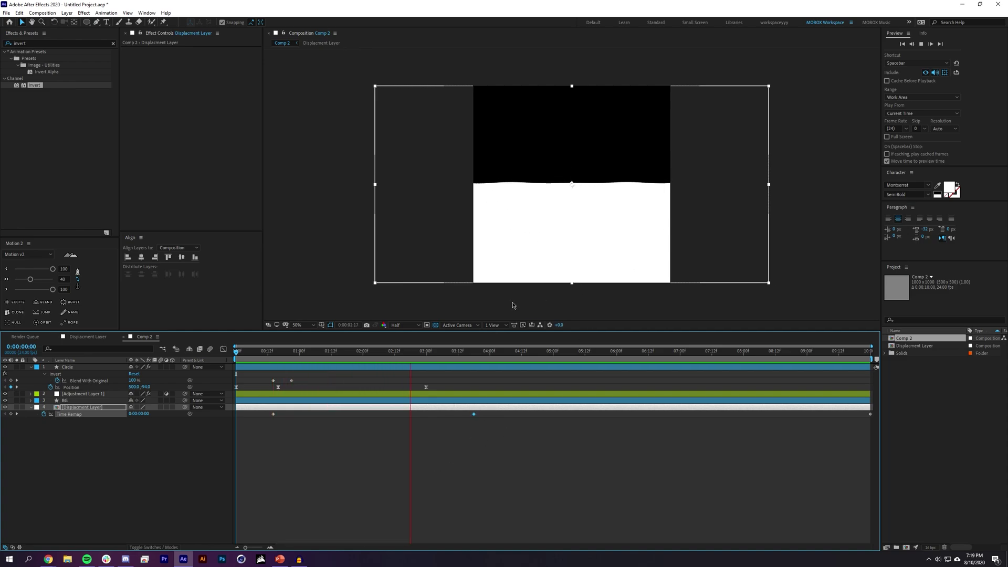
Step: Ease the first two Time Remap keyframes and shape their speed graph to start fast and level off gradually, and preview the ripple
left_click_drag(373, 353, 326, 352)
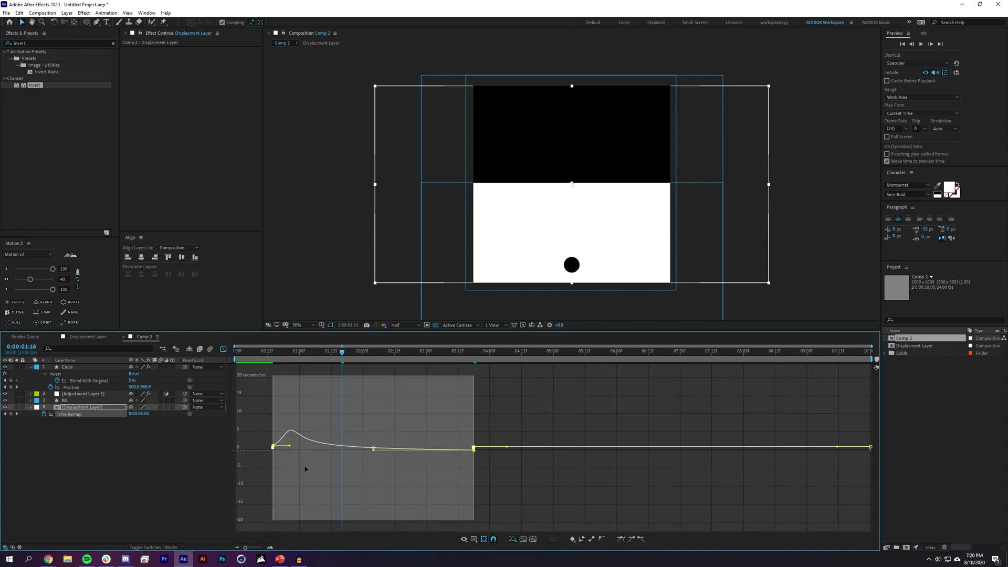
left_click(219, 494)
left_click(70, 414)
left_click_drag(474, 519, 470, 495)
left_click_drag(289, 442, 272, 440)
key("j")
key("space")
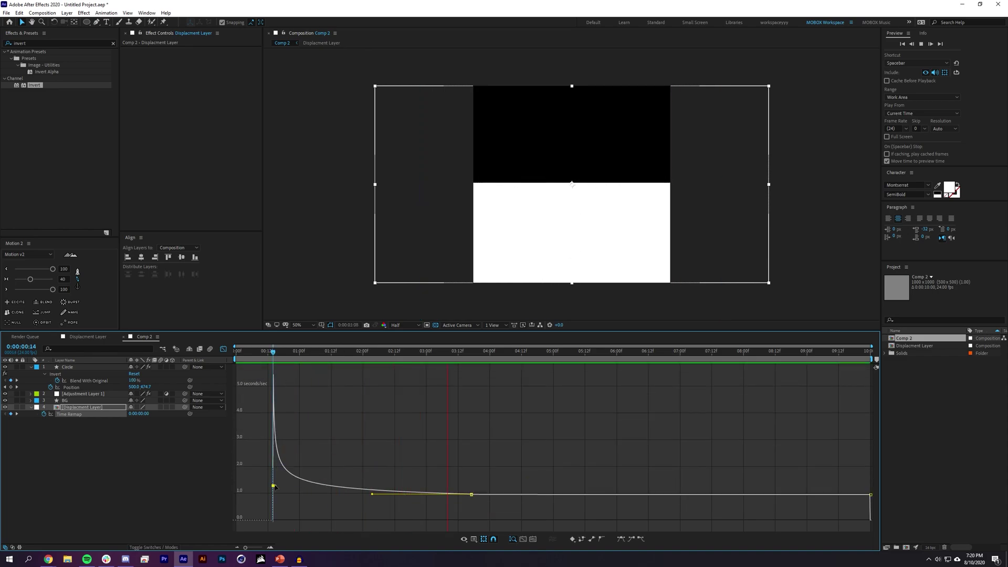
Step: Sharpen the initial peak of the Time Remap speed graph, and check the ripple around the circle's impact and from the start
left_click_drag(275, 486, 273, 486)
left_click_drag(273, 352, 263, 352)
key("space")
key("space")
left_click(272, 359)
left_click_drag(272, 359, 286, 356)
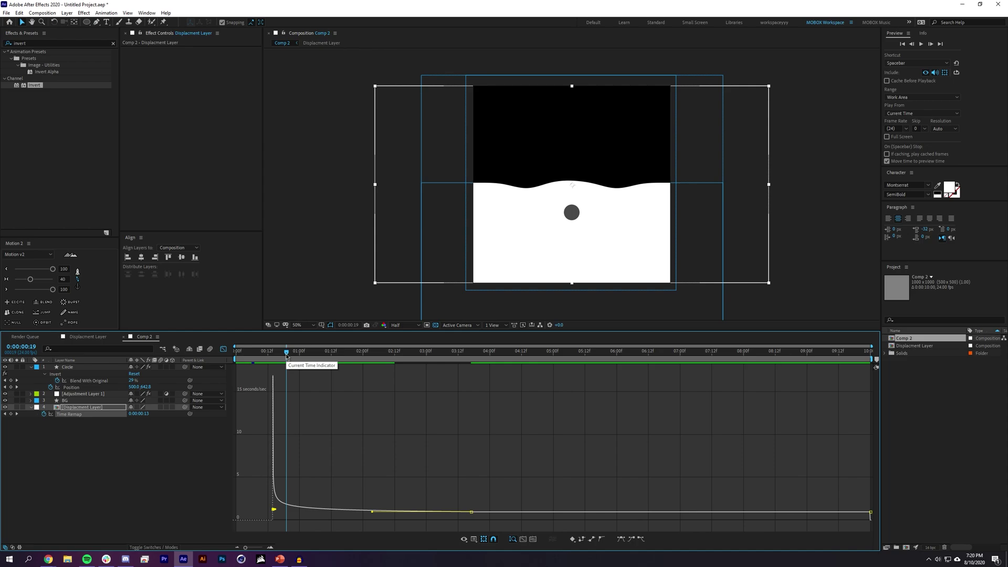
left_click(273, 353)
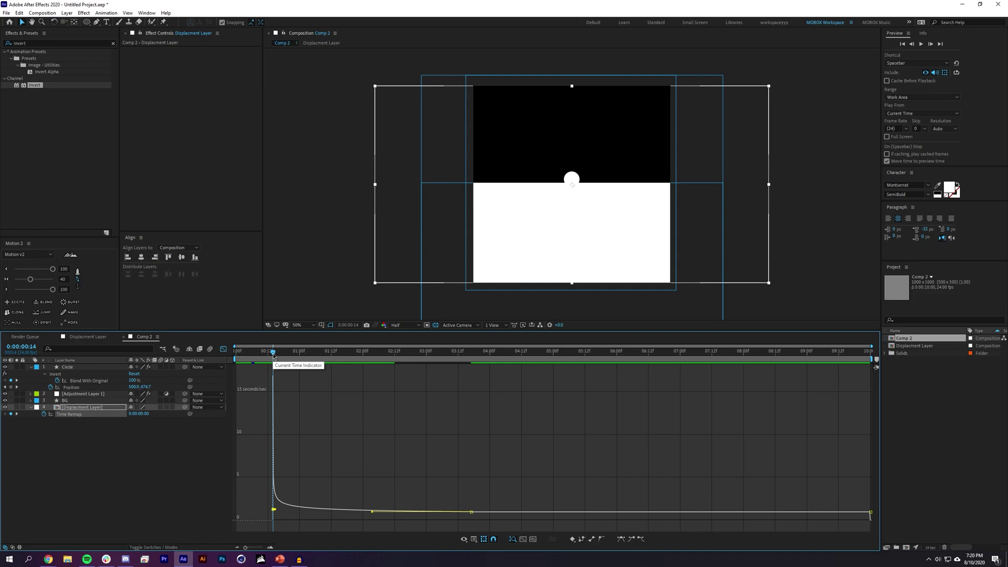
key("Home")
key("space")
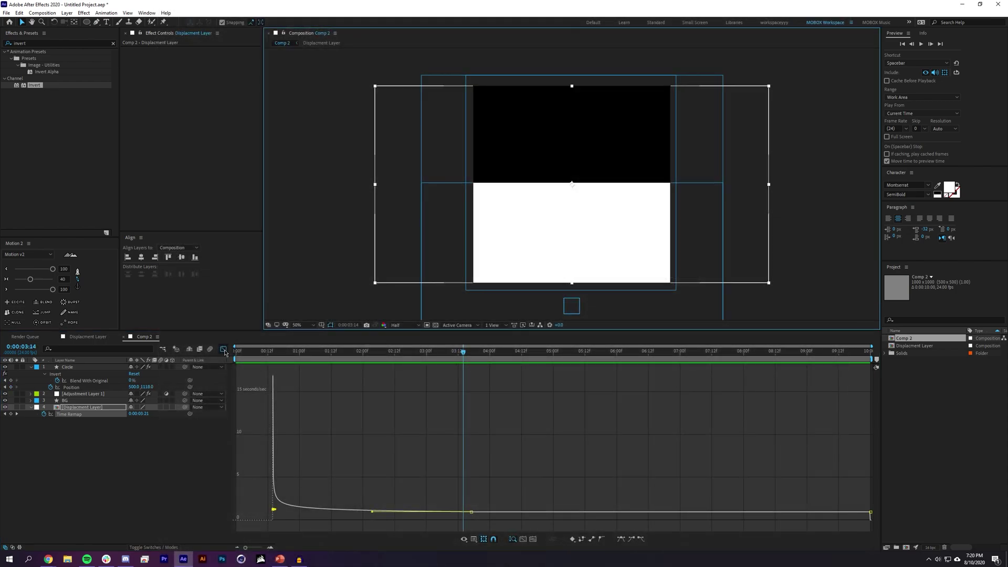
Step: Preview the eased animation, and move the circle's Blend With Original keyframes to about 0:00:00:13 and 0:00:00:16
left_click(223, 350)
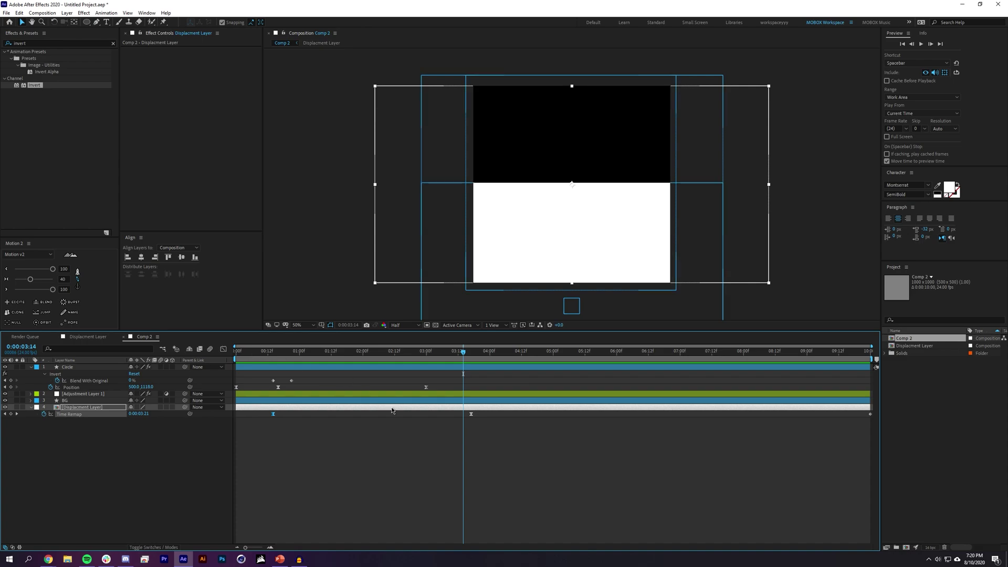
left_click(475, 452)
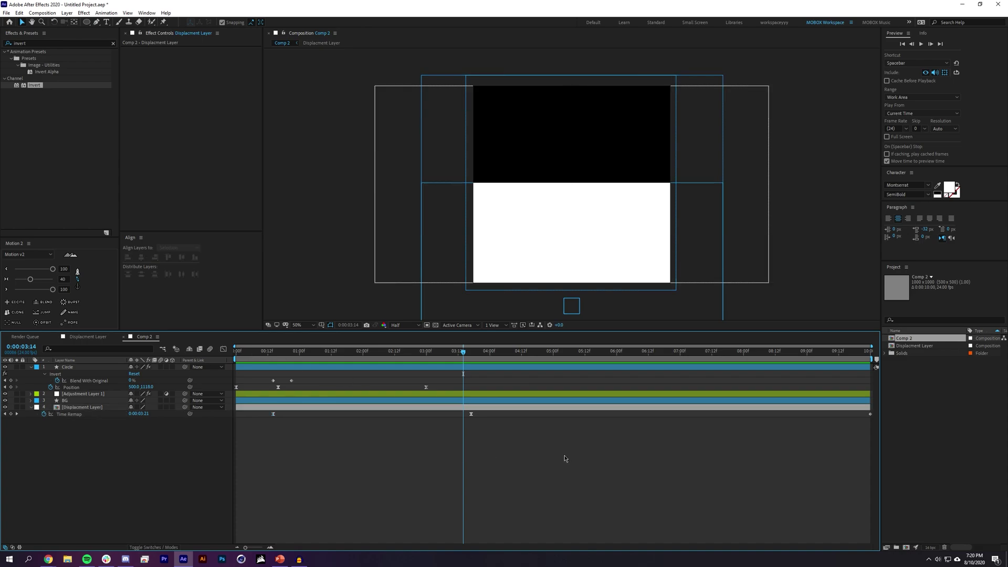
left_click_drag(366, 353, 189, 347)
key("space")
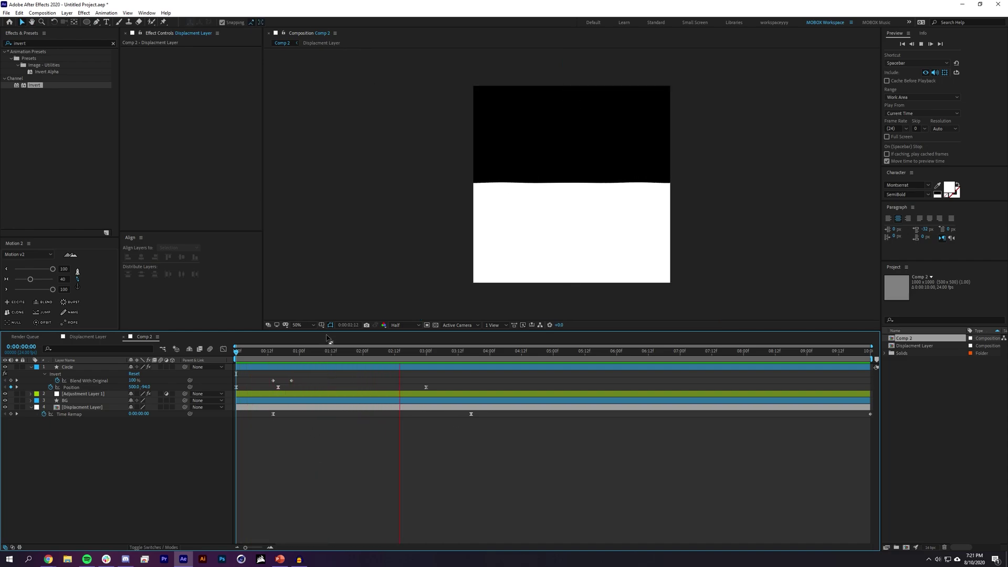
mouse_move(303, 351)
left_mouse_down()
mouse_move(269, 378)
mouse_move(286, 382)
mouse_move(265, 353)
mouse_move(340, 355)
mouse_move(312, 355)
left_mouse_up()
left_click(317, 432)
Step: Find the Fast Box Blur effect and apply it to the circle
left_click(41, 44)
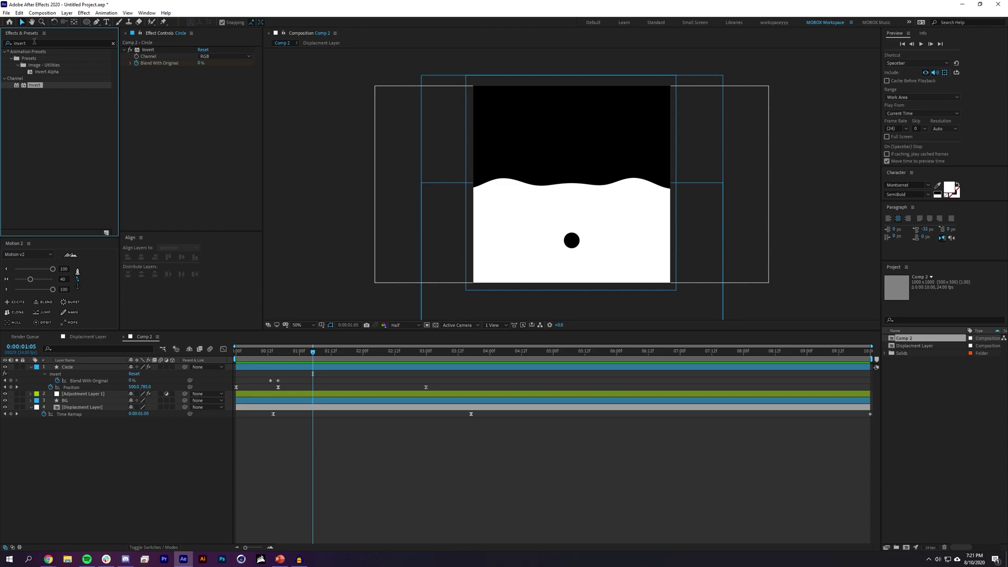
double_click(41, 44)
type("fast")
left_click_drag(46, 101, 456, 289)
Step: Keyframe the circle's Blur Radius from 0 at 0:00:00:16 to 10 at 0:00:02:10
left_click_drag(313, 354, 279, 362)
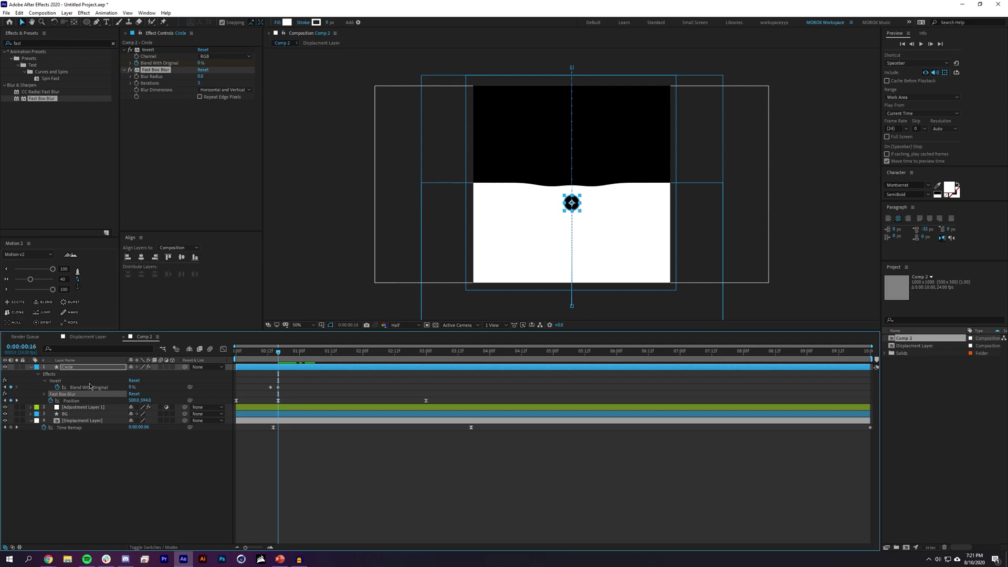
left_click(135, 77)
left_click_drag(283, 354, 324, 352)
left_click_drag(201, 77, 207, 77)
left_click(408, 464)
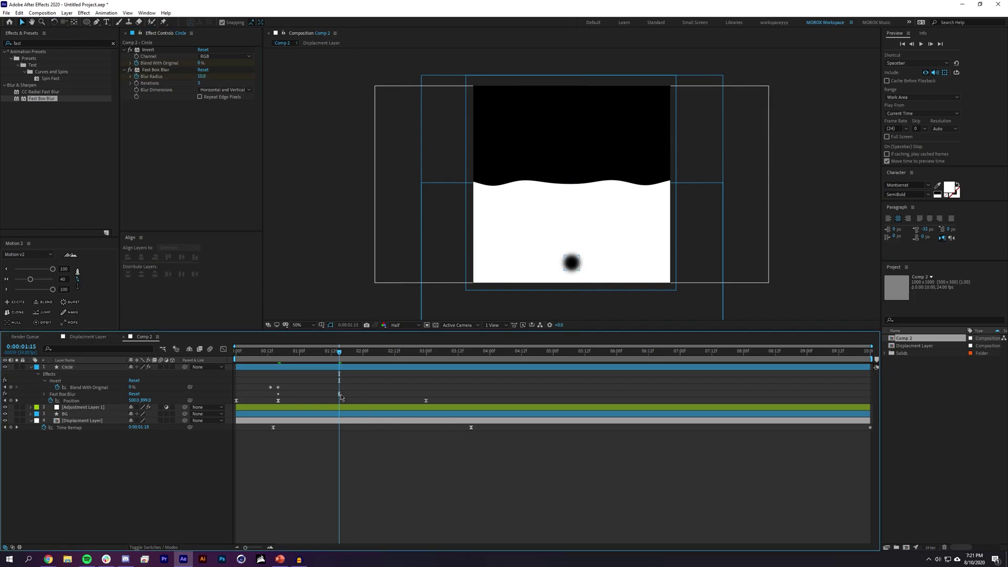
key("u")
key("u")
left_click_drag(339, 394, 389, 393)
Step: Keyframe the circle's Opacity from 100% at 0:00:00:16 to 62% at 0:00:02:10, and preview the fade
left_click_drag(287, 355, 278, 356)
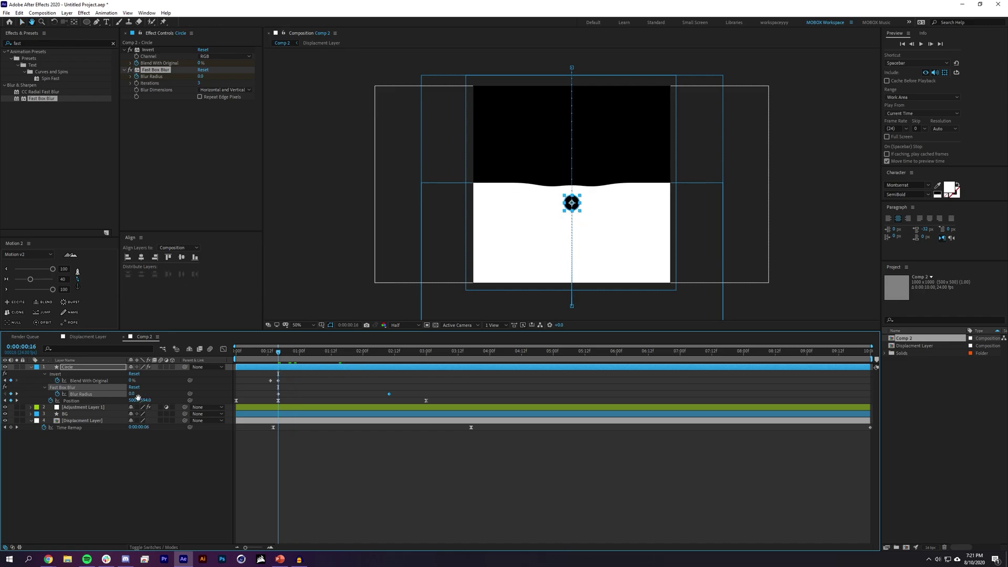
key("t")
left_click(50, 374)
key("u")
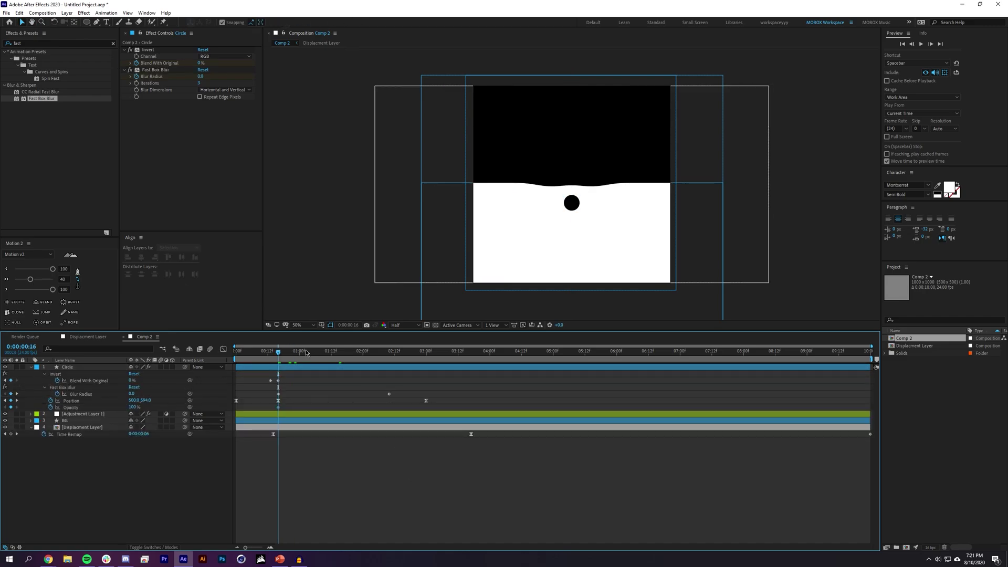
left_click_drag(278, 355, 361, 356)
left_click_drag(134, 409, 120, 409)
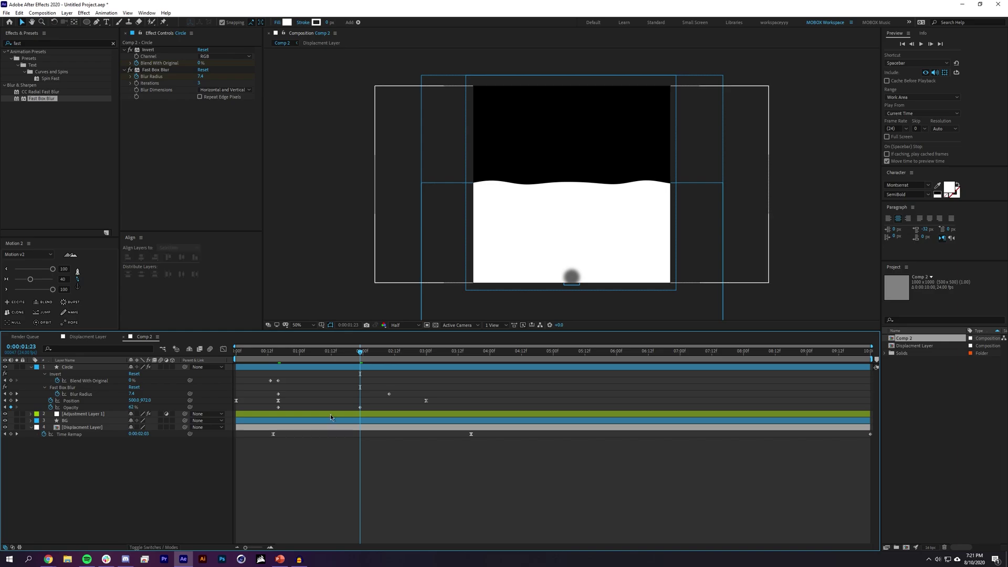
key("space")
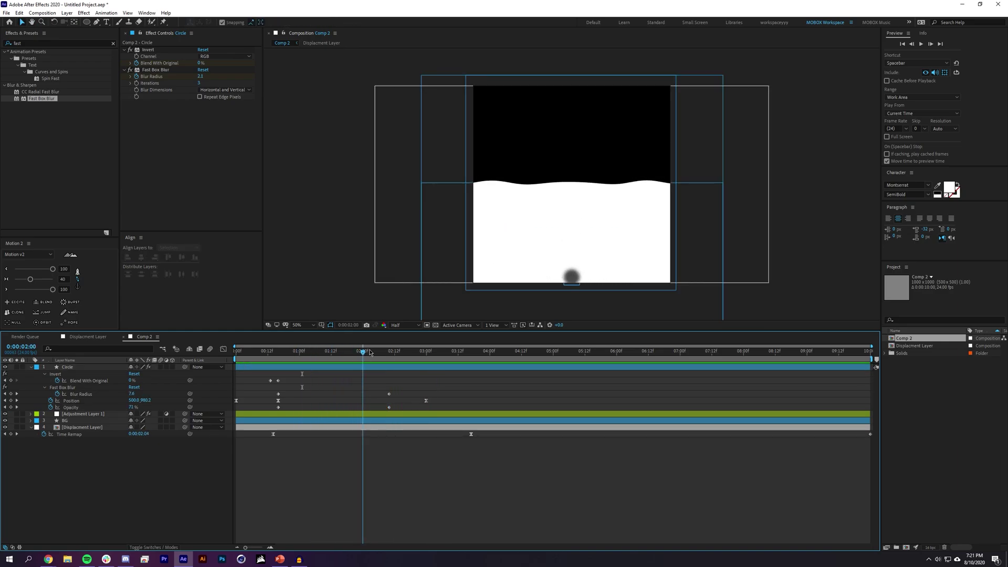
Step: Preview the blurred drop, collapse the circle's properties, enable motion blur on all layers, and preview the animation again
left_click(236, 352)
key("space")
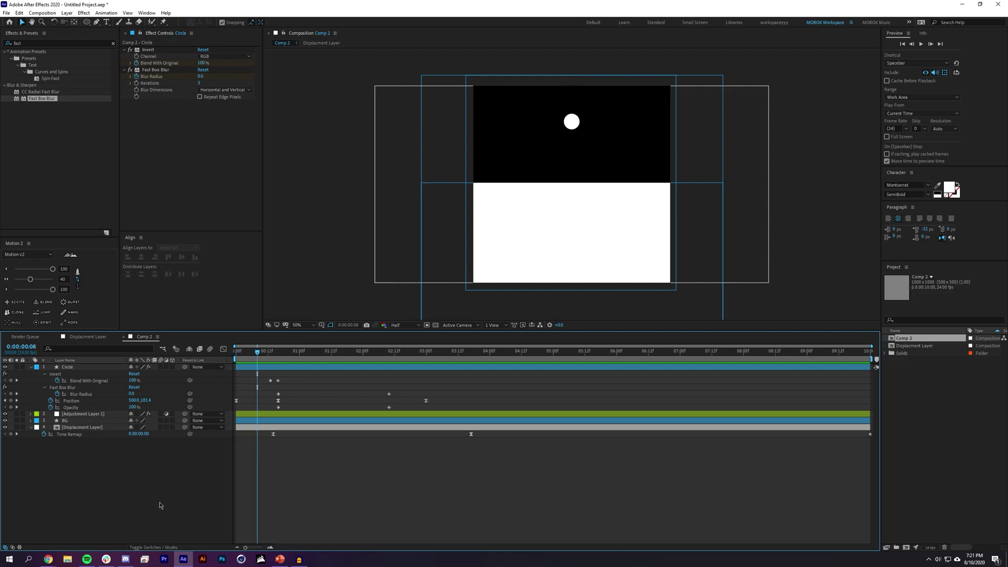
left_click(31, 367)
key("space")
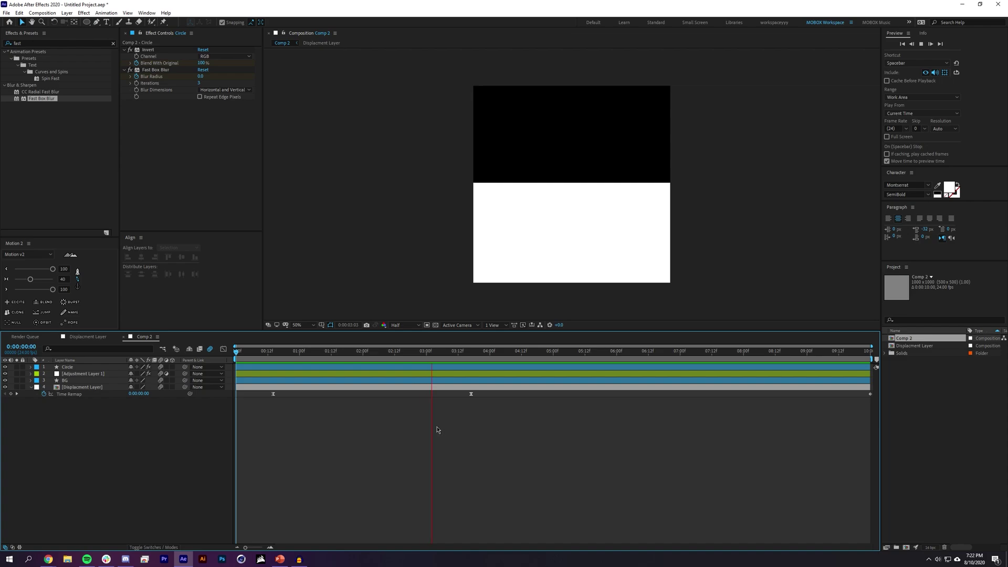
key("space")
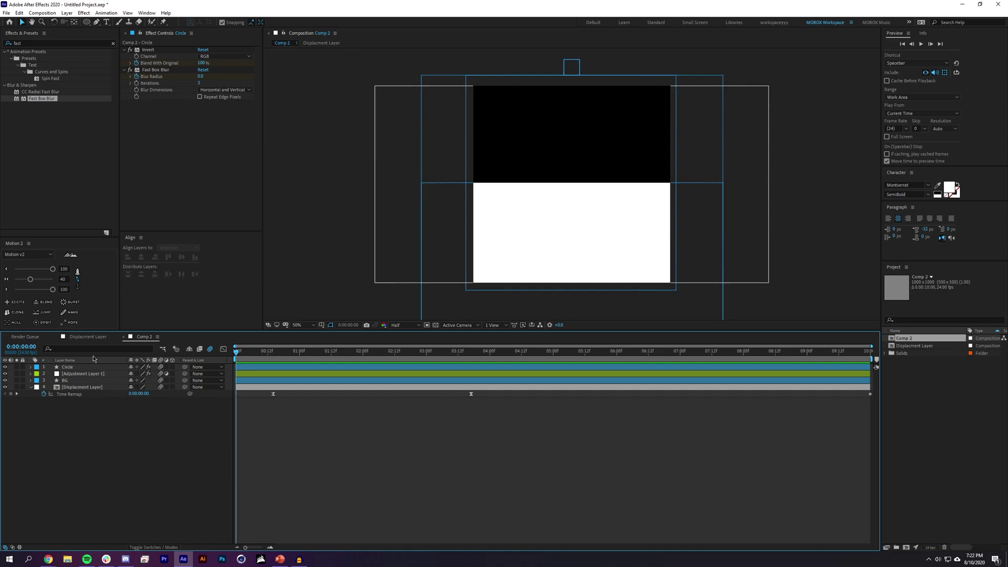
Step: Pre-compose all four layers of Comp 2 into a new composition named Main Comp
left_click_drag(237, 354, 492, 353)
left_click(68, 367)
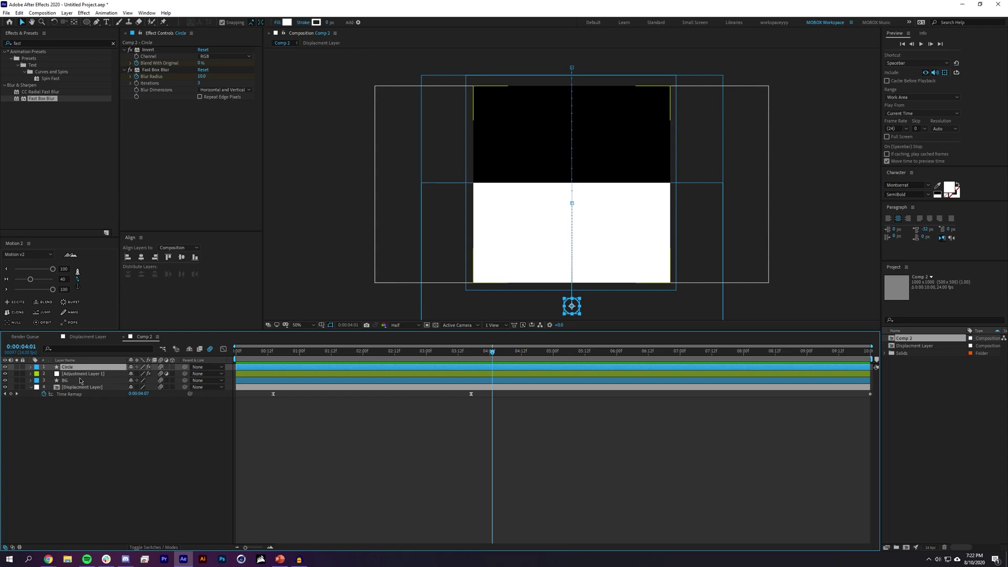
left_click(79, 387, "shift")
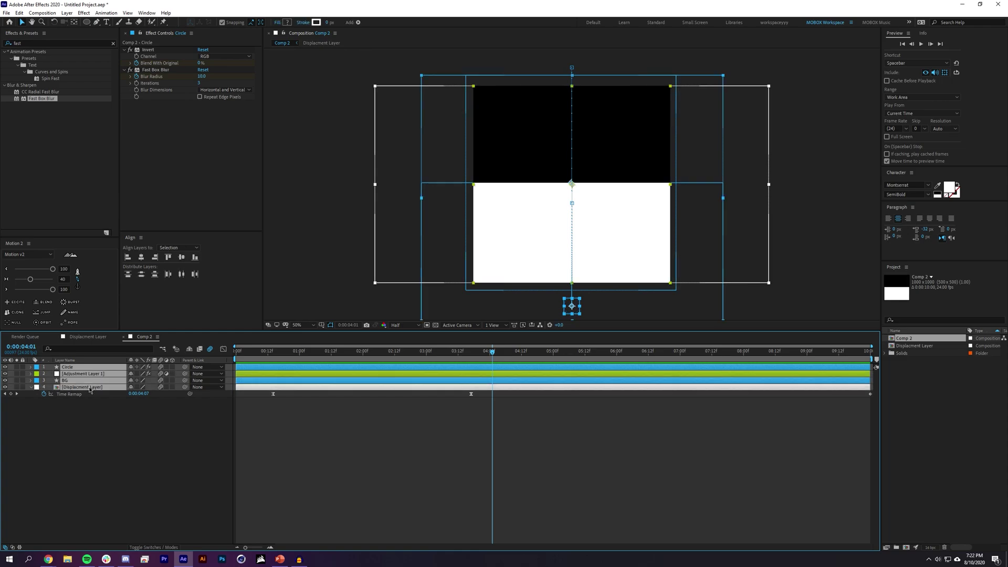
key("ctrl+shift+c")
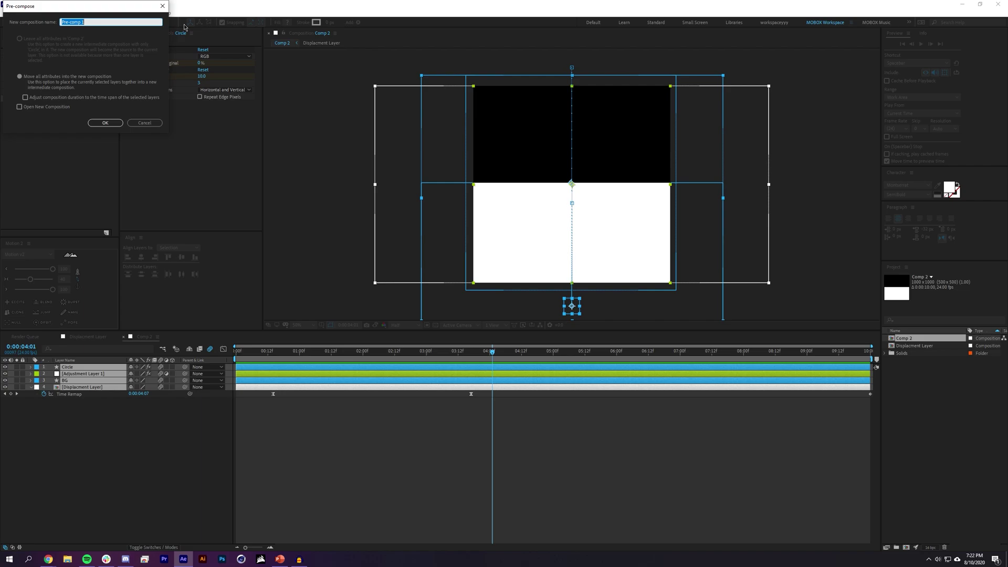
key("BackSpace")
type("Main Comp")
key("Return")
Step: Keyframe the Main Comp layer's Rotation from 0° at 0:00:02:12 to 180° at 0:00:04:00
key("space")
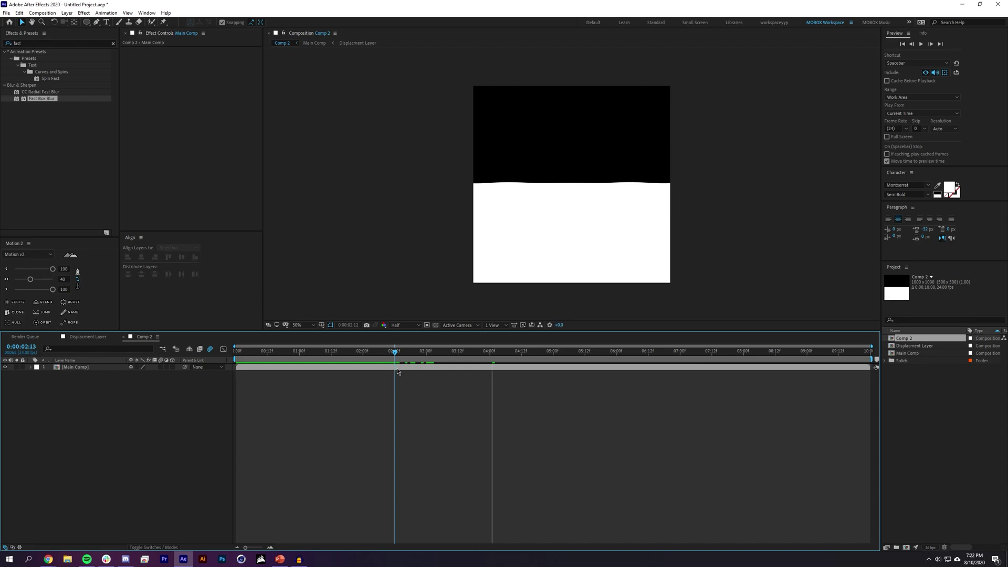
key("space")
left_click(100, 367)
mouse_move(395, 362)
left_mouse_down()
mouse_move(364, 366)
mouse_move(395, 363)
left_mouse_up()
key("r")
left_click(51, 374)
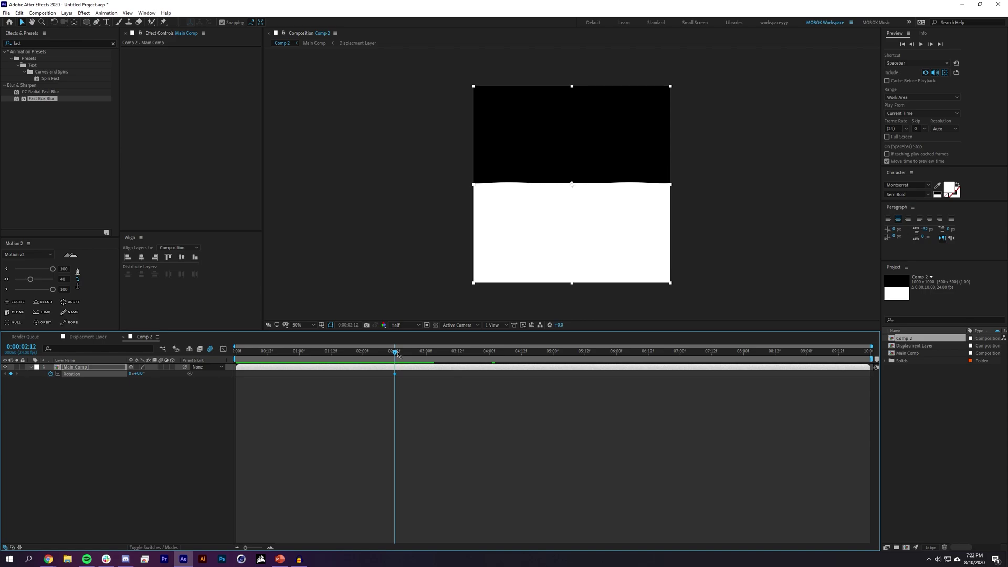
left_click_drag(395, 352, 489, 352)
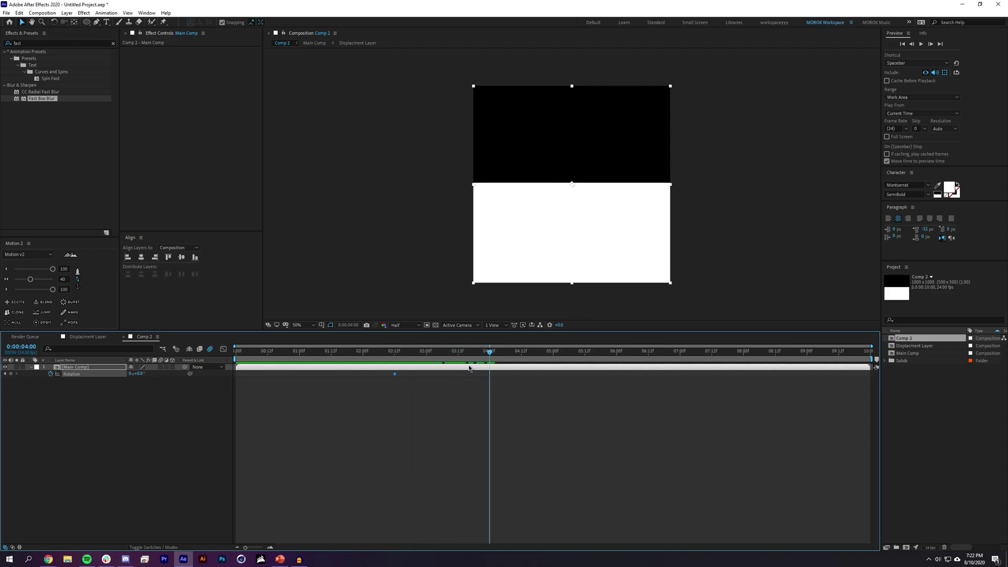
left_click(140, 374)
type("180")
key("Return")
left_click(465, 403)
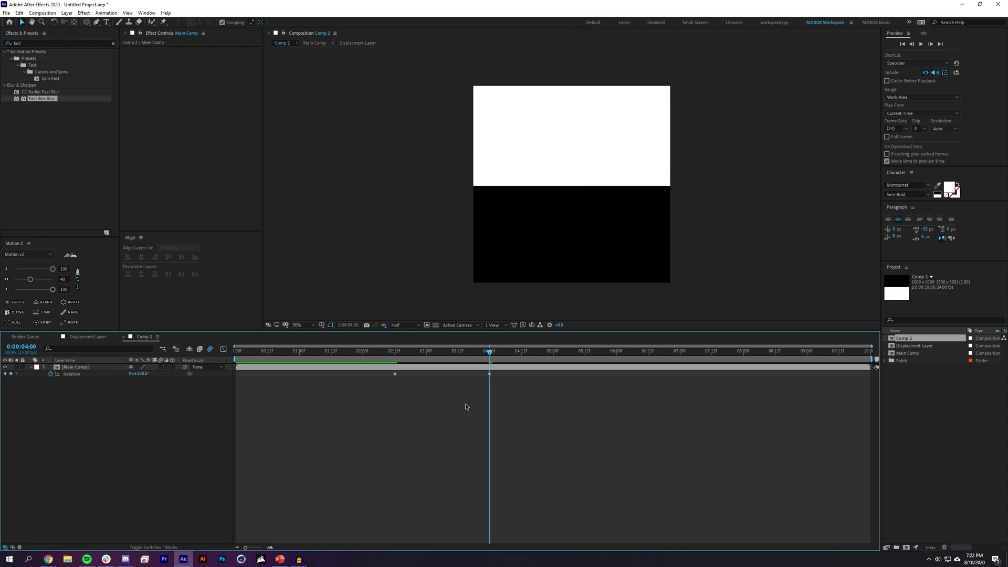
Step: End the Main Comp layer at 0:00:04:00 and place a duplicate with its rotation keyframes starting there
left_click(500, 368)
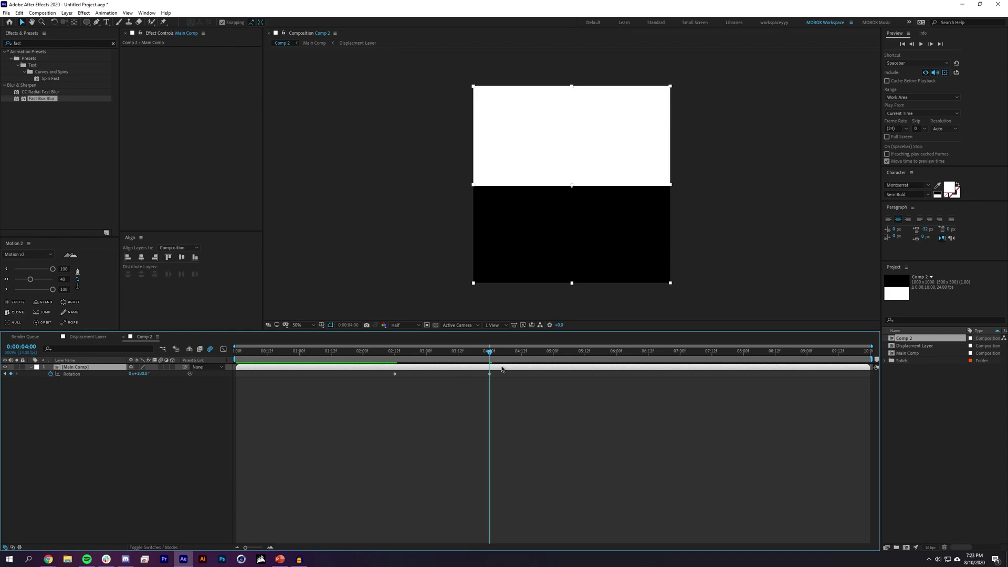
key("ctrl+shift+d")
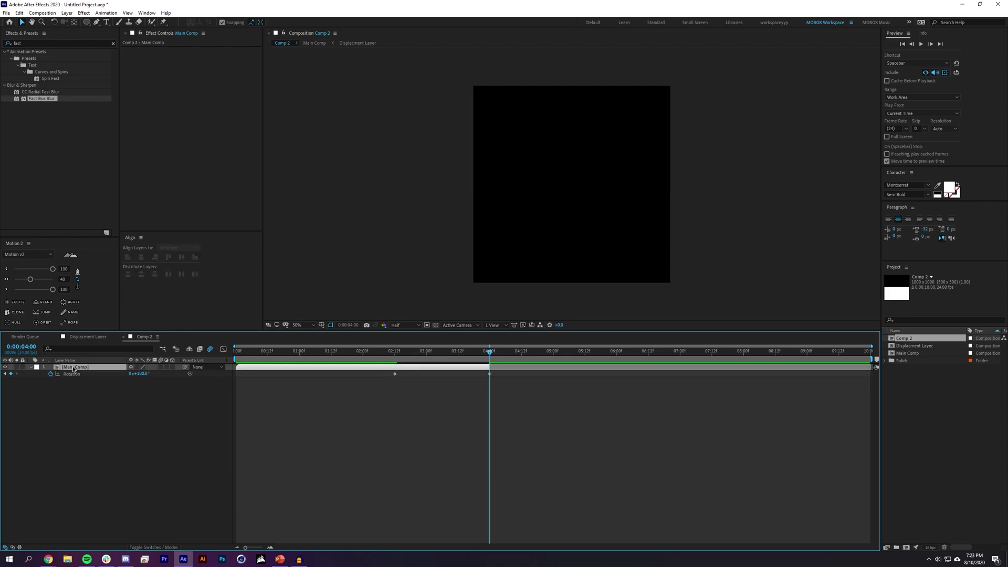
key("u")
left_click_drag(300, 371, 553, 372)
Step: Ease the rotation keyframes of both Main Comp layers with Motion 2 at 100, 40 and 100, and check their speed curves
left_click_drag(760, 429, 388, 358)
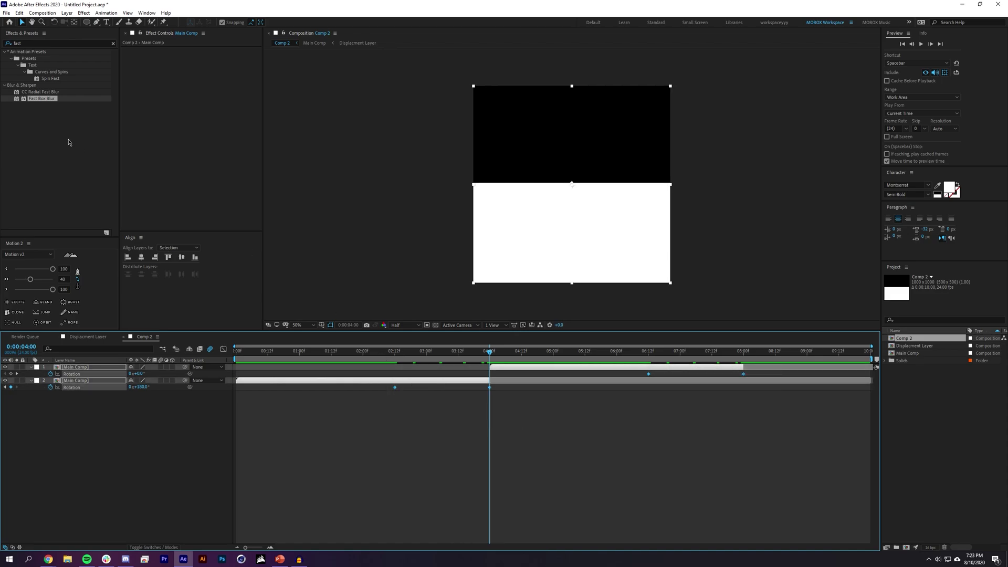
left_click(30, 279)
left_click_drag(42, 236, 42, 198)
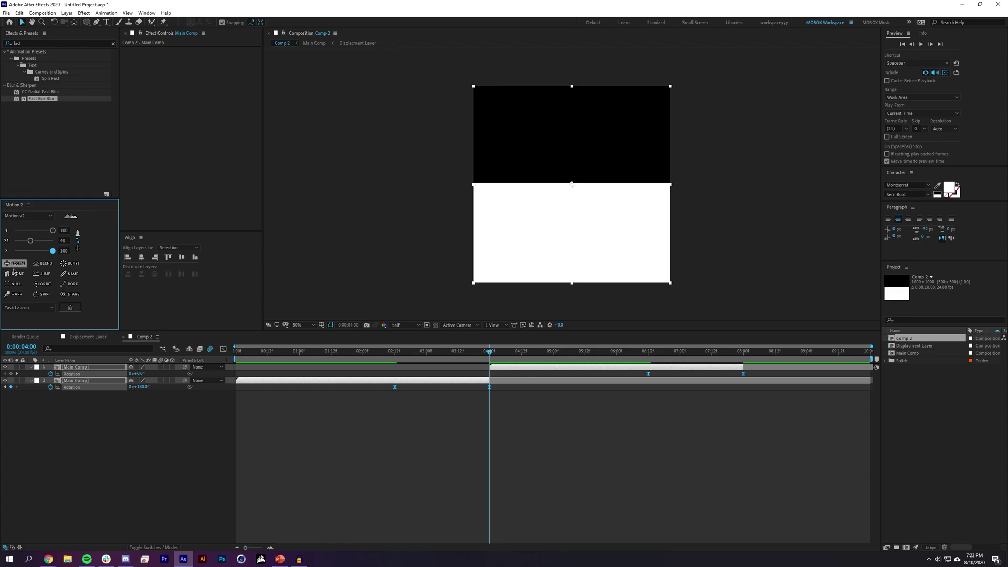
left_click(222, 349)
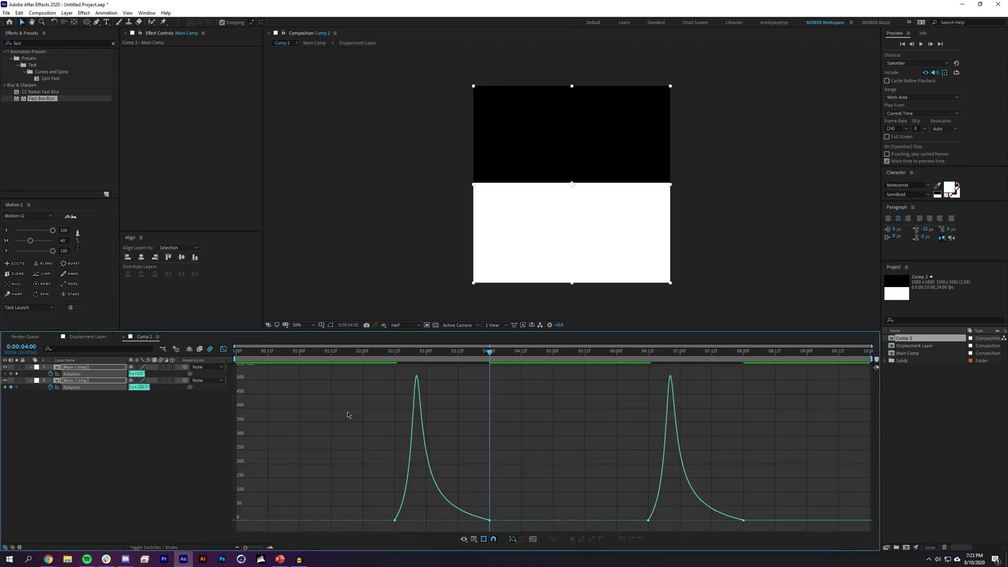
left_click(222, 349)
left_click(480, 476)
left_click(395, 355)
Step: Apply the Invert effect to the second Main Comp layer and inspect the transition around 0:00:04:00
left_click(34, 43)
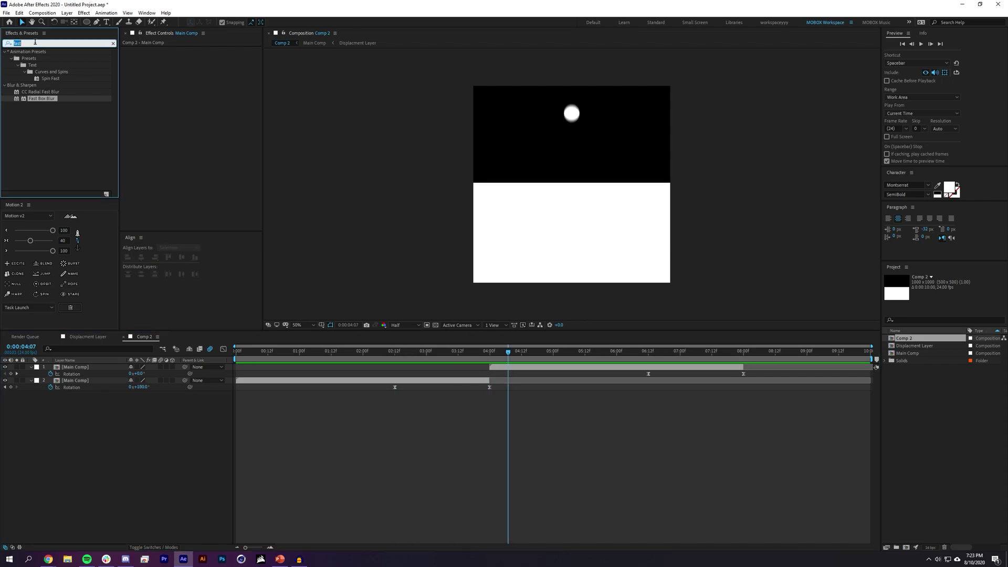
type("invert")
left_click_drag(34, 85, 512, 362)
left_click_drag(397, 354, 494, 351)
left_click(476, 395)
scroll(536, 188, "up", 1)
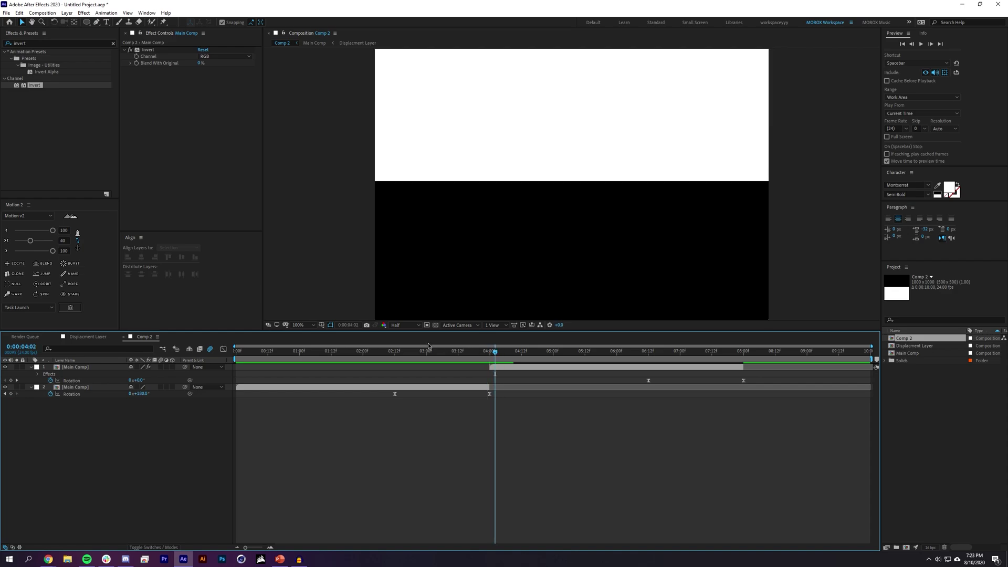
Step: Open Main Comp and overlay the proportional grid on its view
double_click(419, 389)
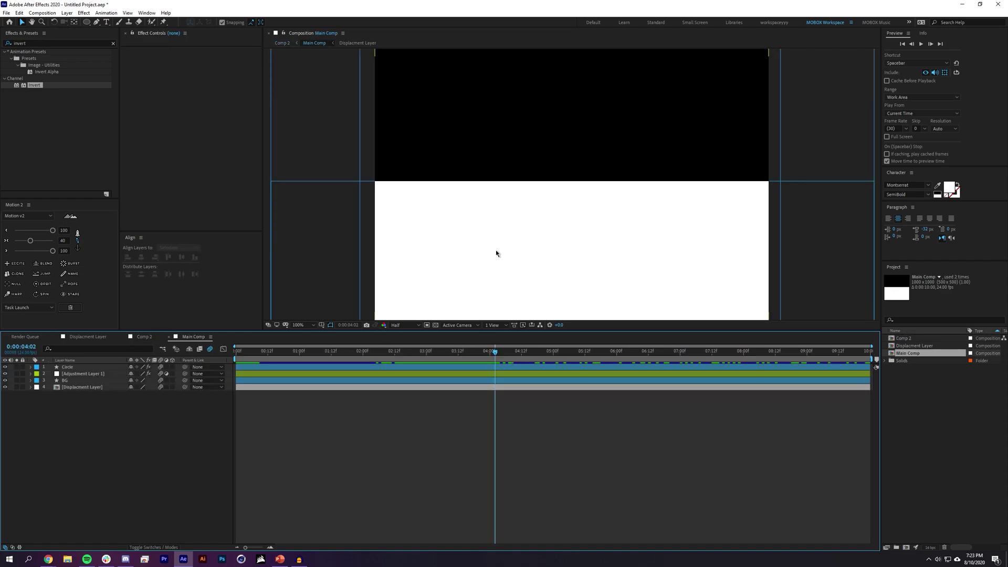
left_click(321, 325)
left_click(341, 344)
key("comma")
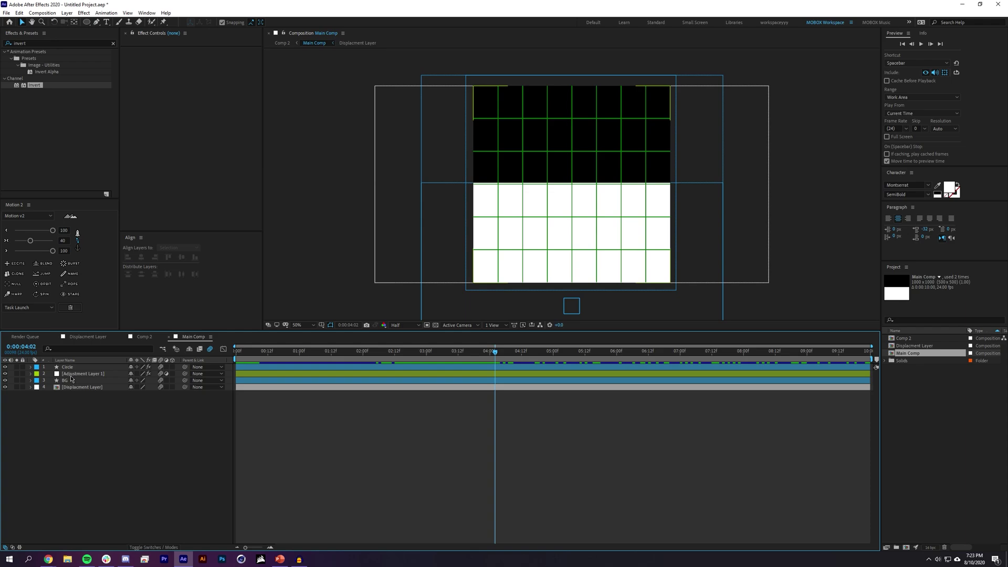
Step: Nudge the BG layer down at 0:00:00:00 so its black-and-white boundary meets the grid's horizontal centre line
left_click(72, 379)
key("Home")
key("period")
key("period")
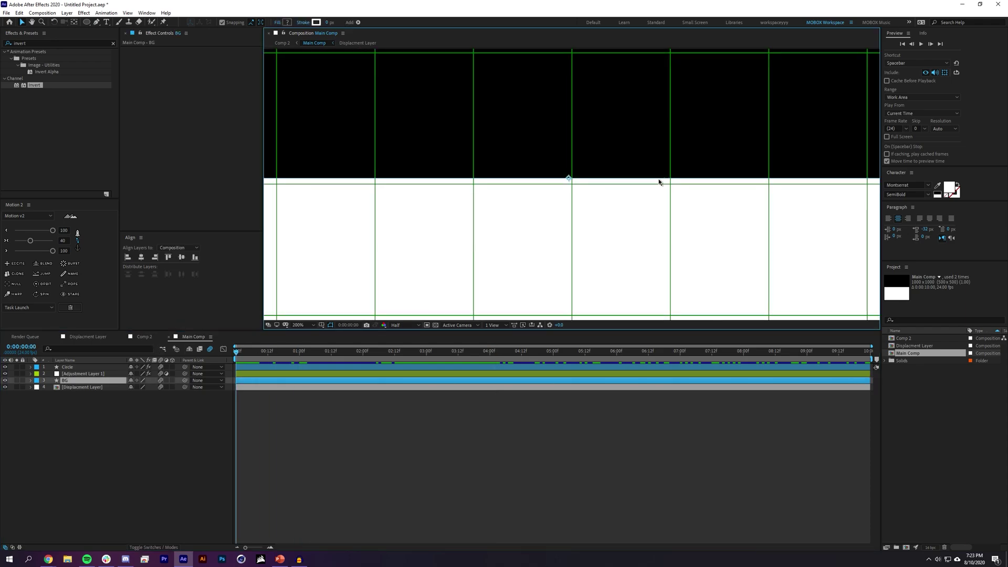
left_click_drag(613, 183, 352, 182)
key("shift+Down")
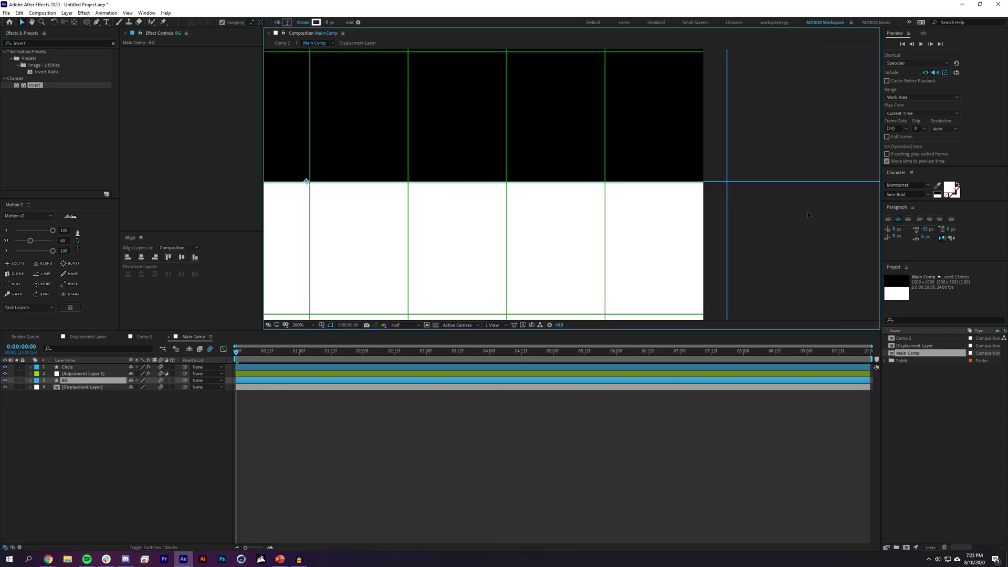
left_click(424, 442)
key("comma")
key("comma")
Step: Return to Comp 2 and end its work area at 0:00:08:00
left_click_drag(244, 355, 741, 356)
left_click(144, 336)
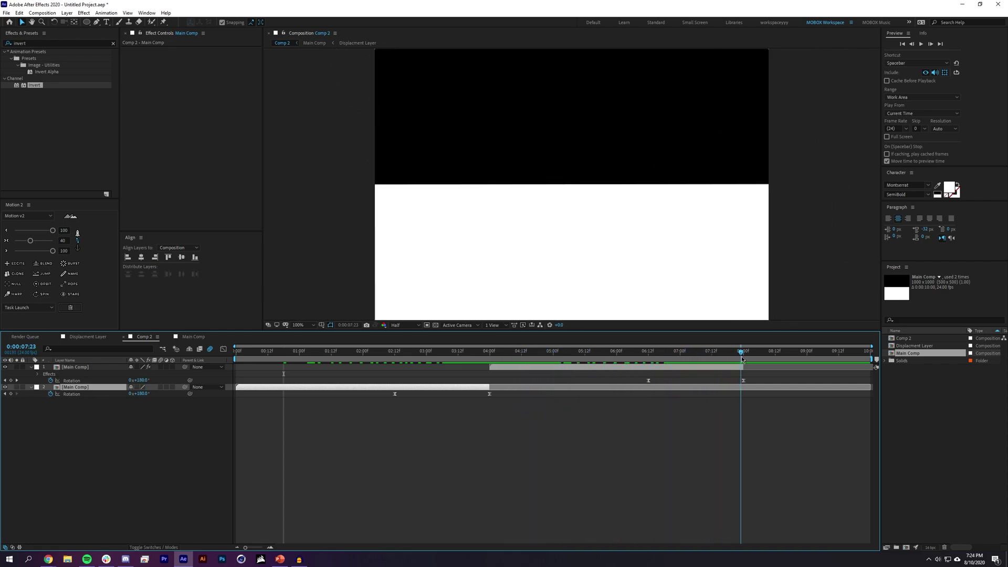
scroll(682, 249, "down", 2)
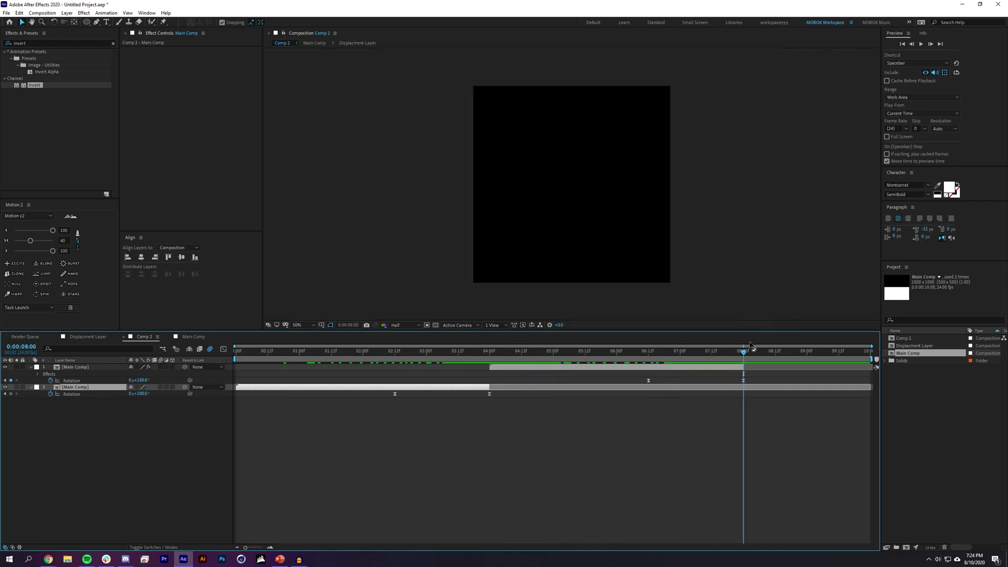
key("n")
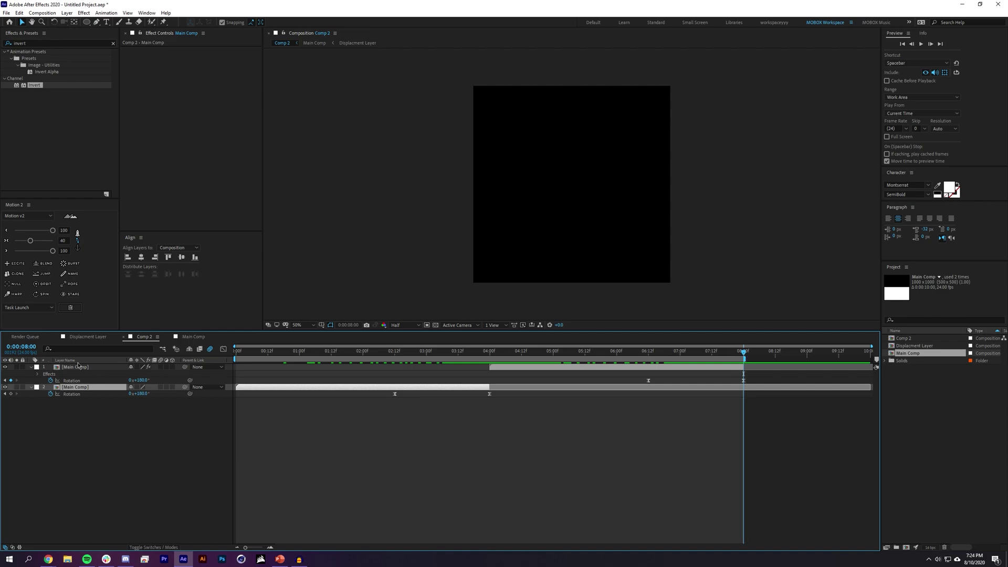
Step: Pre-compose both Main Comp layers into a new composition named Flip Comp
left_click(78, 366)
left_click(80, 387, "shift")
key("ctrl+shift+c")
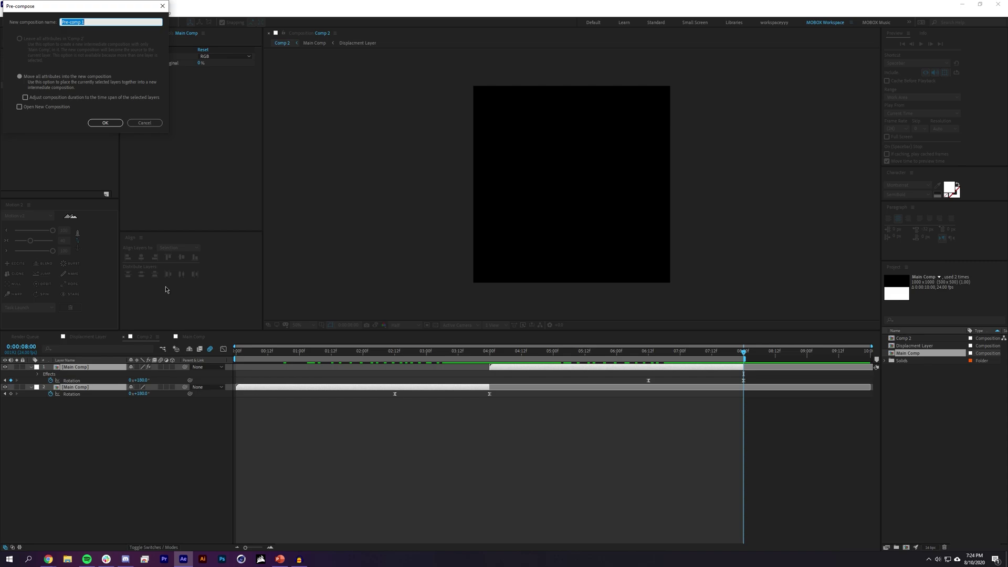
type("Flip Comp")
key("Return")
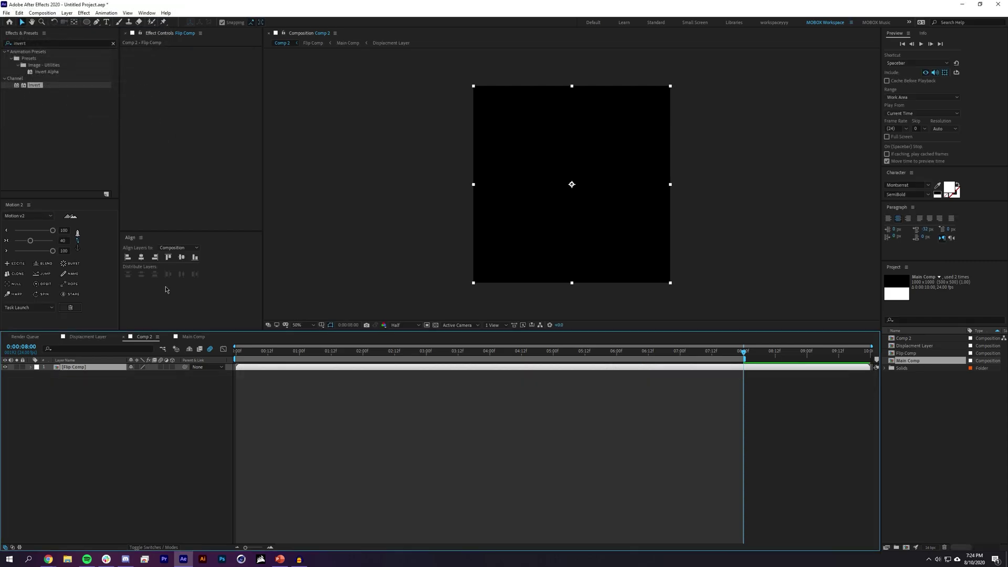
Step: Add a new adjustment layer above the Flip Comp layer
left_click(367, 416)
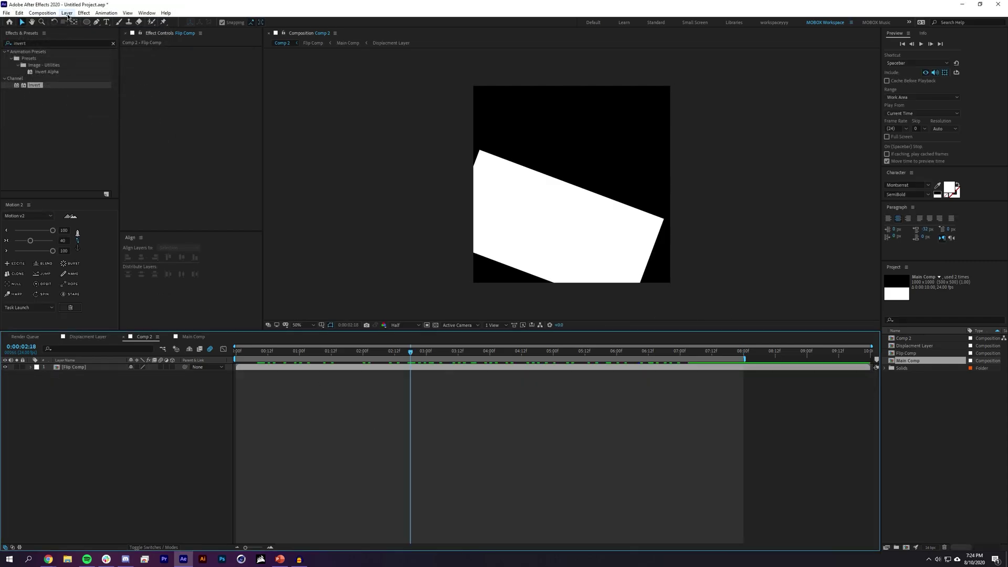
left_click(66, 13)
mouse_move(67, 22)
left_click(214, 73)
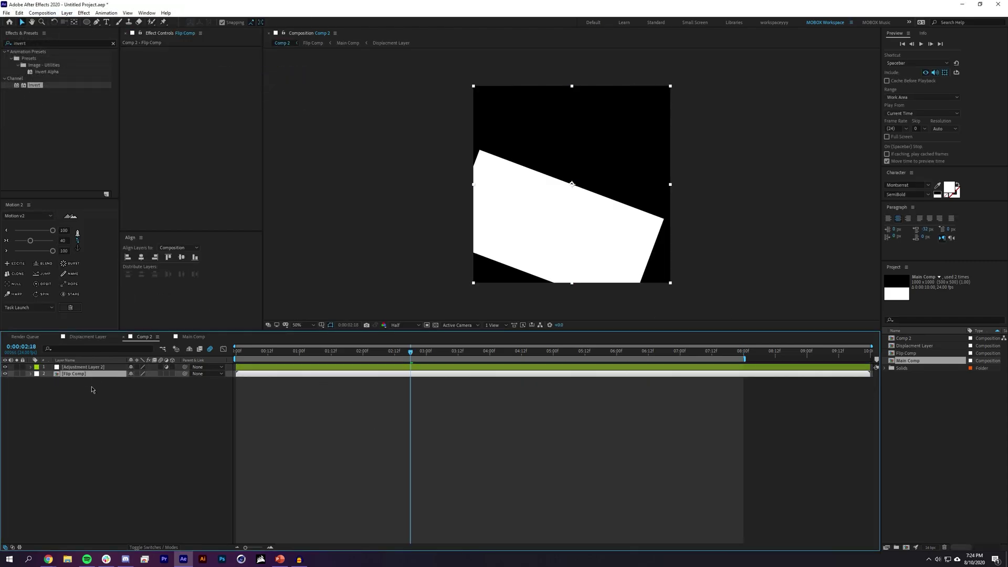
left_click(97, 367)
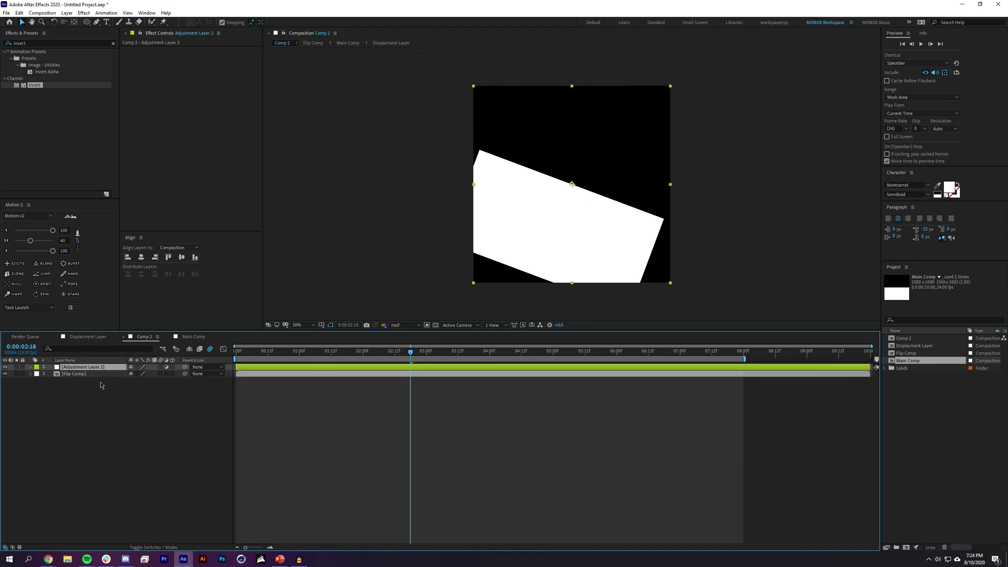
left_click(206, 436)
Step: Create a black 000000 solid and move it to the bottom of the layer stack
left_click(67, 12)
mouse_move(77, 22)
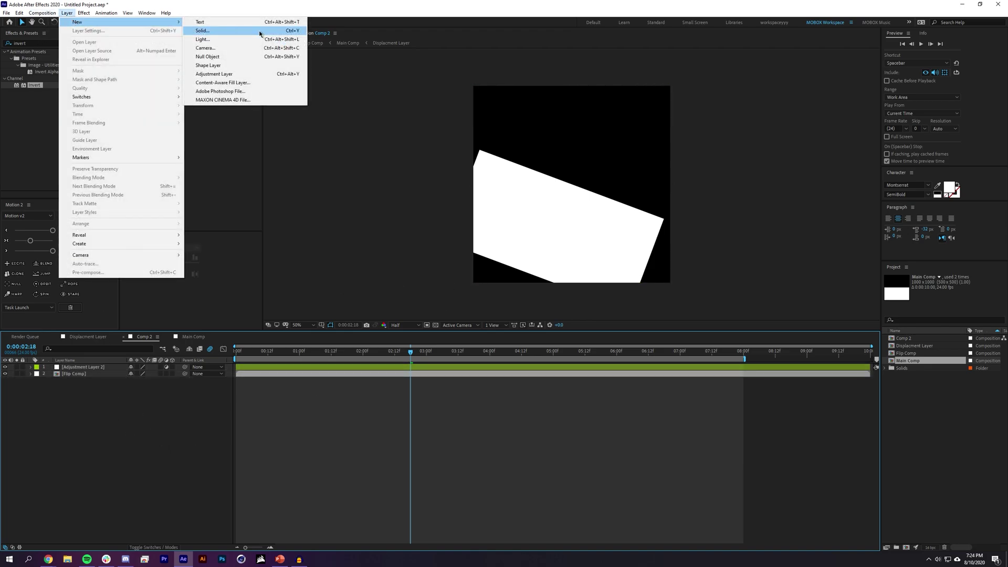
left_click(259, 34)
left_click(417, 318)
type("000000")
left_click(752, 207)
left_click(449, 340)
left_click_drag(87, 369, 98, 395)
left_click(97, 396)
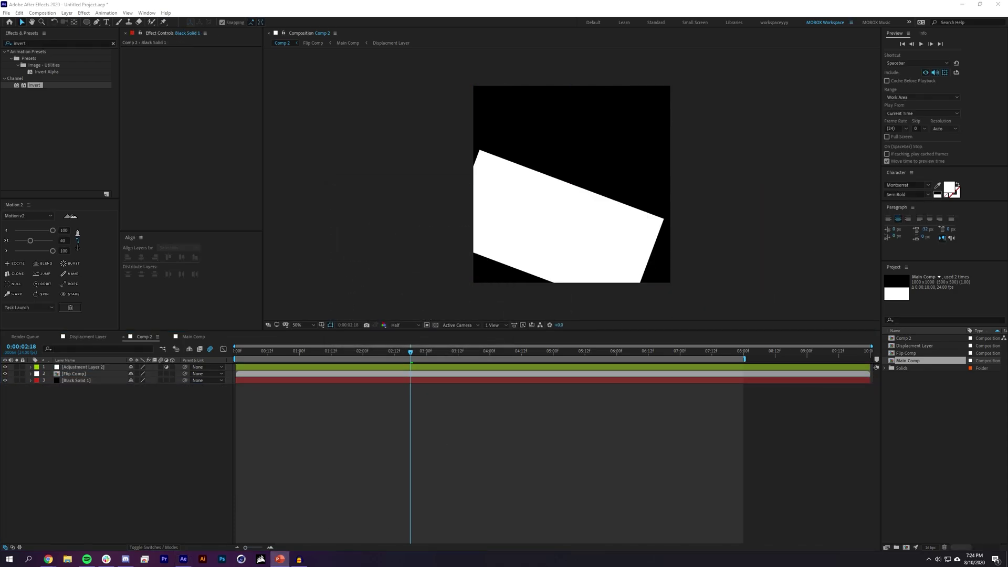
Step: Duplicate the adjustment layer above Flip Comp
left_click(203, 410)
left_click(71, 367)
key("ctrl+d")
left_click(99, 398)
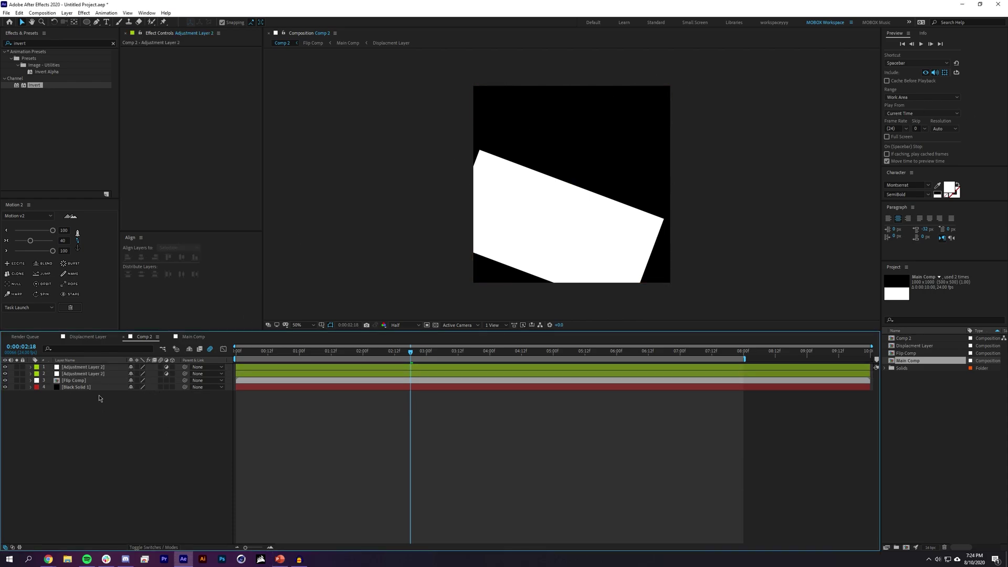
Step: Enable motion blur on both Main Comp layers inside Flip Comp, and scrub through the flip there and in Comp 2
left_click(46, 44)
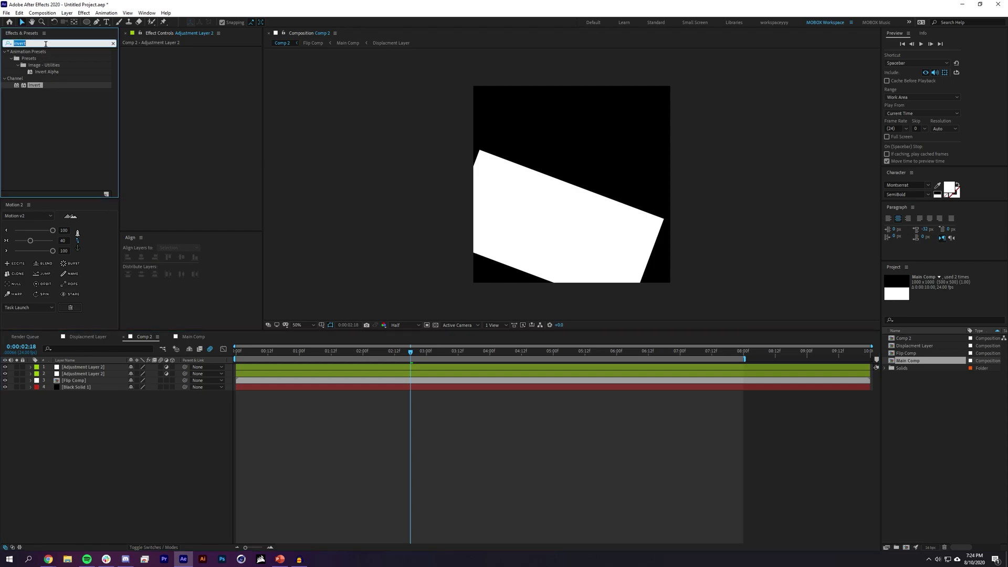
double_click(86, 380)
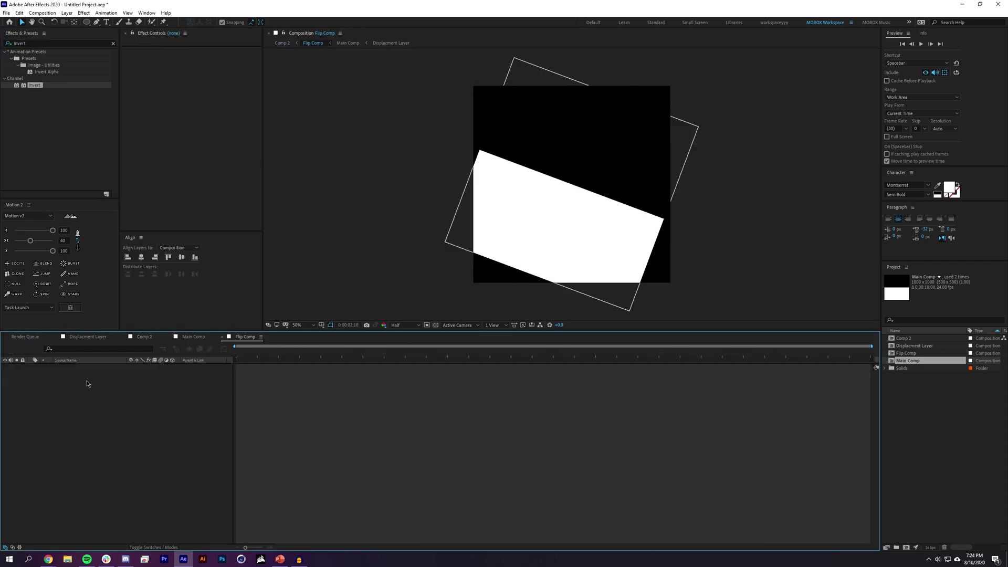
left_click_drag(161, 367, 160, 373)
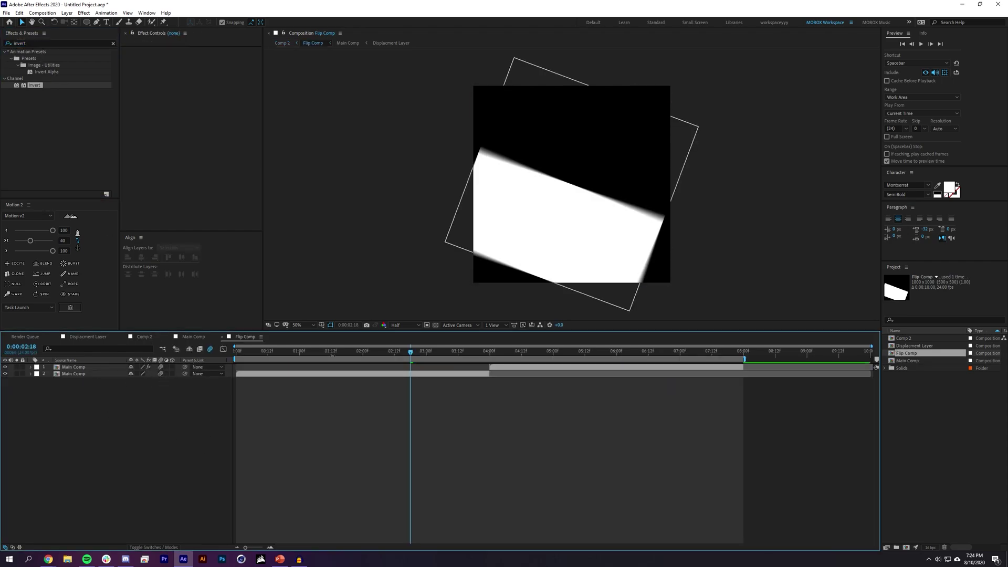
left_click_drag(351, 350, 429, 349)
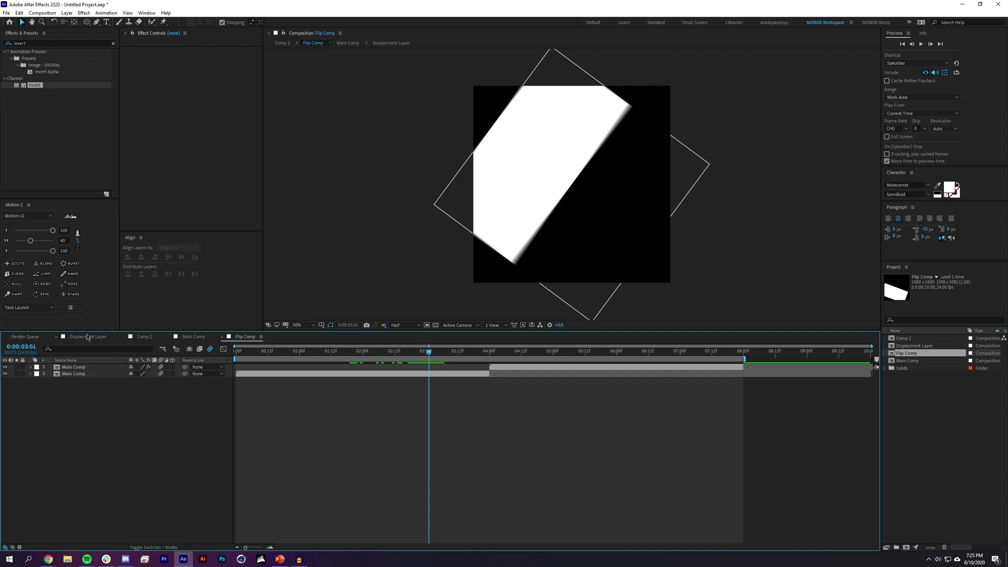
left_click(144, 336)
left_click(389, 453)
left_click_drag(314, 351, 518, 346)
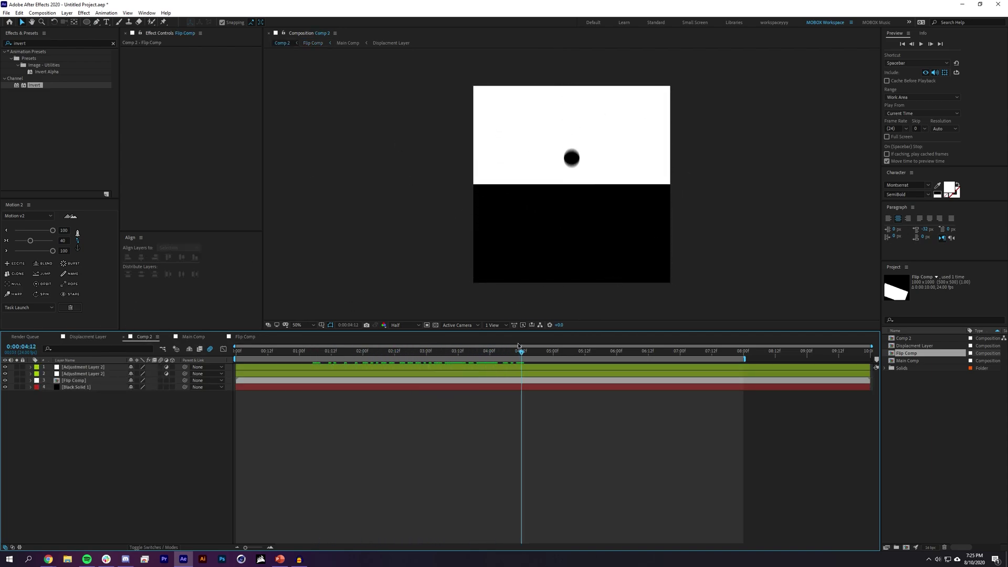
Step: Apply CC Lens to the lower adjustment layer and set its Size to 377
double_click(62, 40)
type("cc lens")
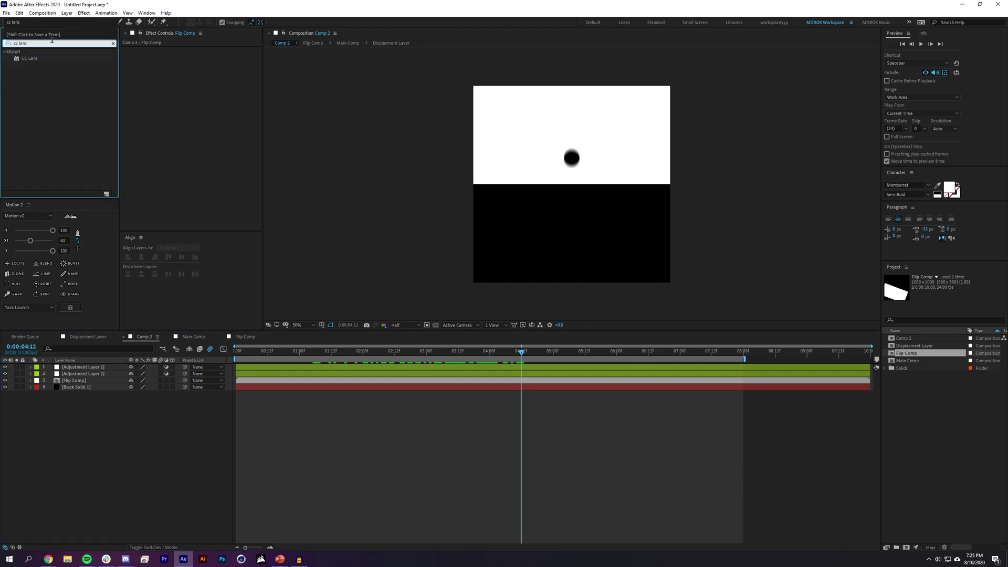
left_click_drag(29, 58, 91, 373)
left_click_drag(204, 65, 90, 83)
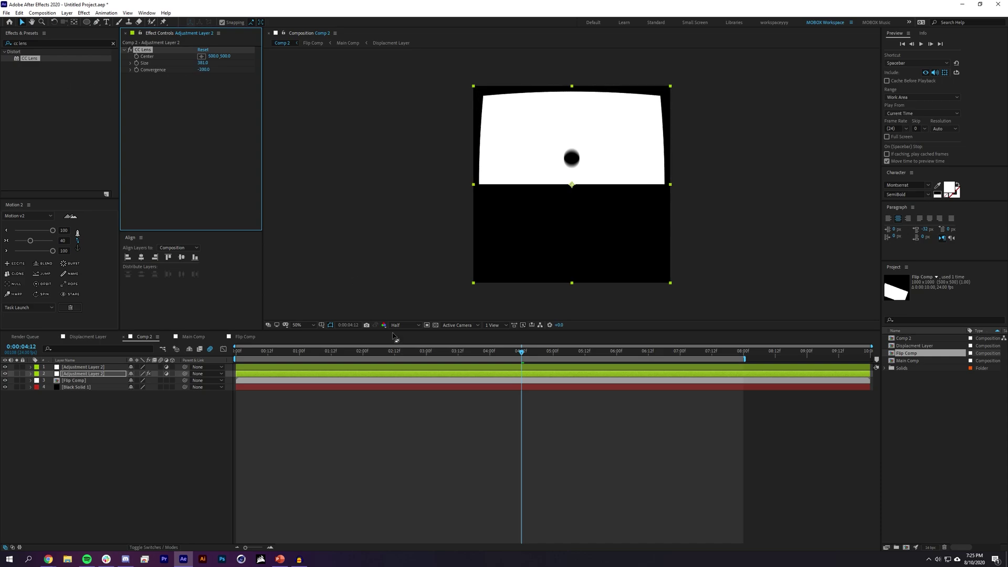
left_click_drag(202, 63, 236, 64)
left_click(590, 391)
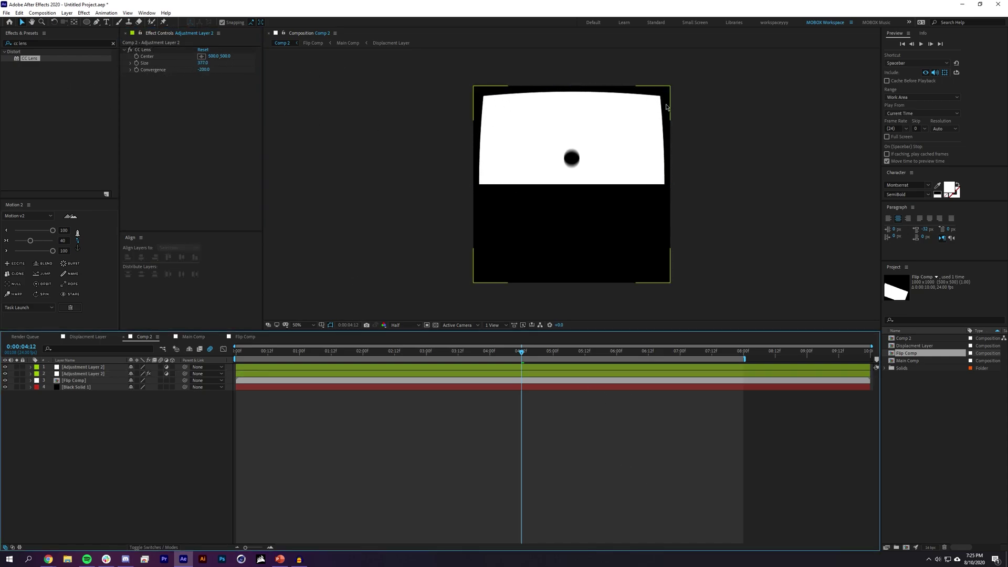
Step: Apply Venetian Blinds to the Flip Comp layer with a direction of -90° and a width of 5
left_click(63, 42)
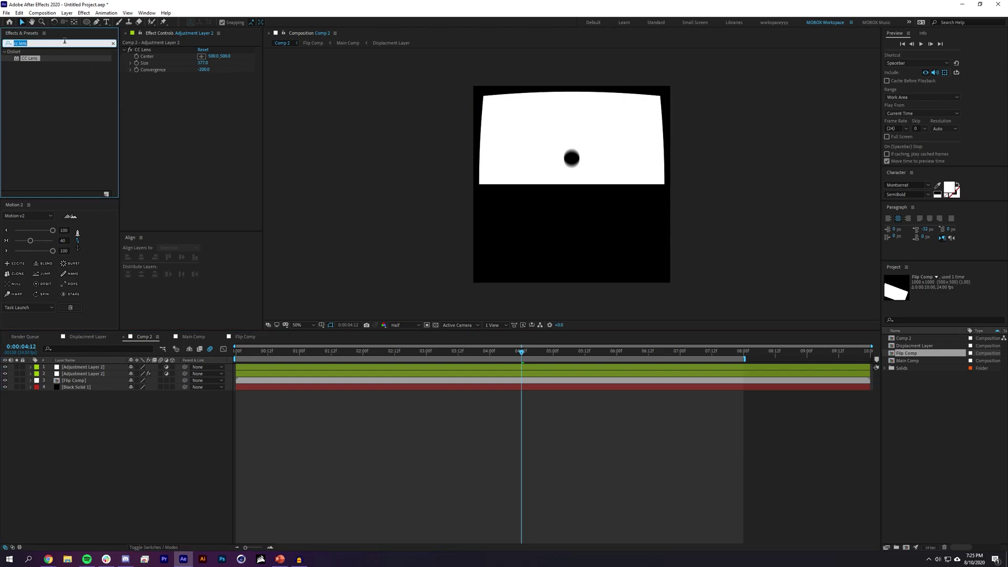
type("vene")
left_click(58, 73)
left_click_drag(58, 75, 101, 380)
left_click_drag(192, 60, 124, 69)
left_click_drag(199, 86, 188, 86)
Step: Set the preview resolution to Full and slightly increase the width of the Venetian Blinds lines
key("period")
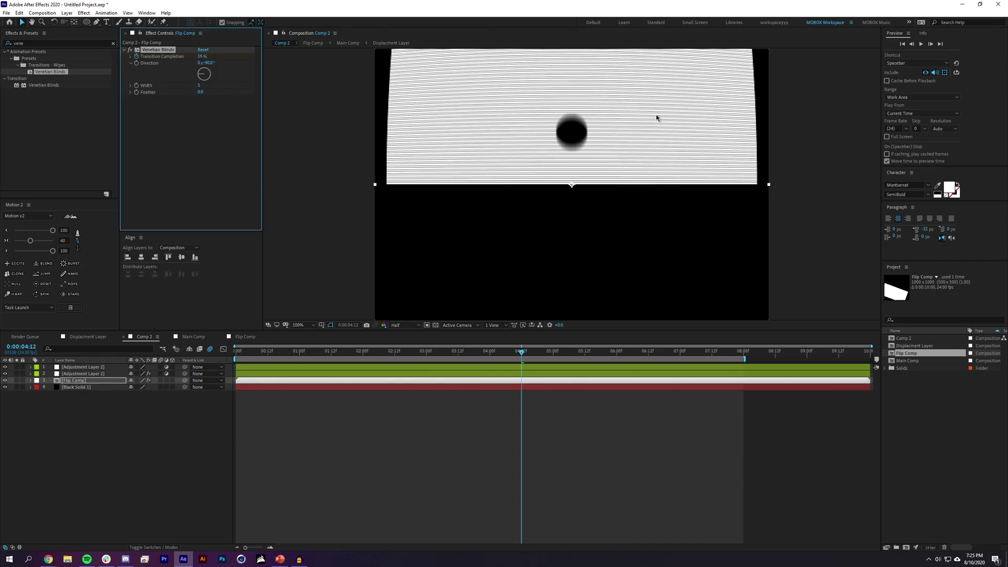
key("period")
left_click(396, 325)
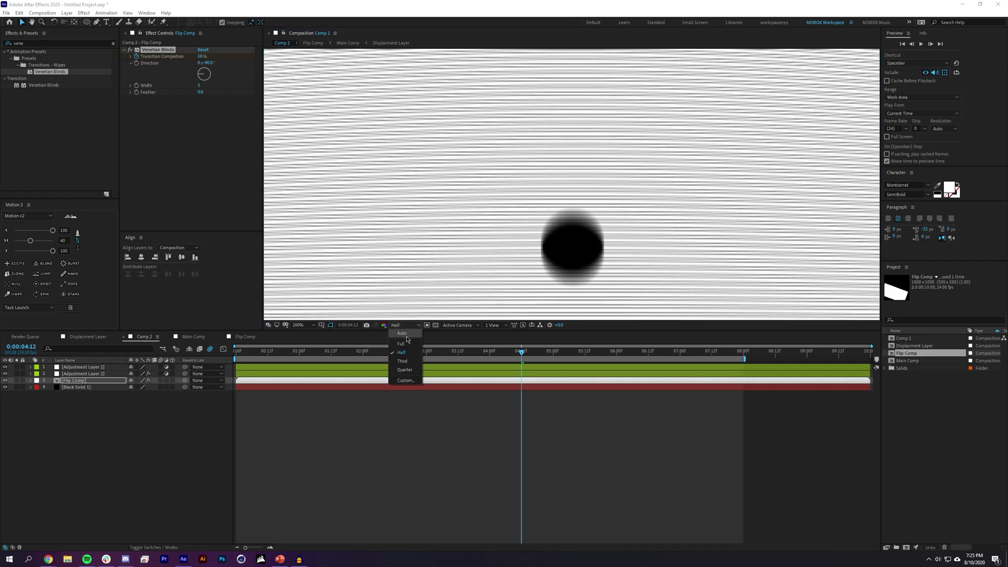
left_click(403, 338)
key("comma")
key("comma")
left_click_drag(660, 205, 659, 188)
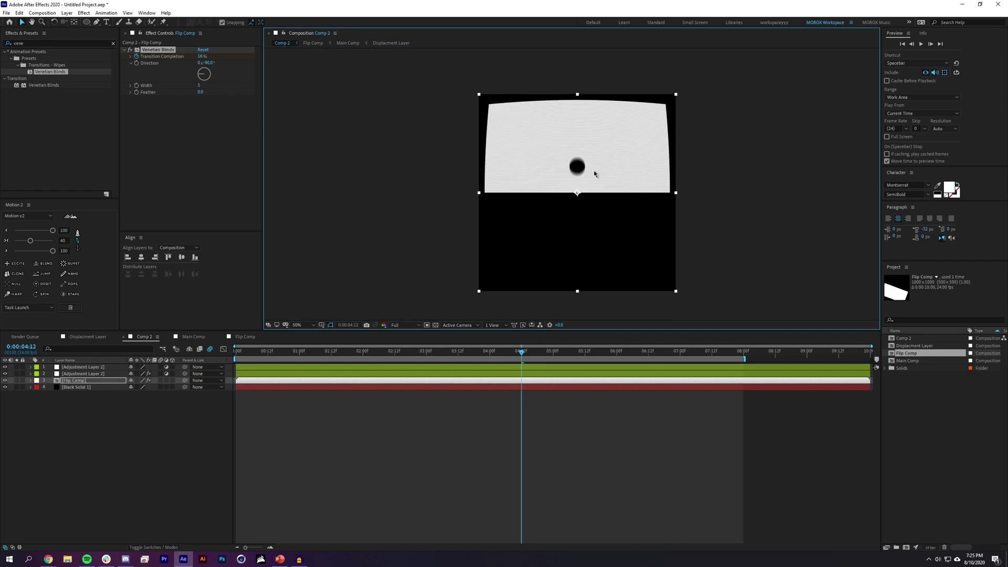
left_click_drag(200, 85, 216, 91)
left_click(621, 431)
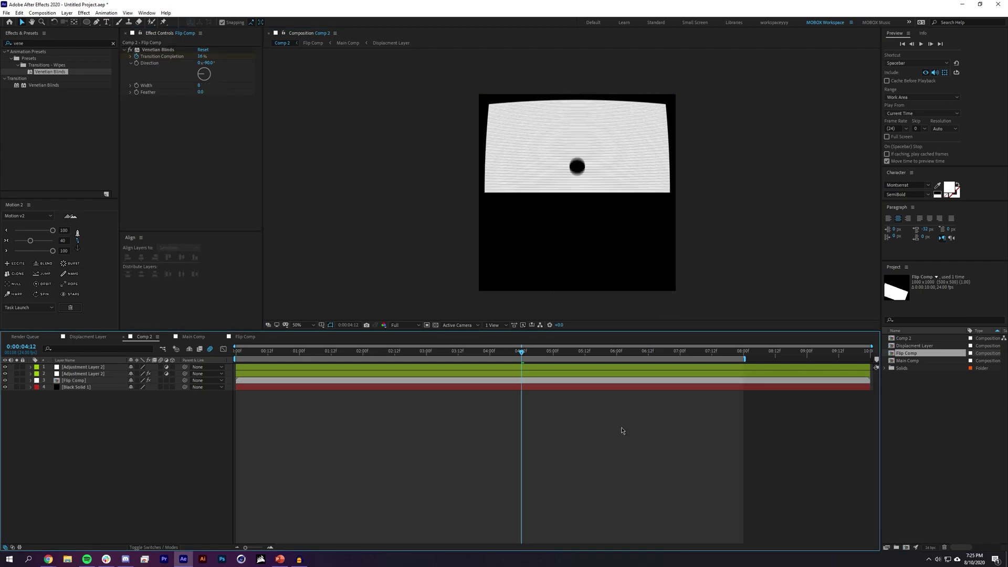
Step: Apply the Tint effect to Flip Comp below Venetian Blinds
left_click(48, 42)
type("tint")
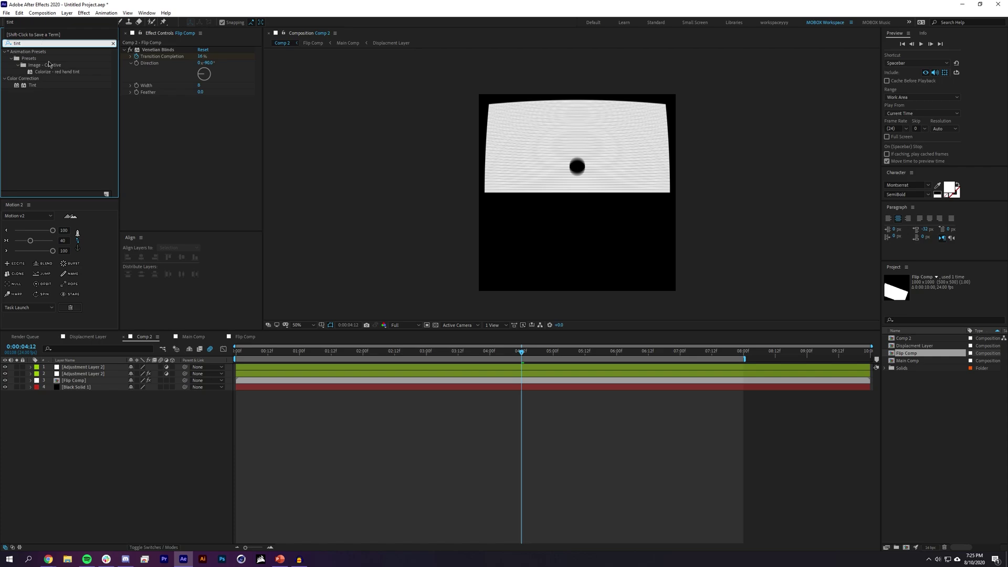
left_click_drag(36, 85, 169, 146)
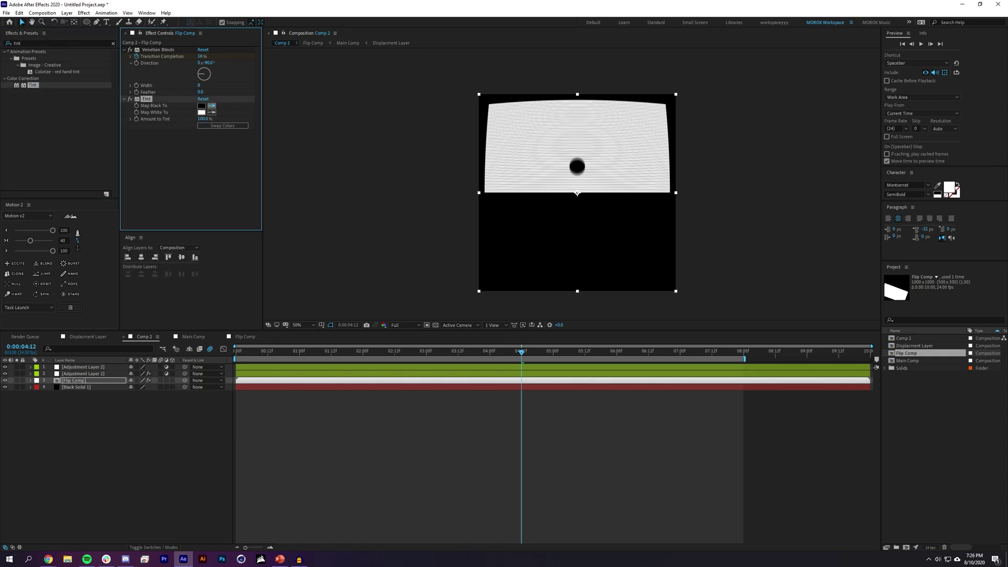
Step: Map Tint's white to a pale mint green and its black to a very dark navy blue
key("alt+Tab")
left_click(212, 112)
left_click(190, 135)
left_click(201, 112)
left_click_drag(613, 219, 606, 215)
left_click(752, 207)
left_click(202, 106)
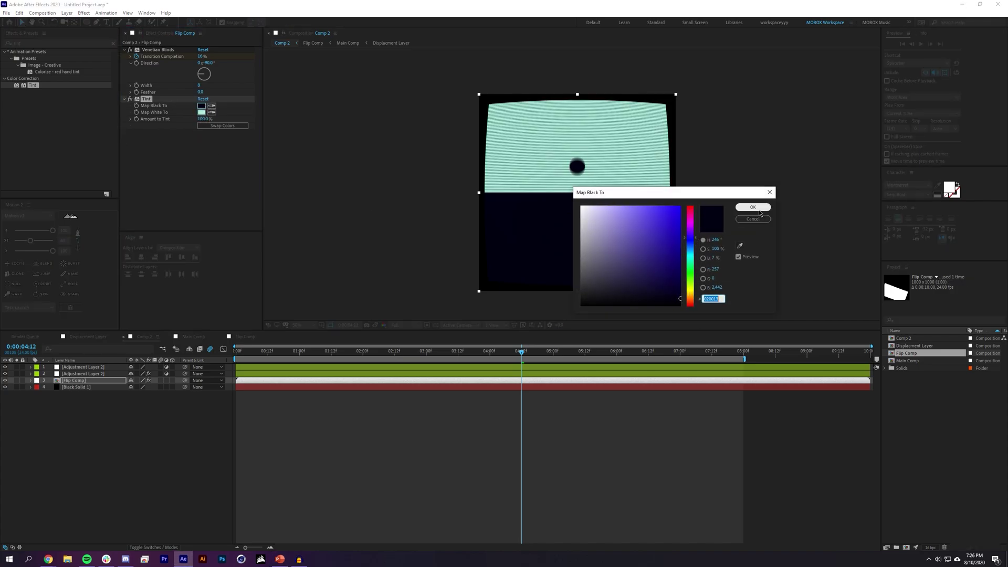
left_click(756, 210)
Step: Apply Glow to the upper adjustment layer, adjust its Glow Radius and scrub the timeline to check the look
left_click(53, 43)
type("glow")
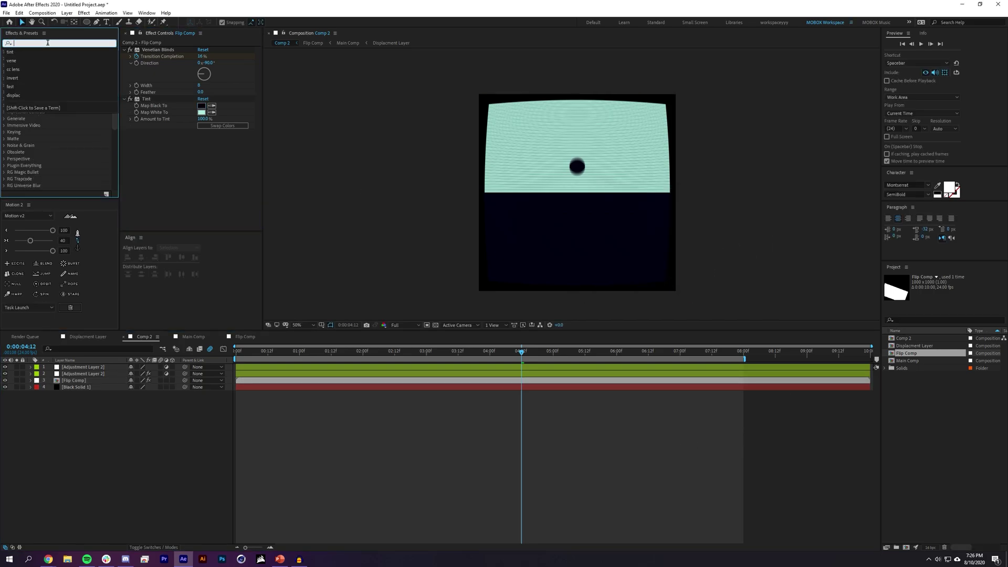
left_click_drag(102, 361, 102, 366)
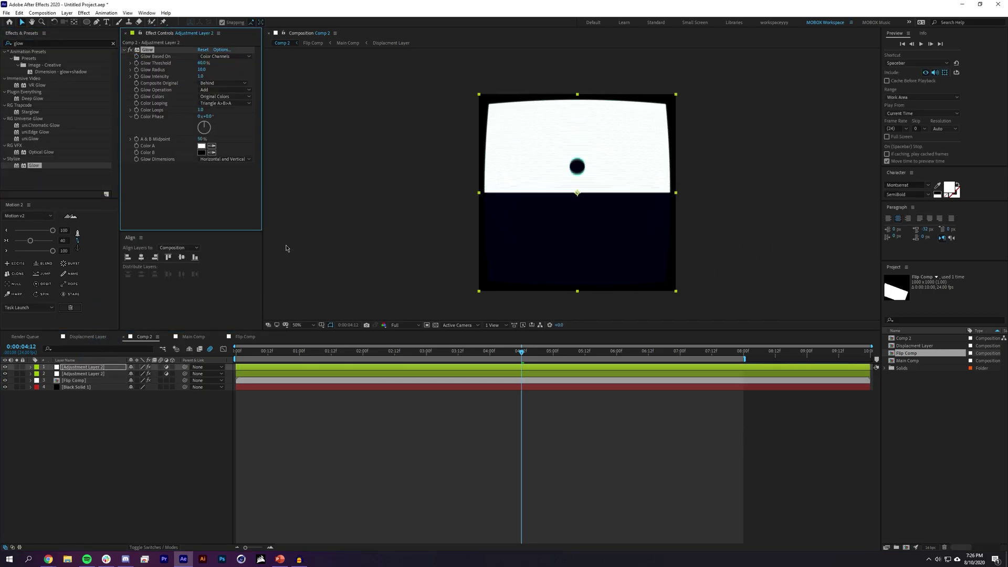
left_click_drag(201, 69, 204, 70)
left_click(596, 492)
key("period")
left_click_drag(409, 352, 511, 353)
Step: Set Flip Comp's Venetian Blinds Transition Completion to 45% and Width to 4, and preview Comp 2 from the start
left_click(77, 381)
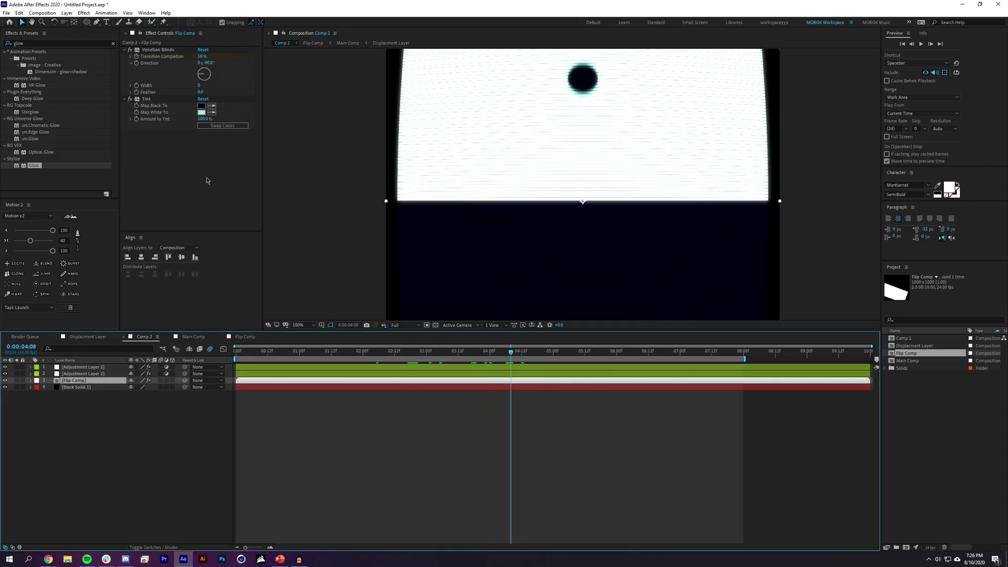
left_click_drag(199, 85, 205, 56)
scroll(547, 187, "down", 1)
left_click_drag(515, 351, 342, 325)
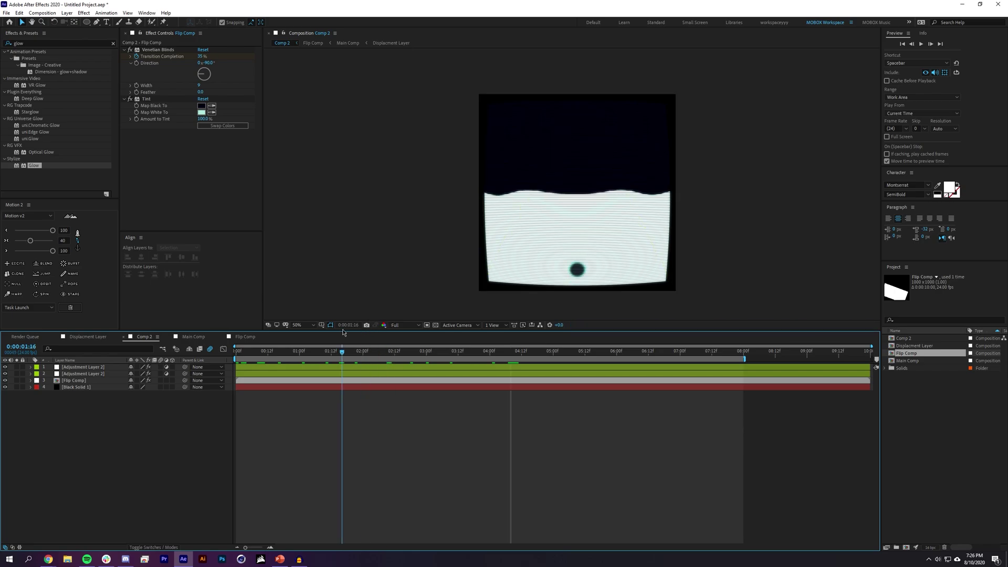
scroll(326, 166, "up", 1)
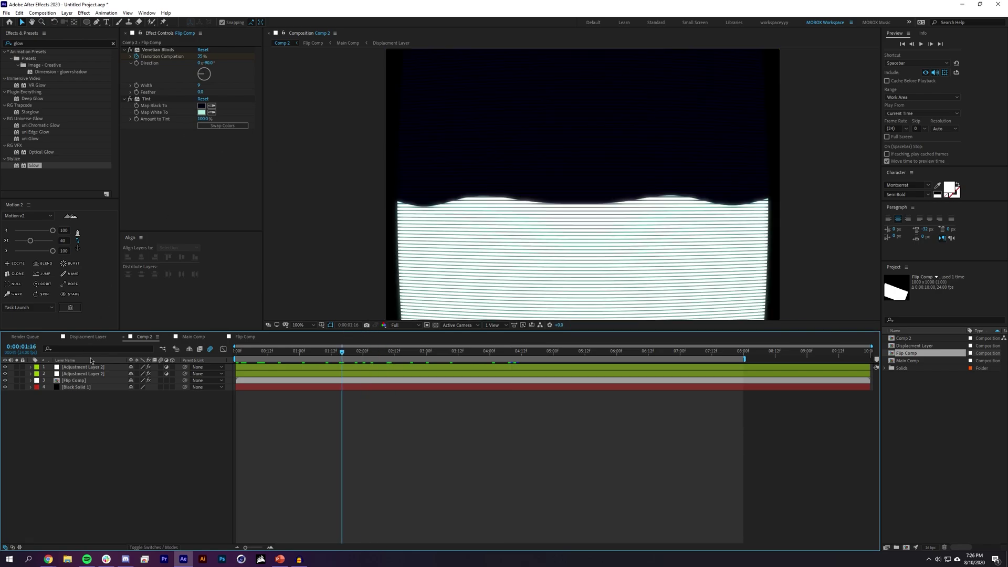
left_click(72, 382)
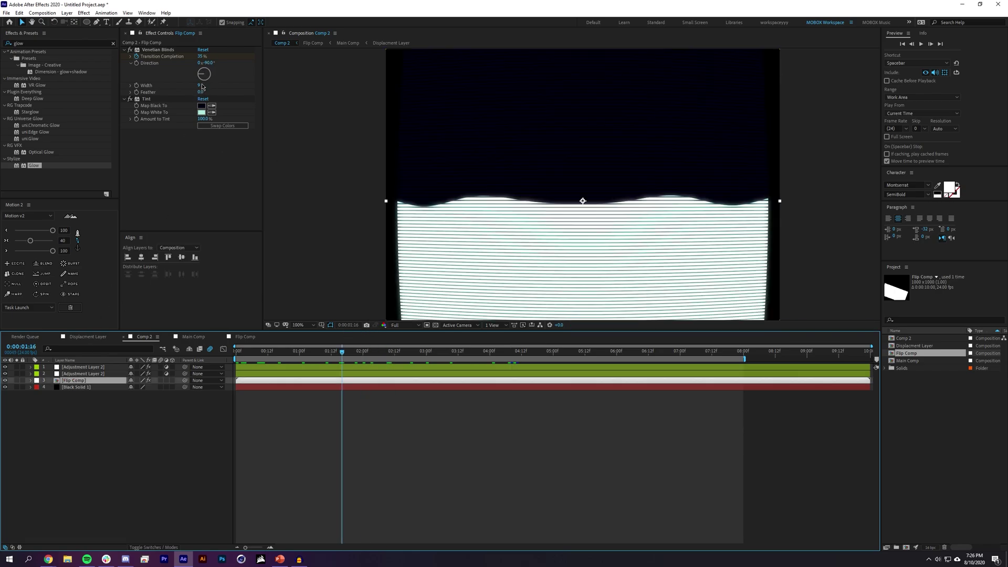
left_click(198, 86)
left_click_drag(201, 57, 228, 56)
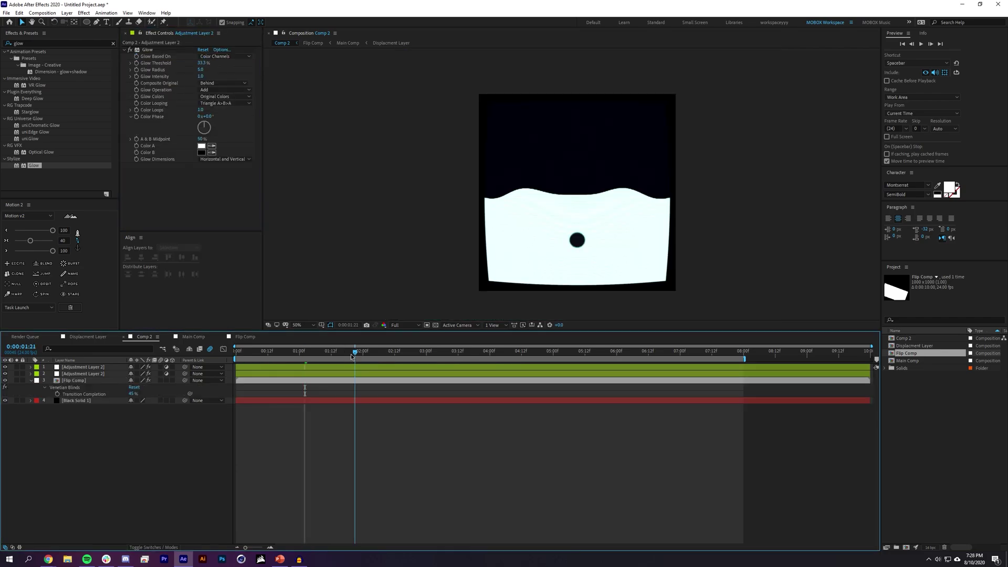
key("Home")
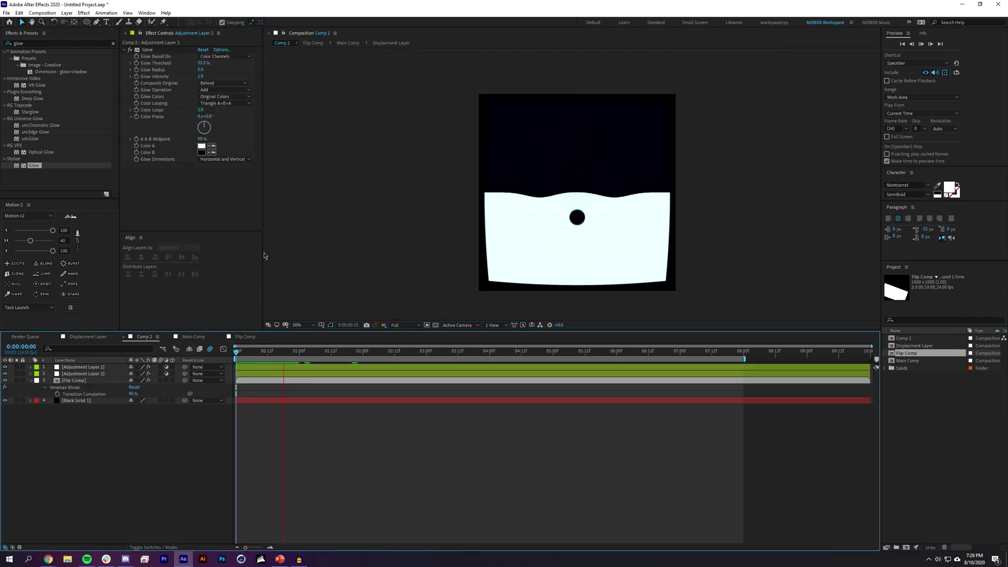
key("space")
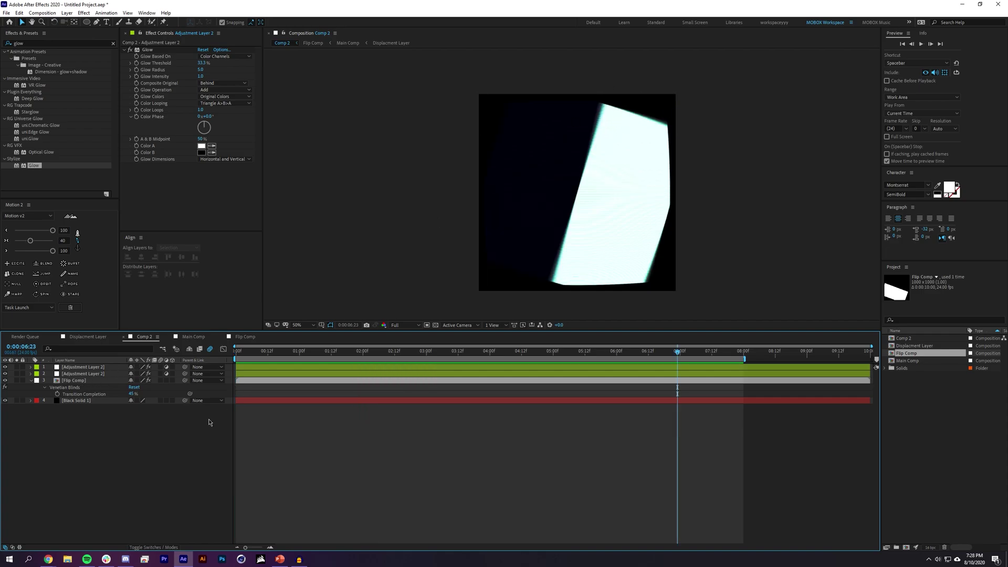
Step: Inside Flip Comp, apply CC RepeTile to the upper Main Comp layer with Unfold tiling and all four Expand values at 527
double_click(86, 381)
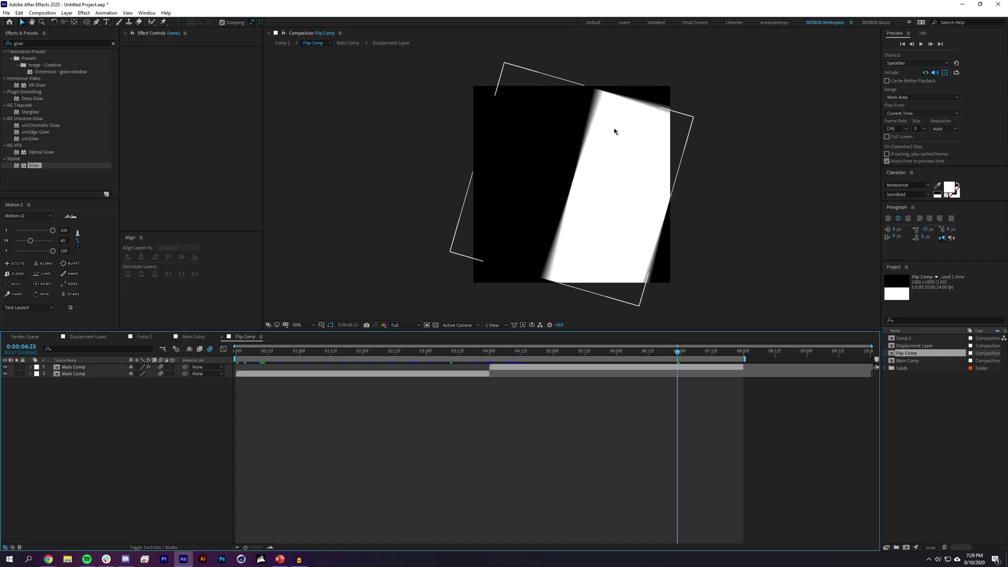
left_click(33, 42)
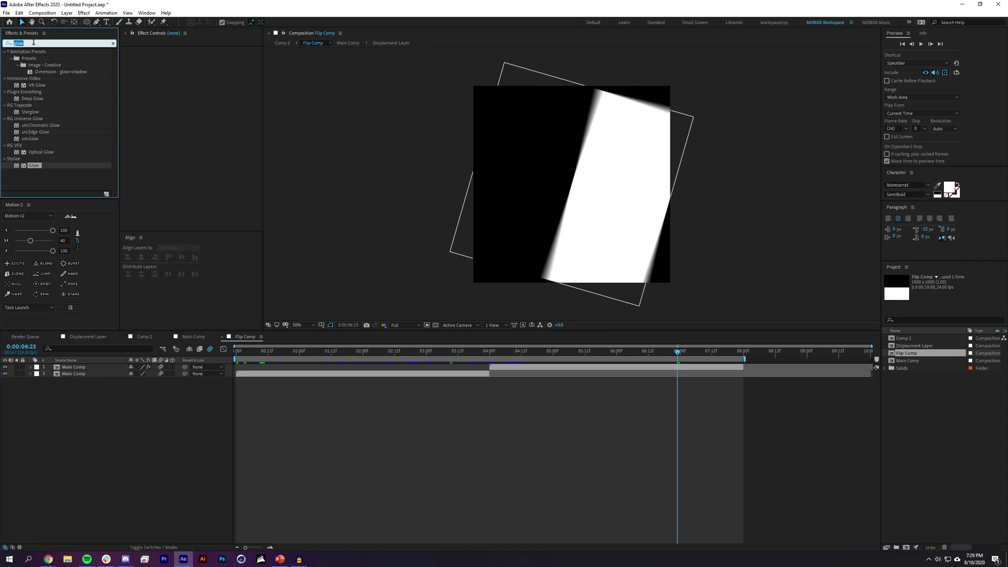
type("rep")
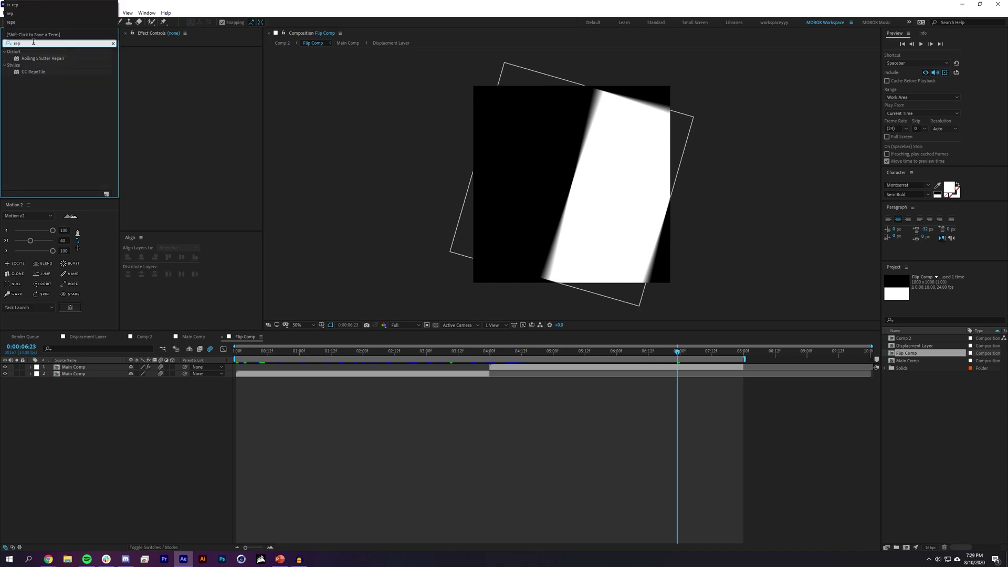
left_click_drag(34, 72, 86, 367)
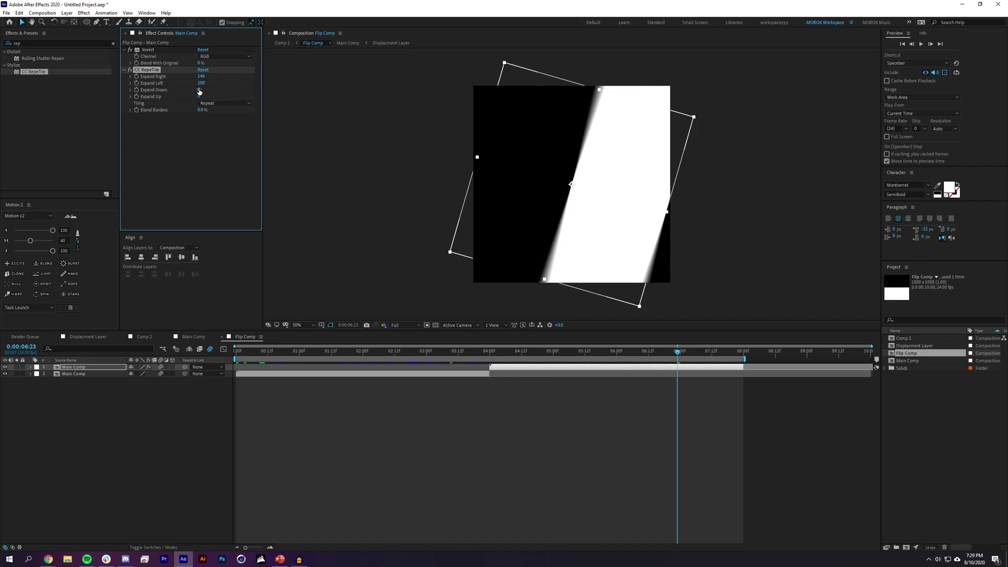
left_click(236, 105)
left_click(227, 138)
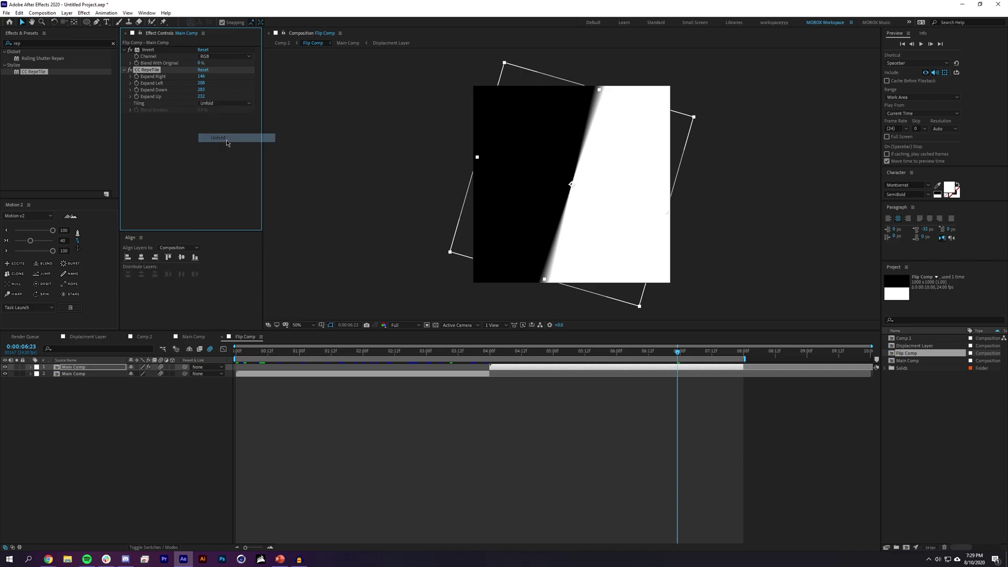
left_click_drag(679, 356, 688, 352)
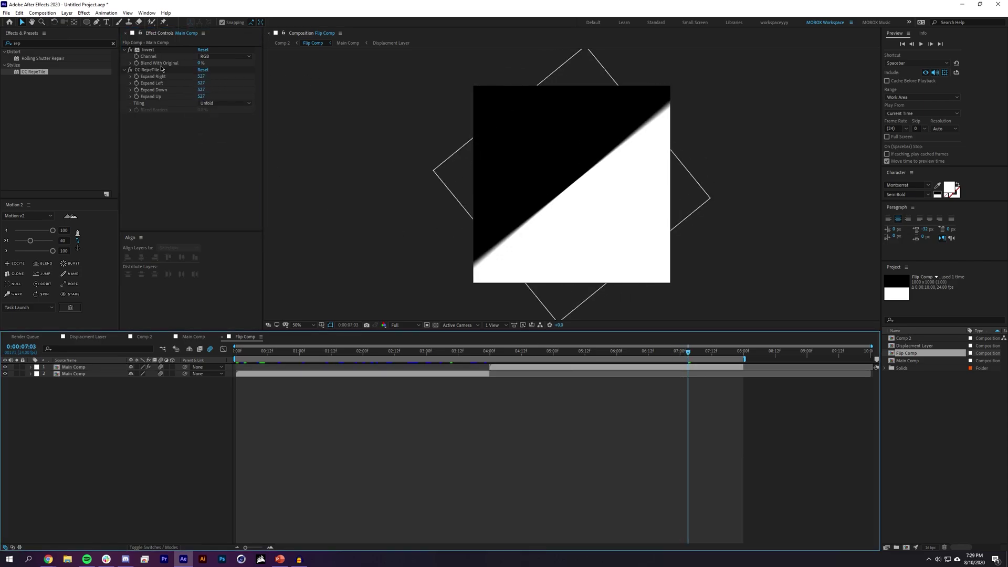
Step: Copy the CC RepeTile effect to the lower Main Comp layer and scrub through its rotation
left_click(159, 68)
left_click(74, 369)
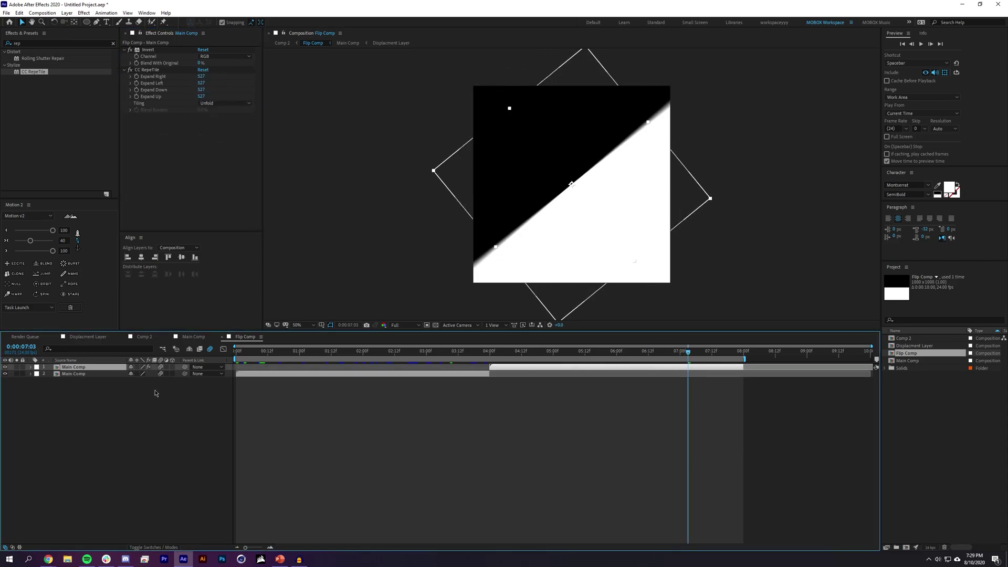
left_click(100, 374)
key("ctrl+v")
left_click(485, 459)
left_click_drag(391, 354, 451, 347)
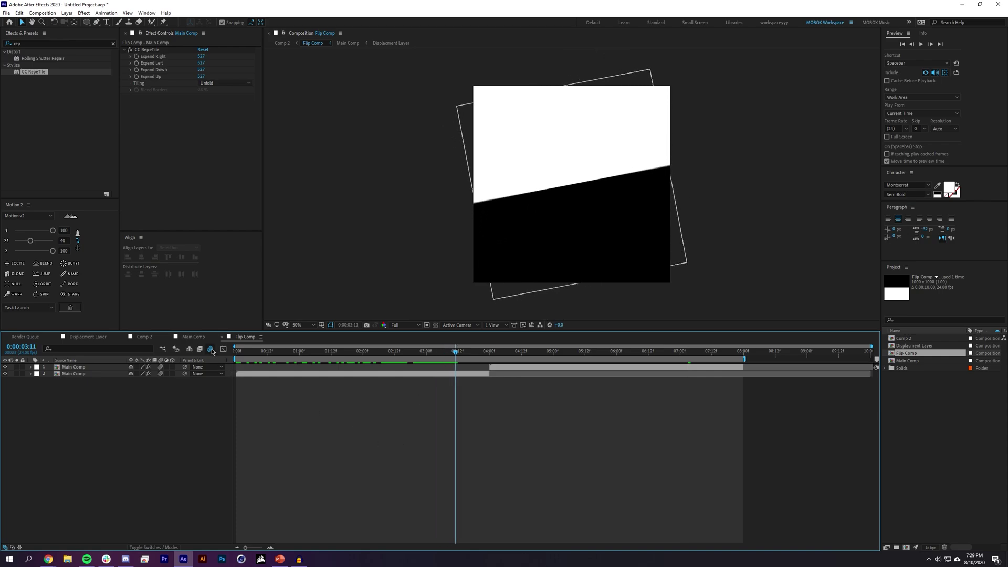
Step: Return to Comp 2, scrub the flip, and play the finished loop from the start in an enlarged viewer
left_click(137, 338)
left_click_drag(459, 355, 663, 351)
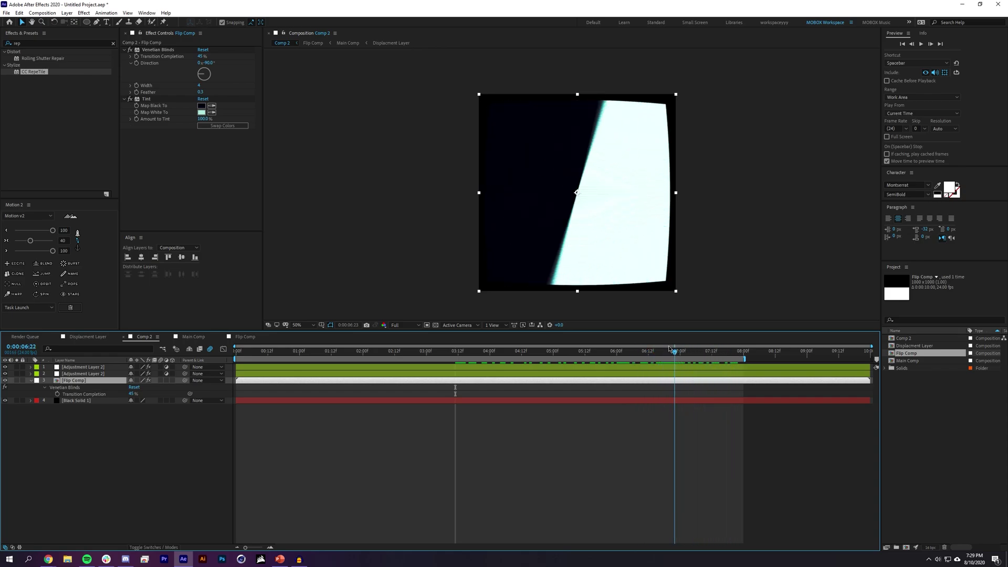
key("Home")
left_click(573, 476)
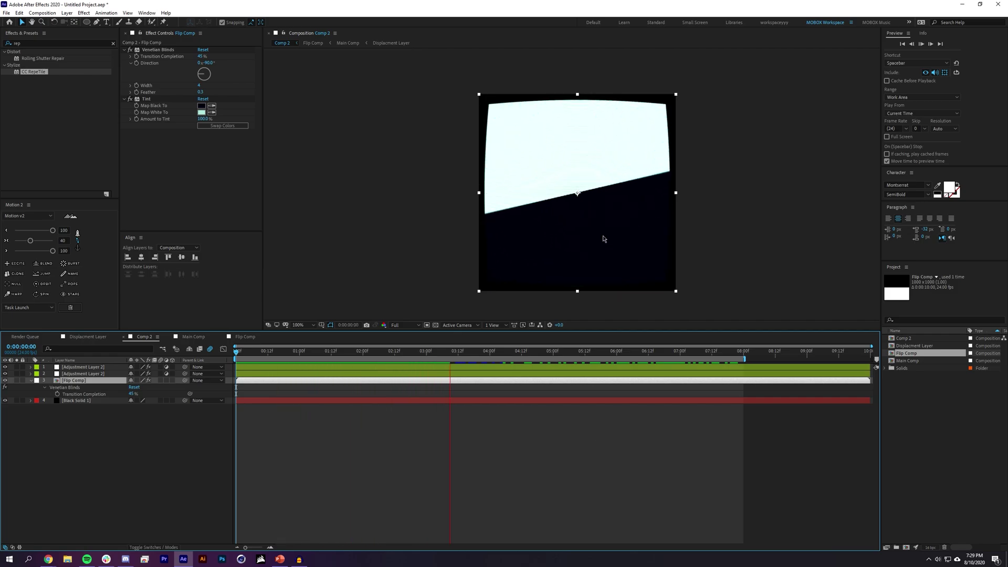
scroll(603, 238, "up", 1)
left_click_drag(582, 335, 583, 430)
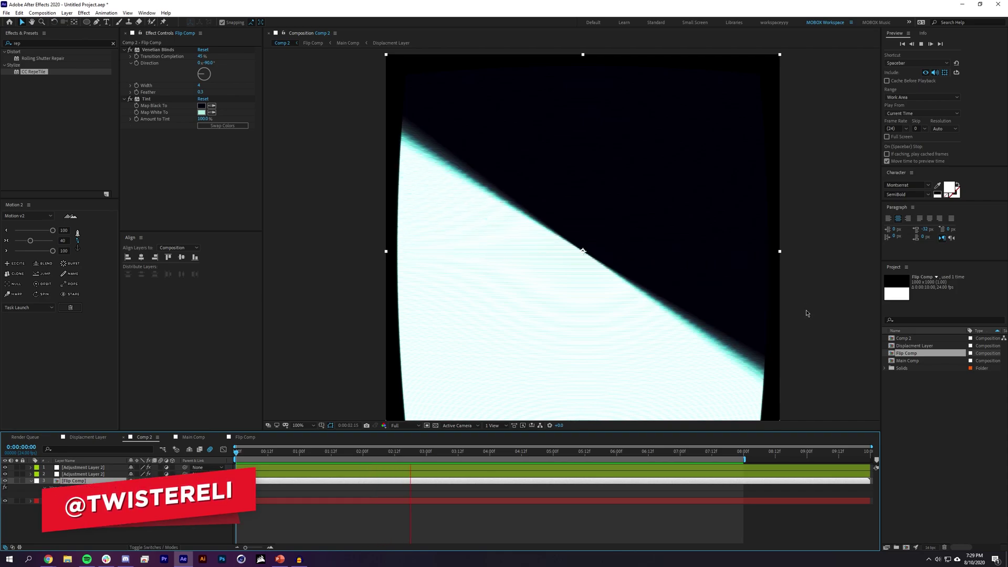
left_click_drag(805, 433, 807, 376)
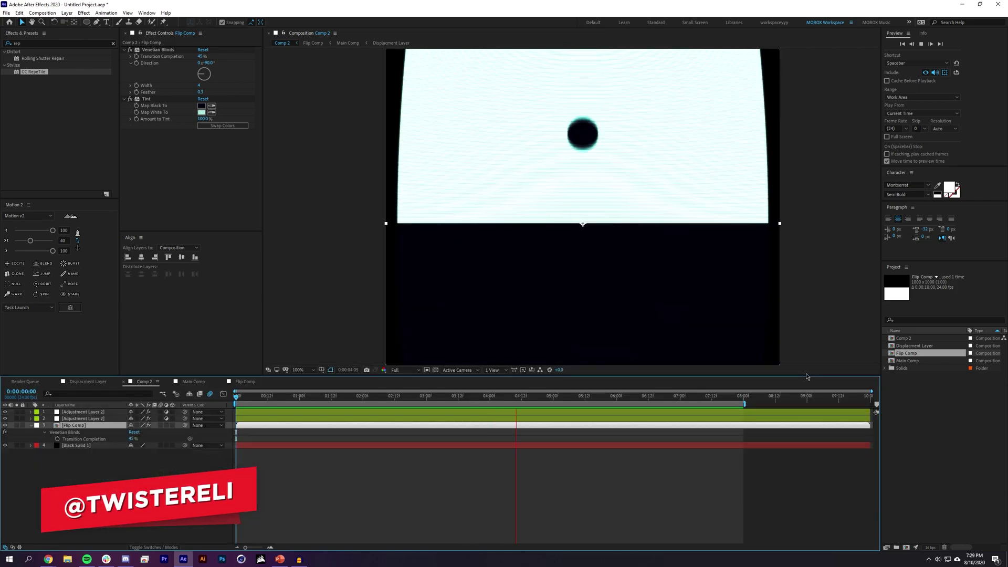